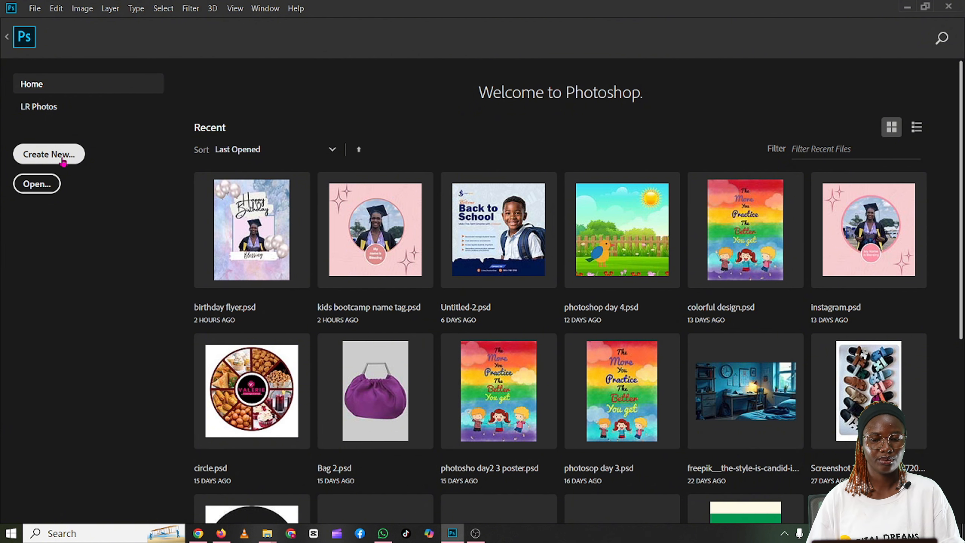
Step: Start a new document and review the Recent, Saved, Photo, Print, Art & Illustration, Web, Mobile and Film & Video presets
{"action": "left_click", "coordinate": [63, 162]}
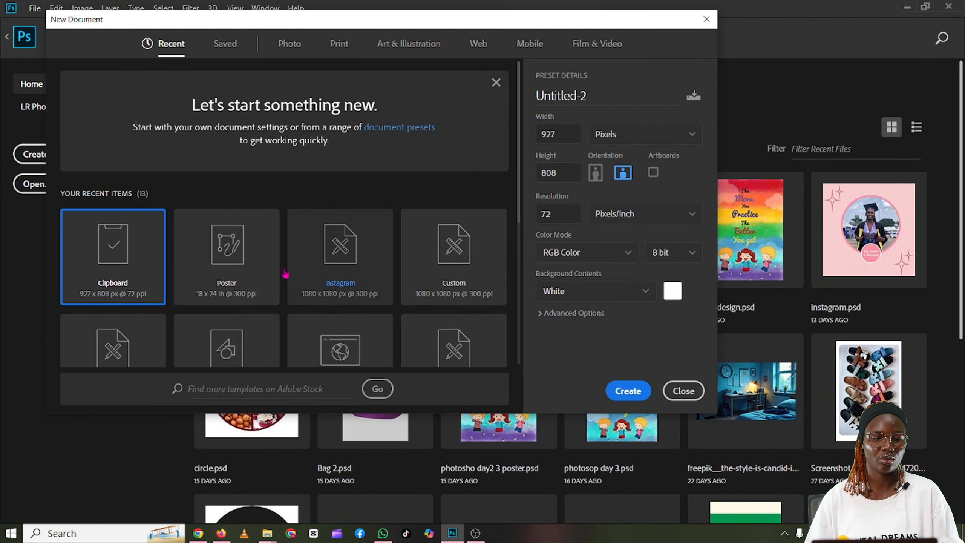
{"action": "left_click", "coordinate": [223, 51]}
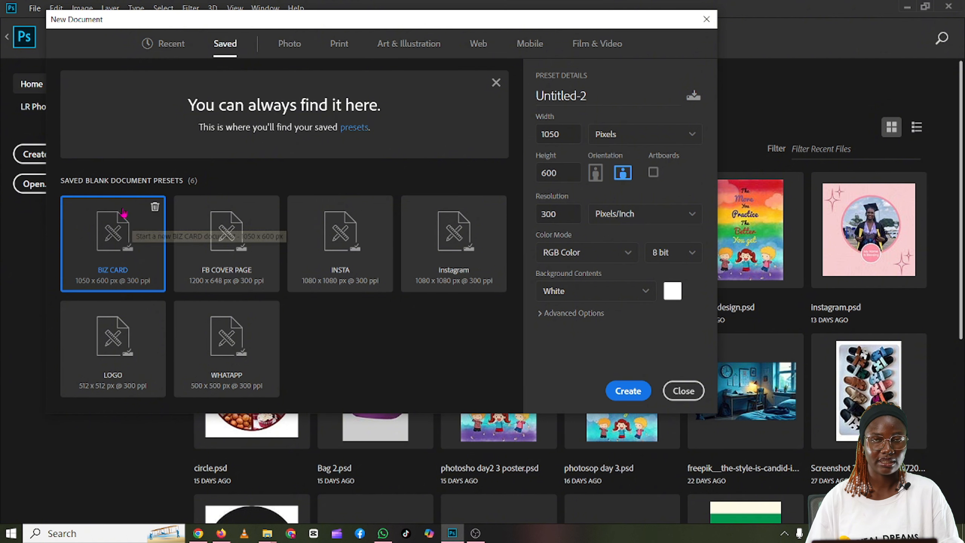
{"action": "left_click", "coordinate": [293, 50]}
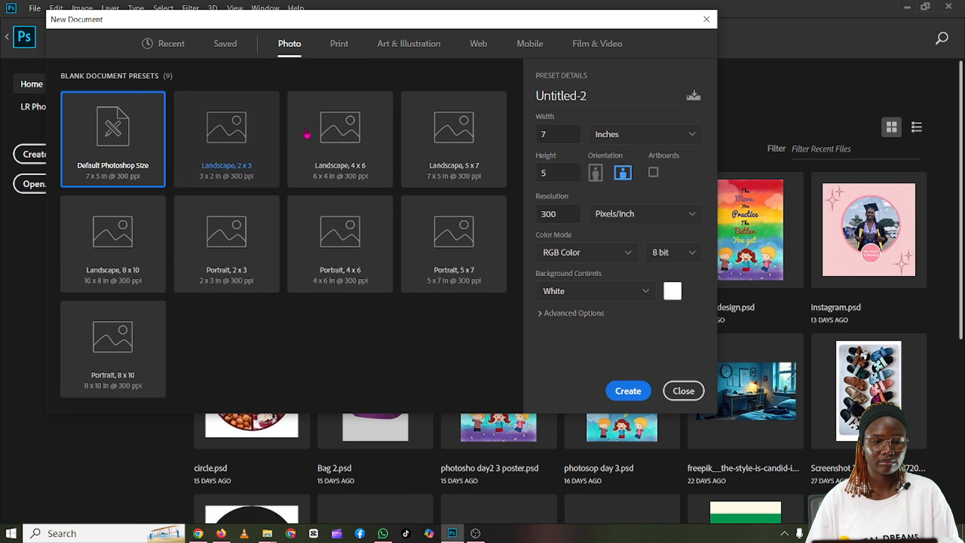
{"action": "left_click", "coordinate": [334, 53]}
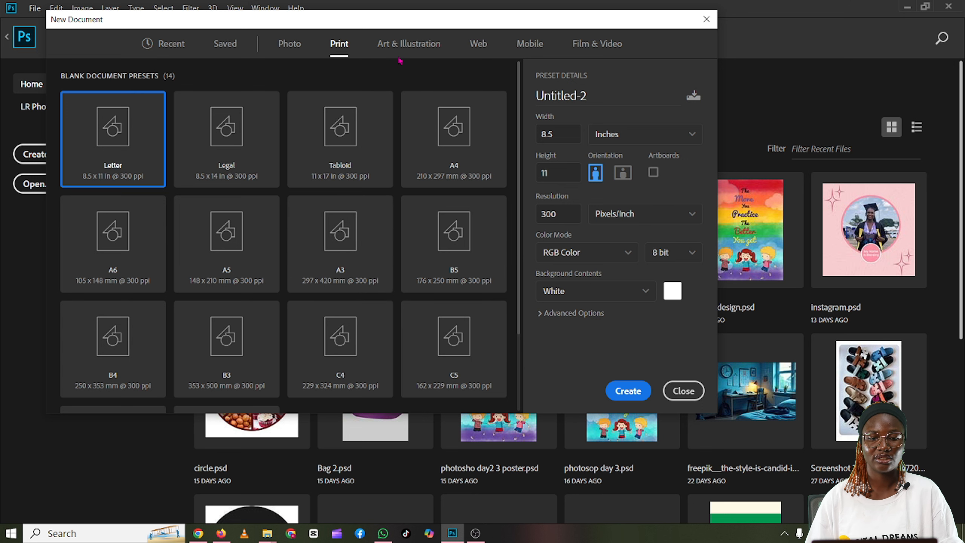
{"action": "left_click", "coordinate": [405, 44]}
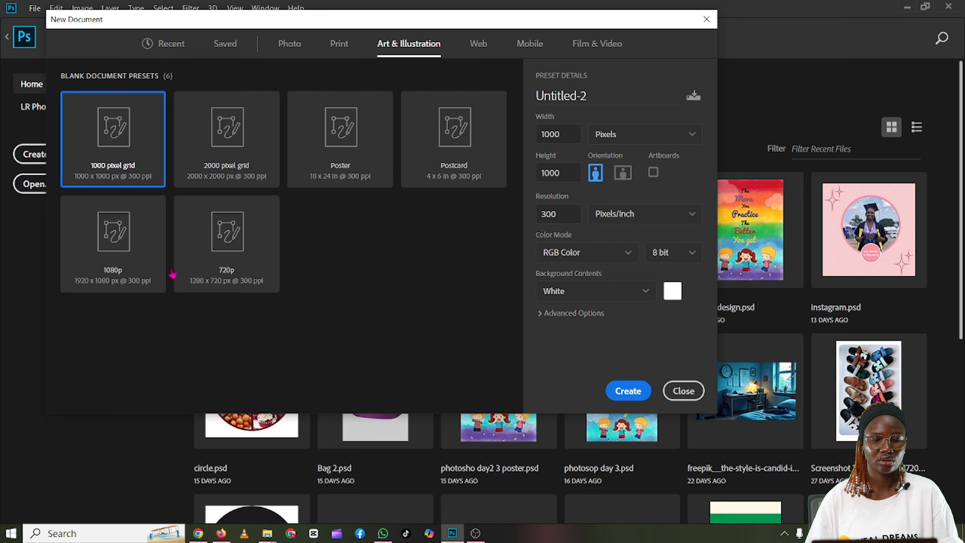
{"action": "left_click", "coordinate": [475, 45]}
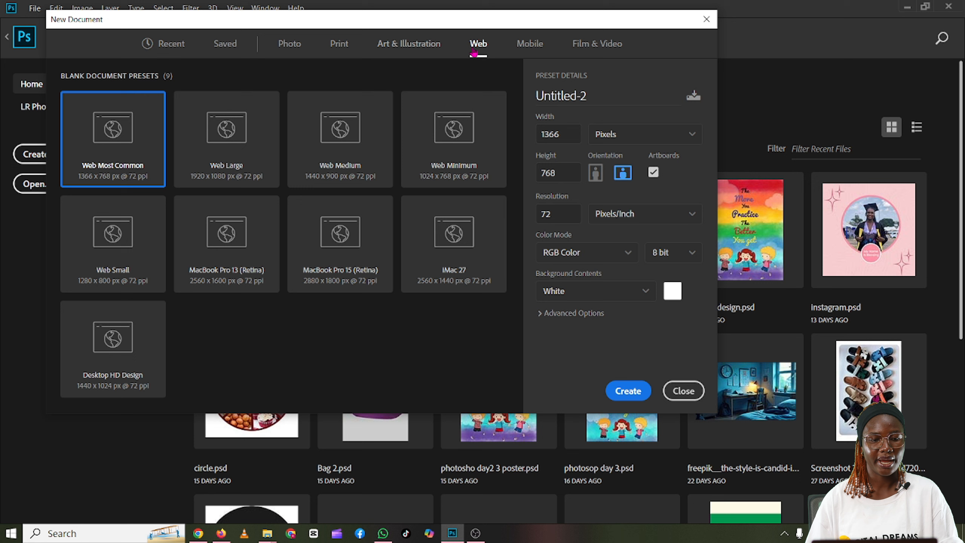
{"action": "left_click", "coordinate": [530, 45]}
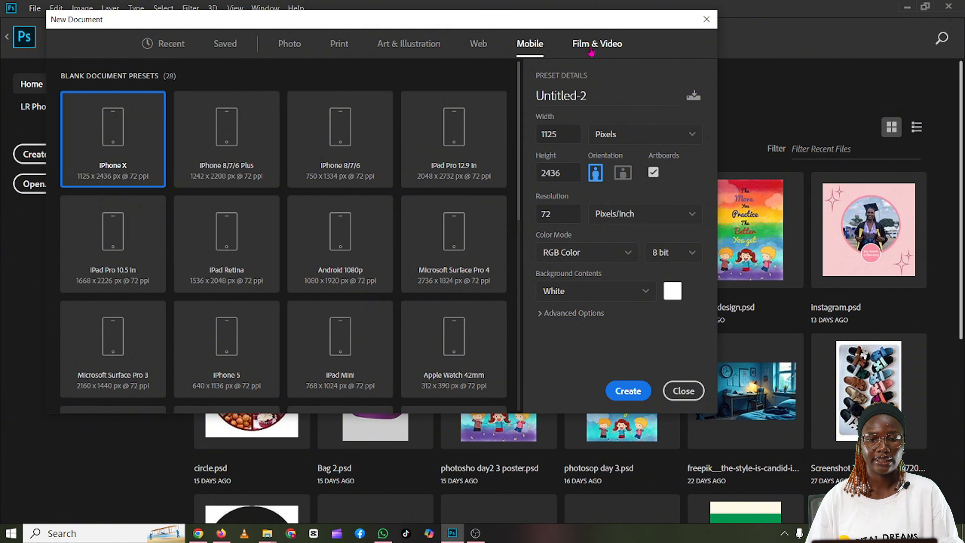
{"action": "left_click", "coordinate": [591, 51]}
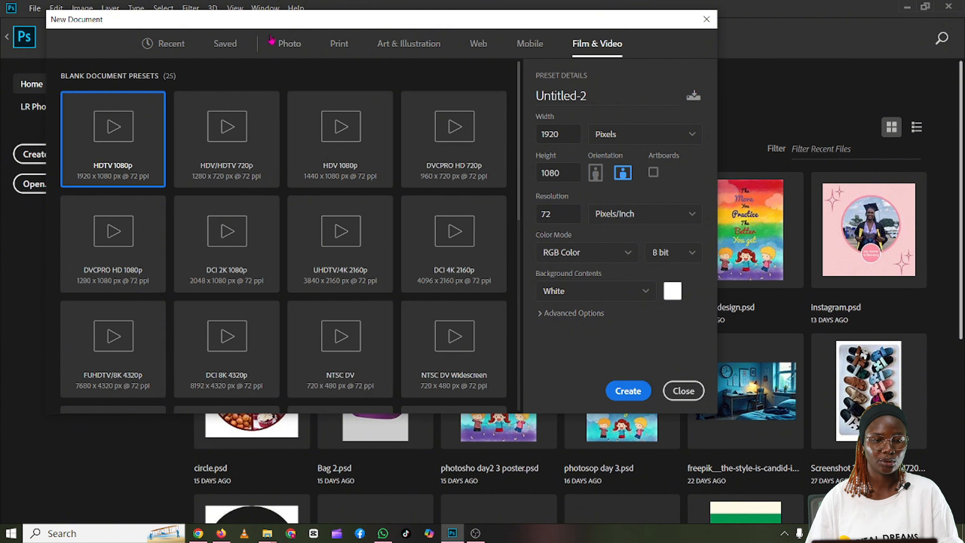
{"action": "left_click", "coordinate": [172, 45]}
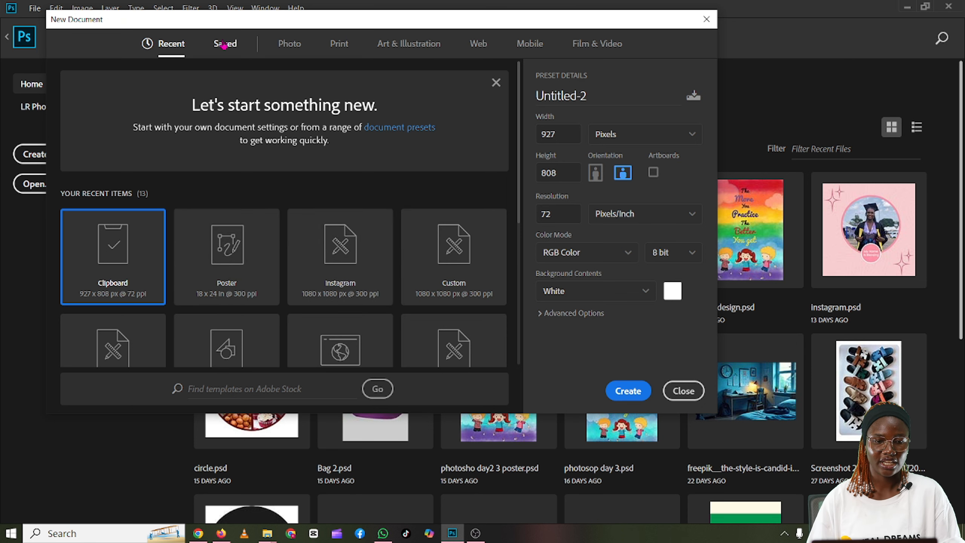
{"action": "left_click", "coordinate": [224, 46]}
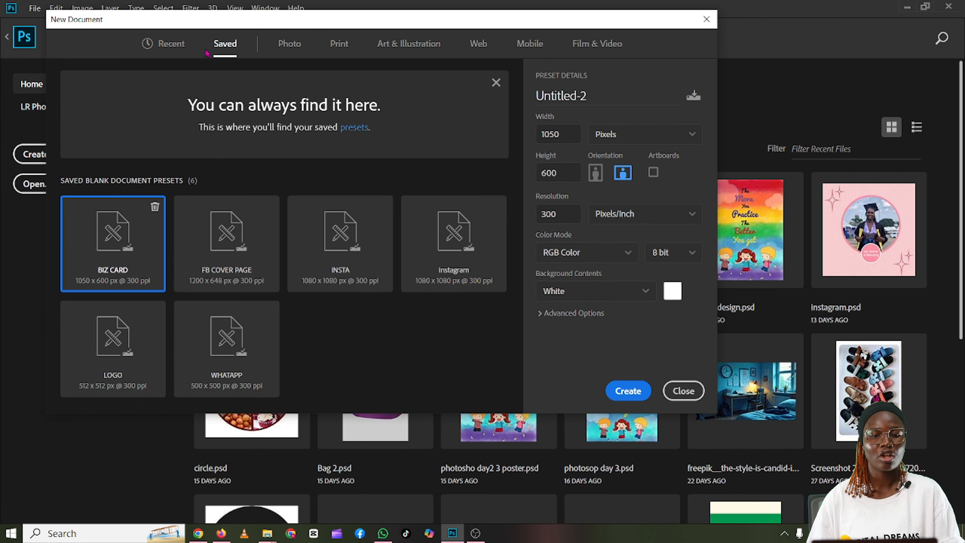
{"action": "left_click", "coordinate": [180, 49]}
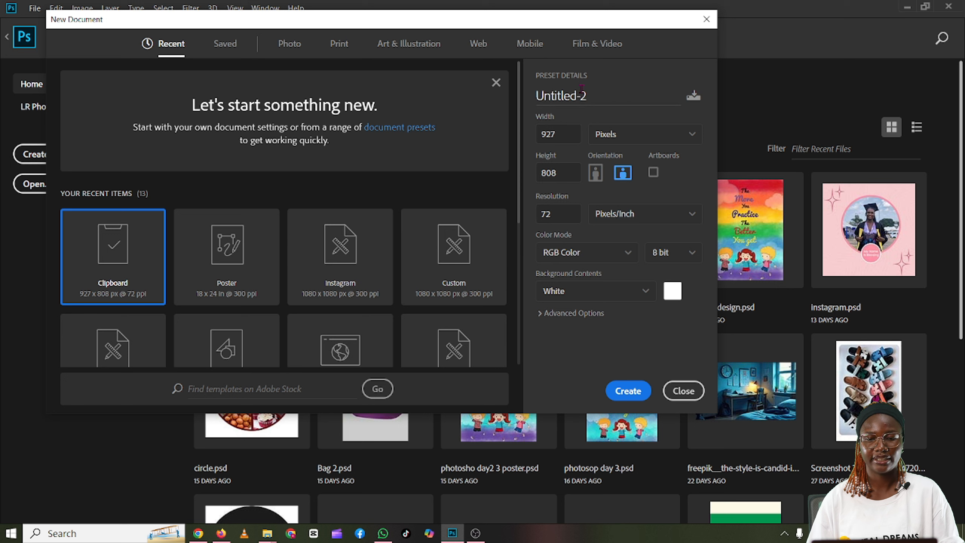
Step: Name the new document Instagram
{"action": "left_click", "coordinate": [596, 92]}
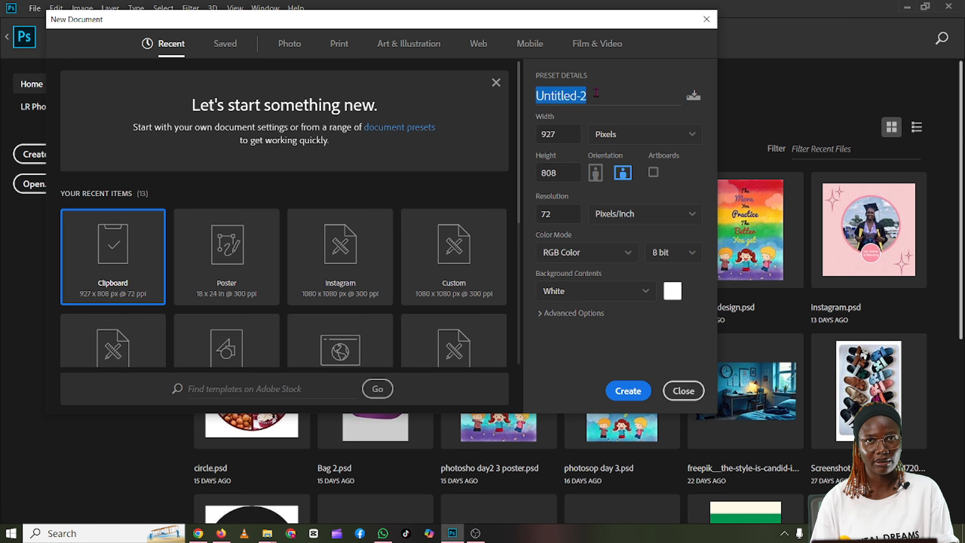
{"action": "type", "text": "Inst"}
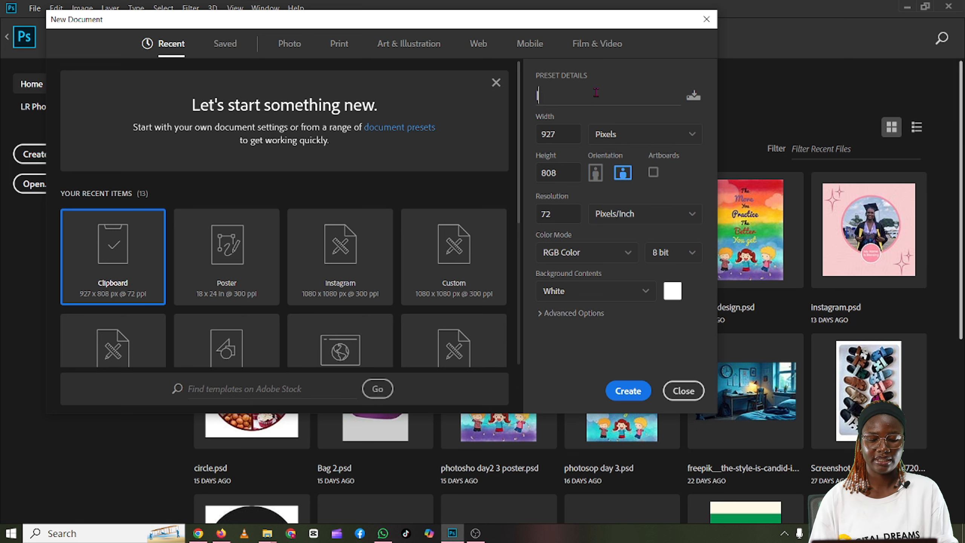
{"action": "type", "text": "agram"}
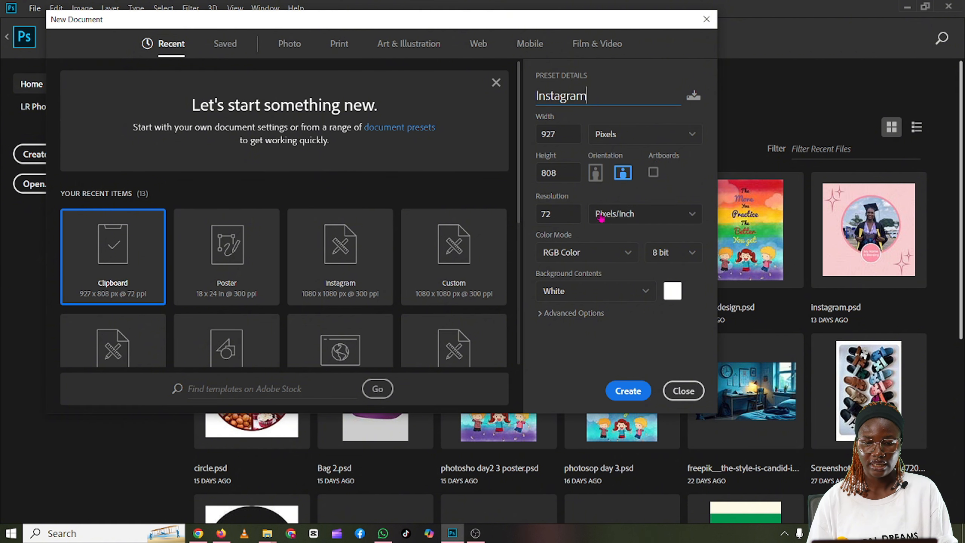
Step: Set the new document's width and height to 1080 pixels each and its resolution to 300 pixels per inch
{"action": "left_click", "coordinate": [562, 134]}
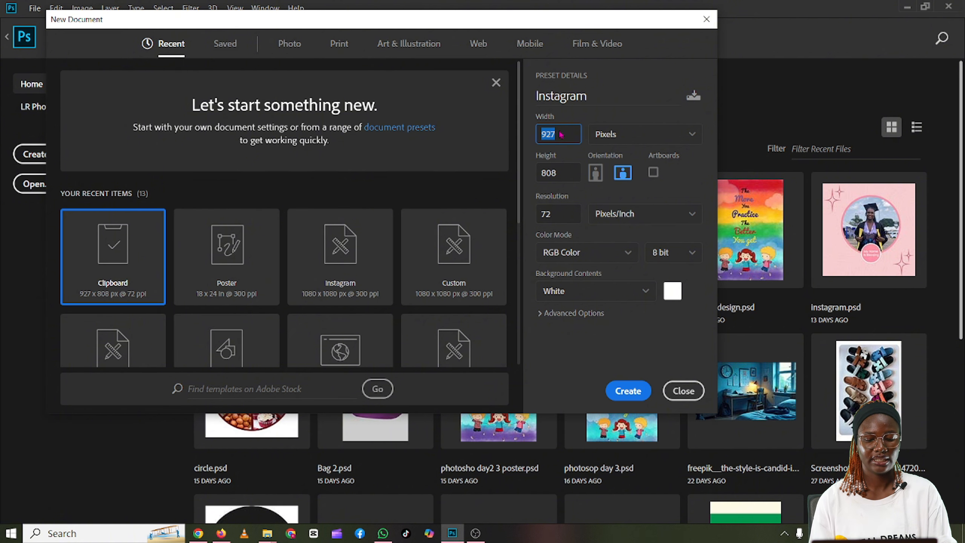
{"action": "type", "text": "10"}
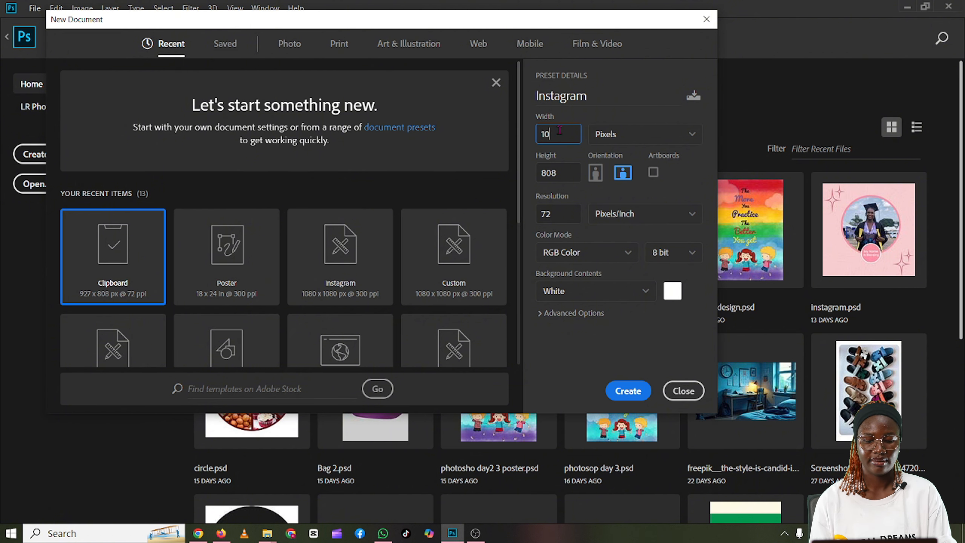
{"action": "type", "text": "80"}
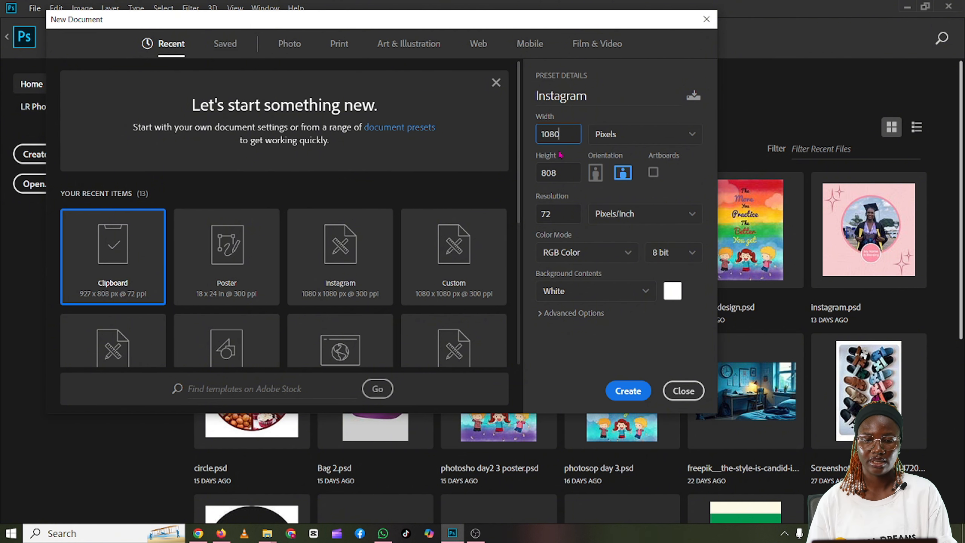
{"action": "double_click", "coordinate": [567, 173]}
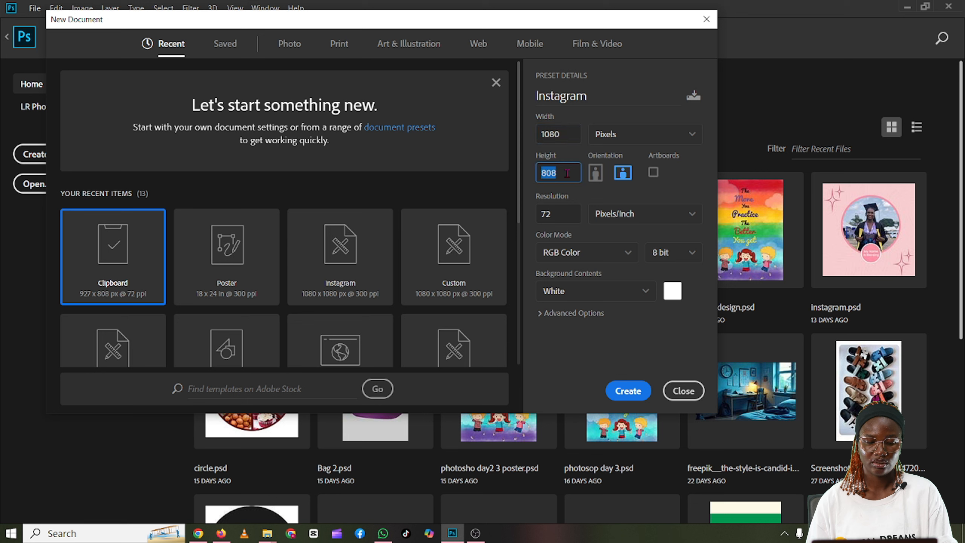
{"action": "type", "text": "10"}
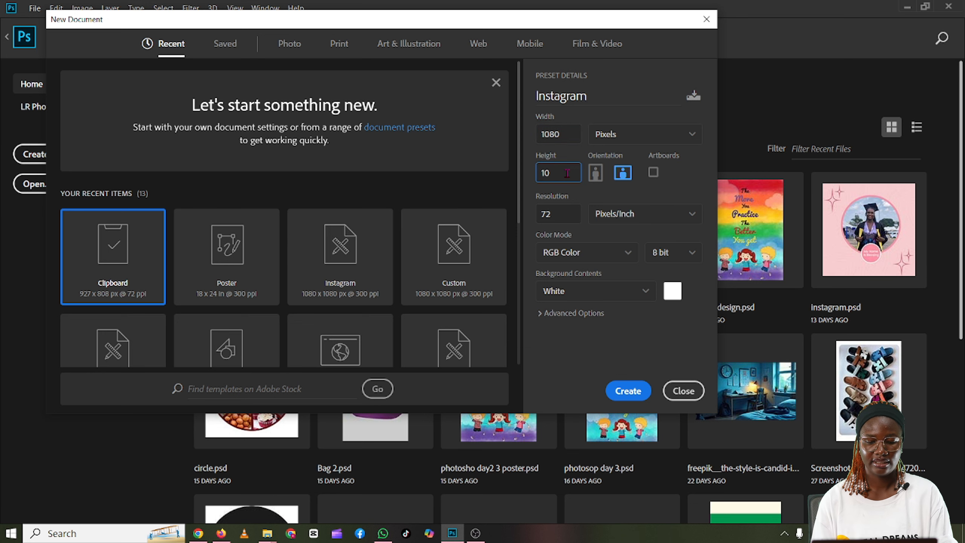
{"action": "type", "text": "80"}
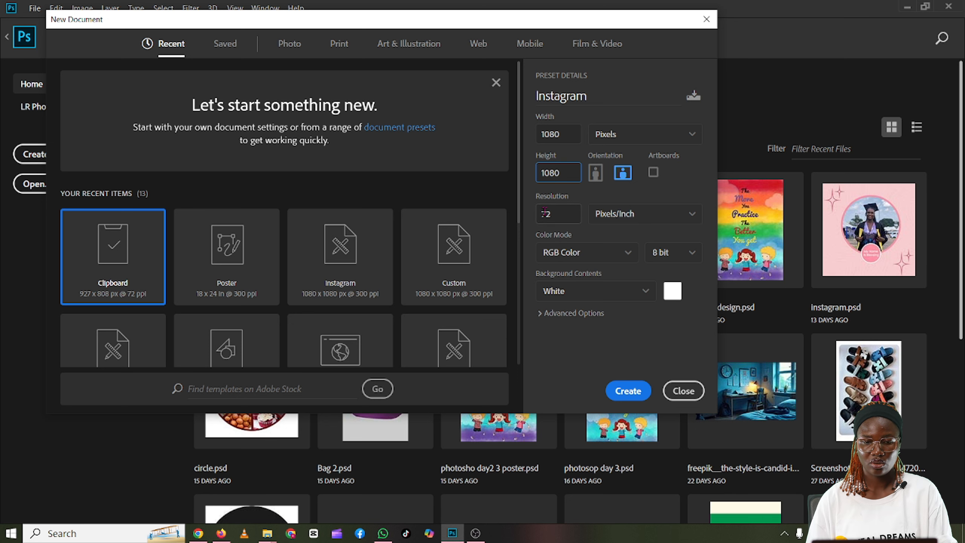
{"action": "left_click", "coordinate": [556, 219]}
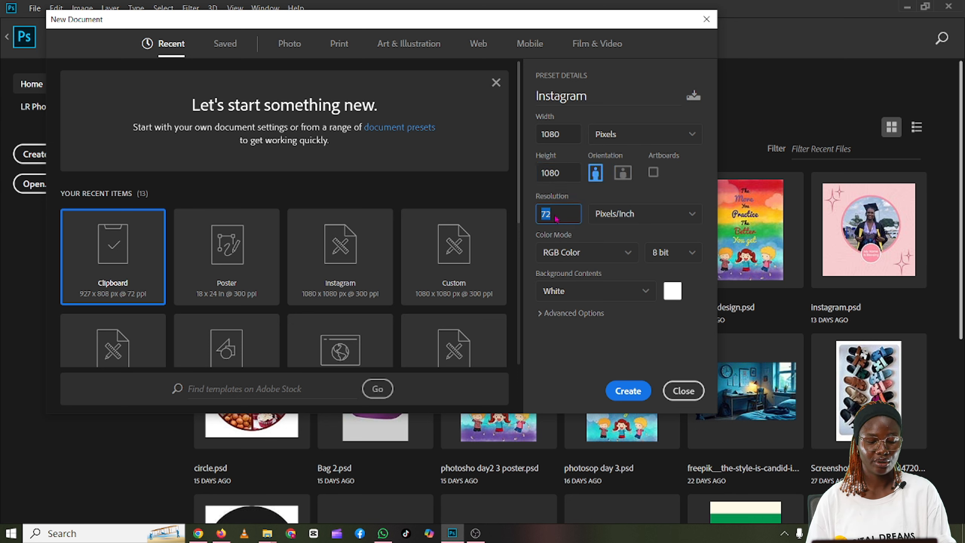
{"action": "type", "text": "30"}
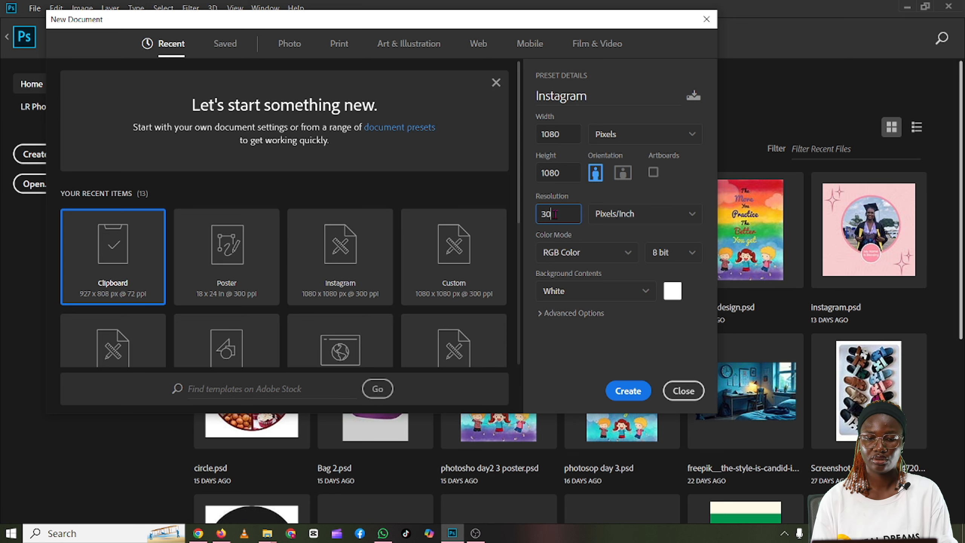
{"action": "type", "text": "0"}
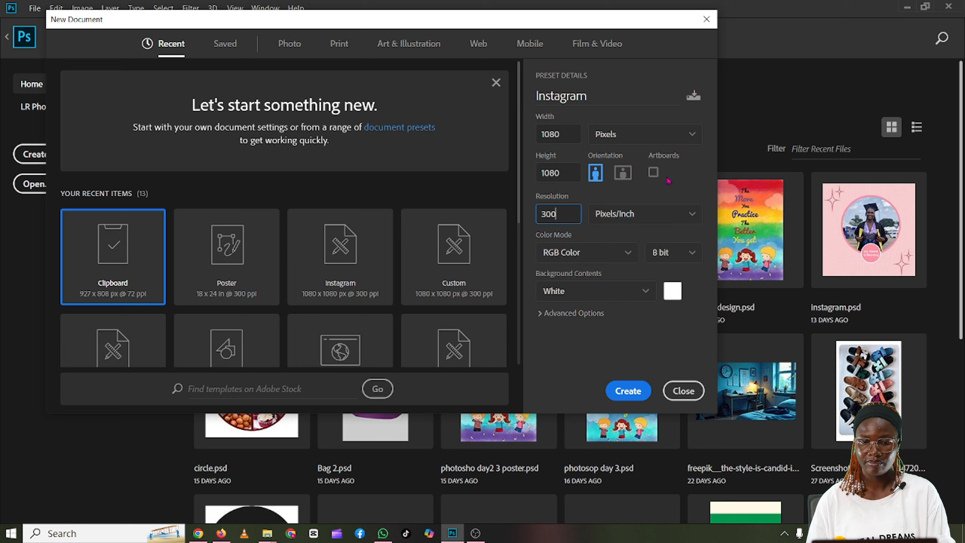
{"action": "left_click", "coordinate": [693, 136]}
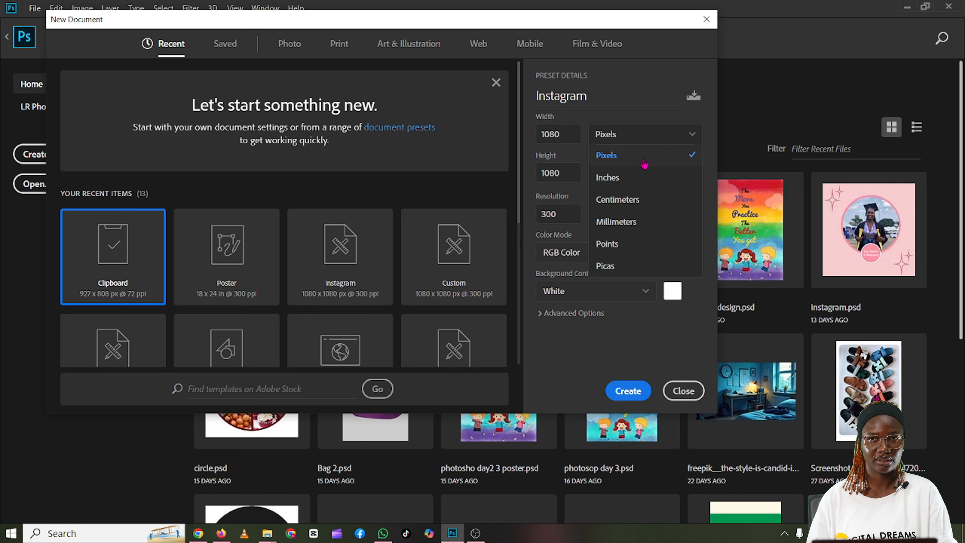
{"action": "left_click", "coordinate": [637, 107]}
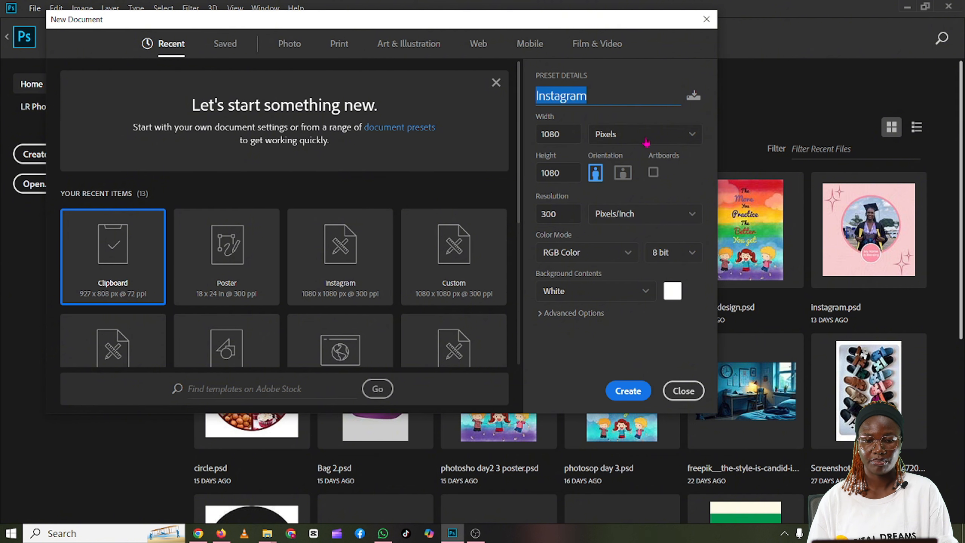
{"action": "left_click", "coordinate": [688, 214]}
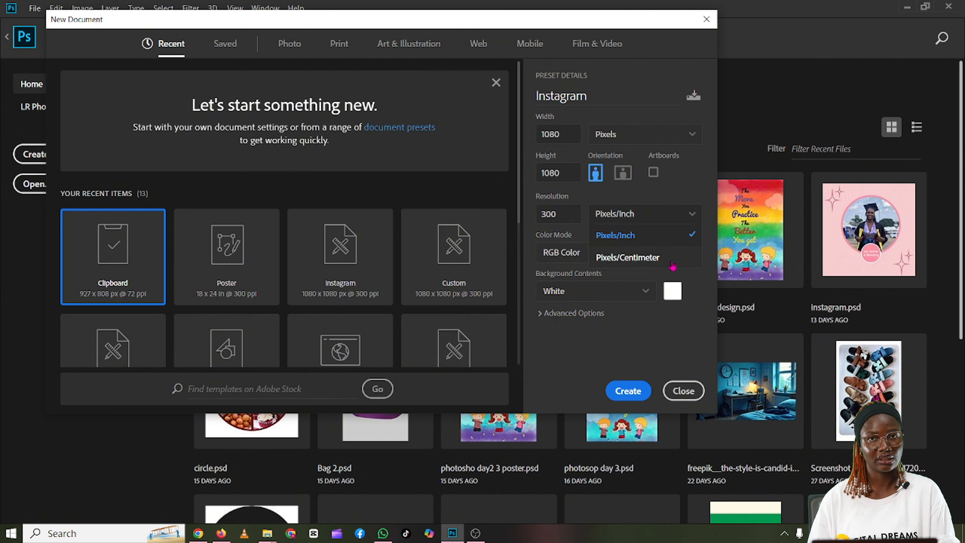
{"action": "left_click", "coordinate": [681, 195]}
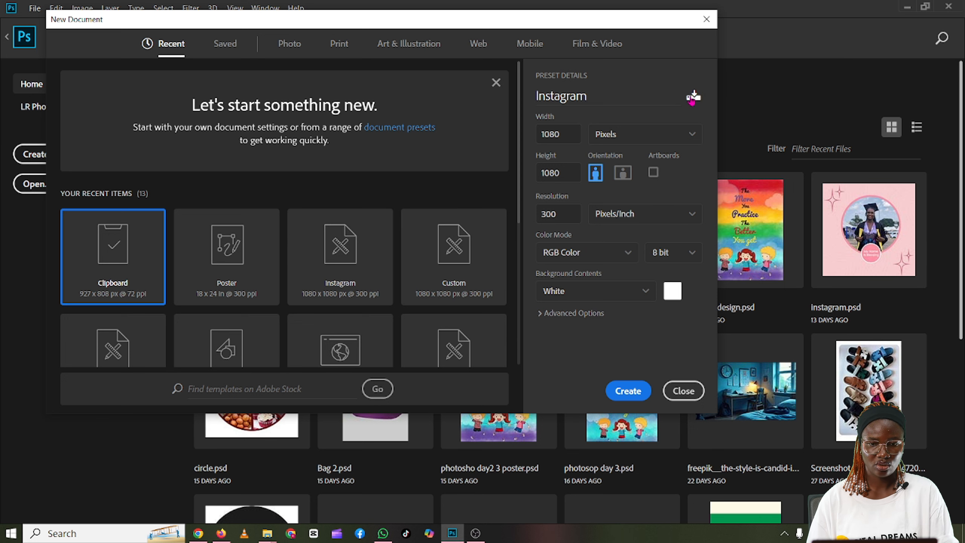
Step: Save the current settings as a document preset named instagram1 and create the document from it
{"action": "left_click", "coordinate": [692, 99]}
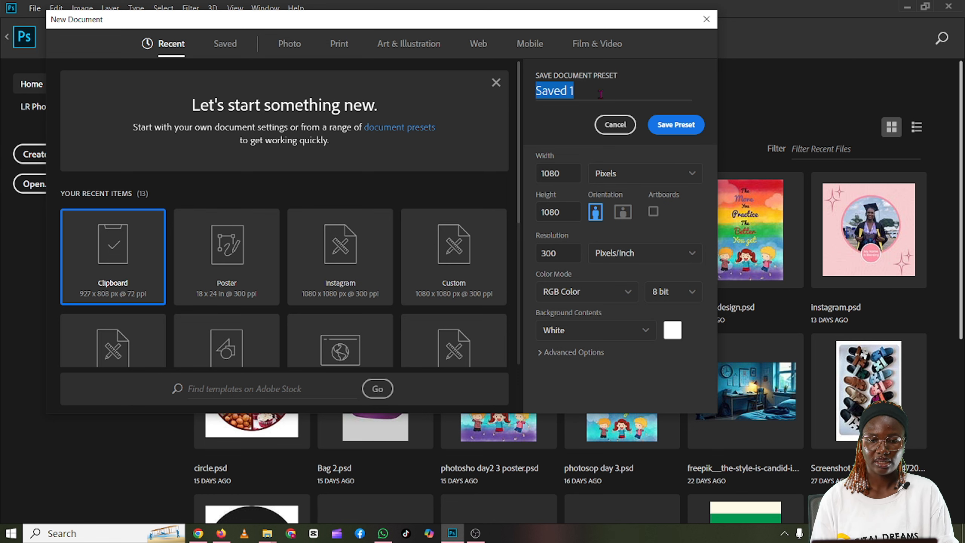
{"action": "key", "text": "BackSpace"}
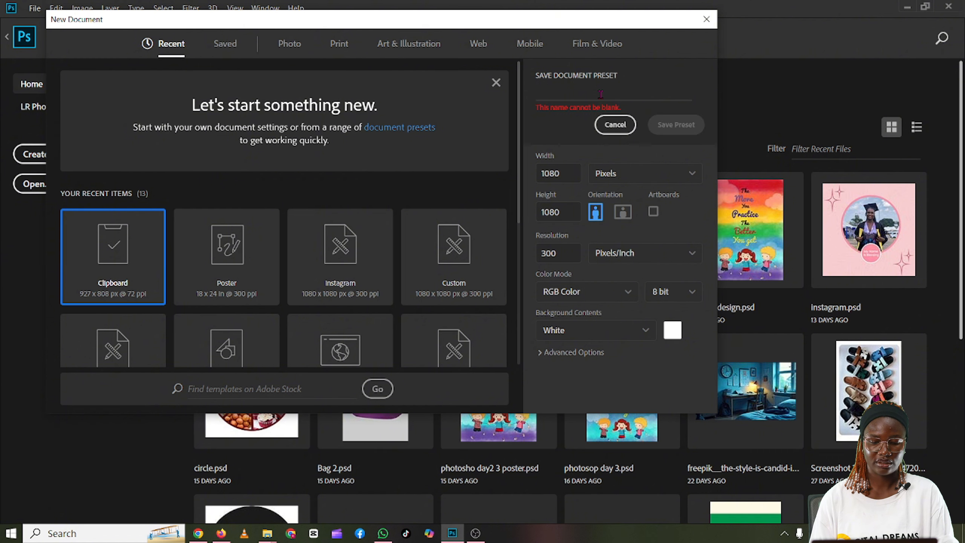
{"action": "type", "text": "inst"}
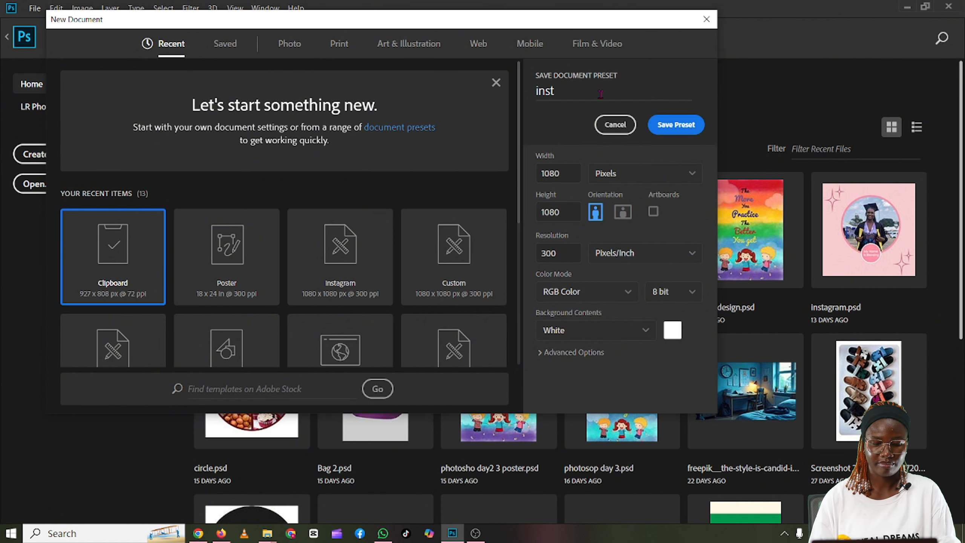
{"action": "type", "text": "agra"}
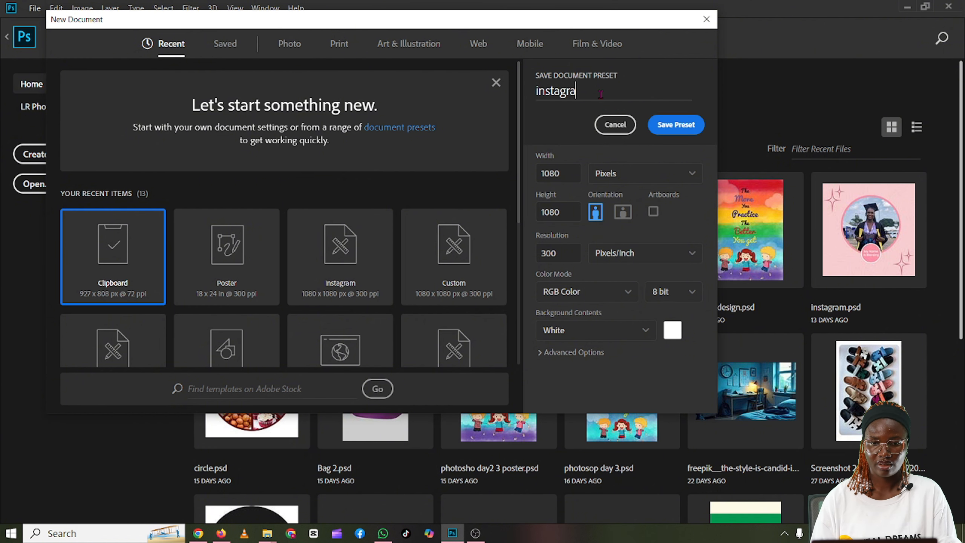
{"action": "type", "text": "m"}
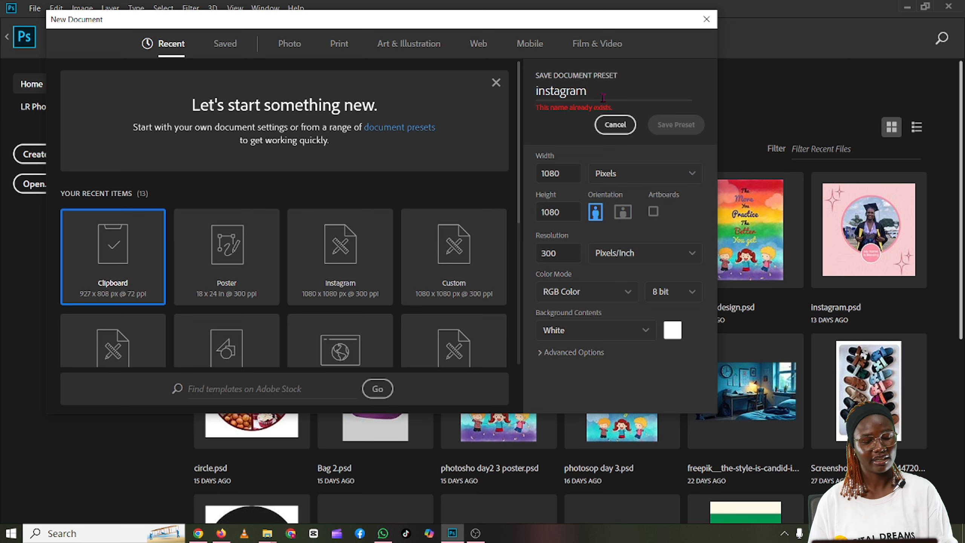
{"action": "type", "text": "1"}
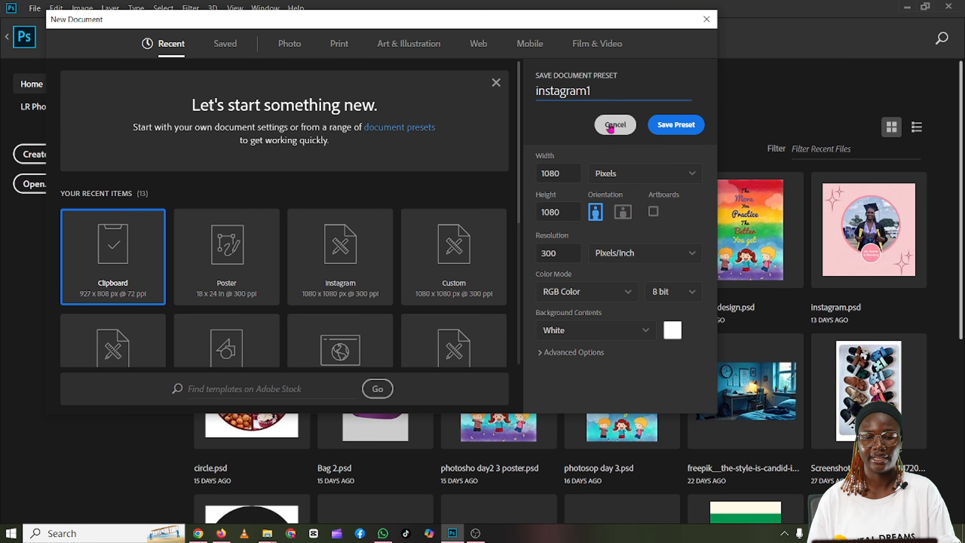
{"action": "left_click", "coordinate": [674, 125]}
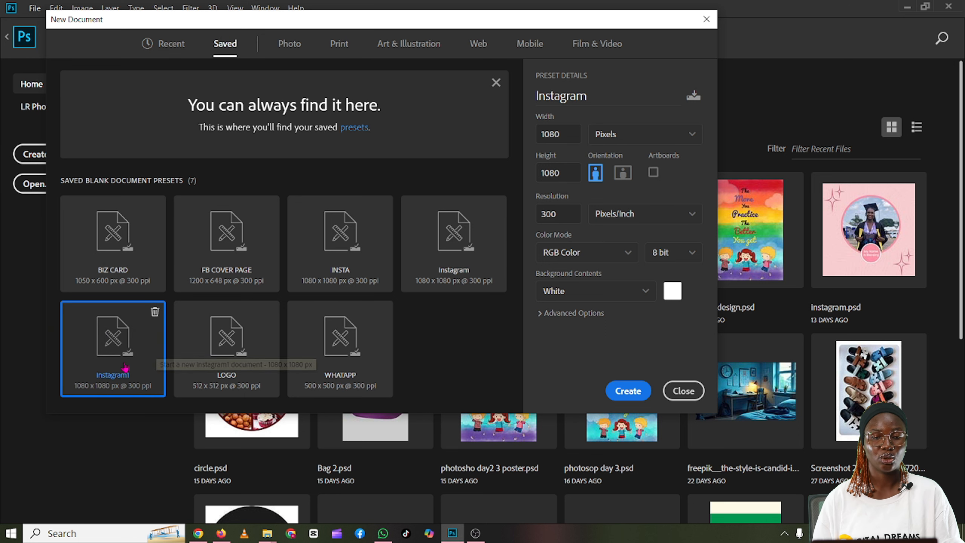
{"action": "left_click", "coordinate": [627, 392]}
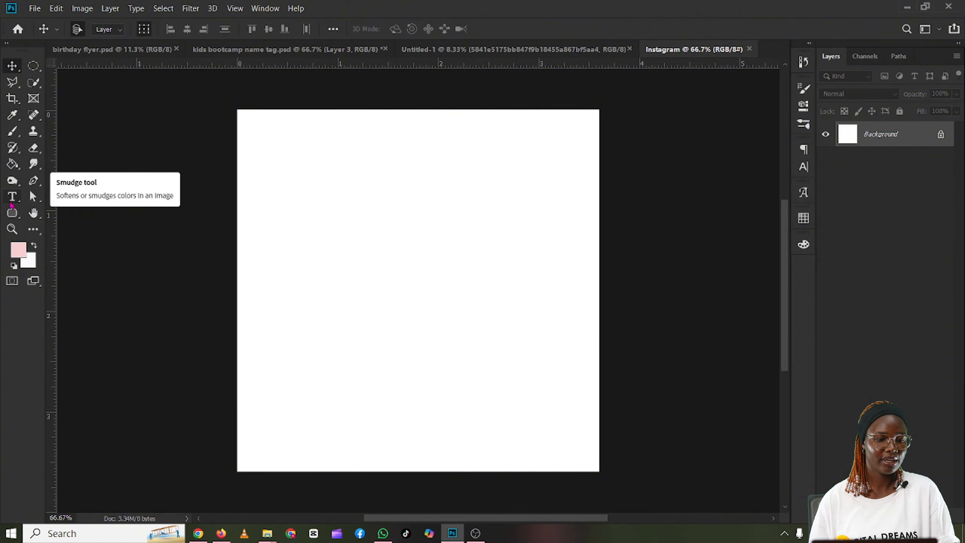
Step: Draw a circle about 426 px in diameter near the middle of the canvas with the Ellipse tool
{"action": "left_click", "coordinate": [13, 214]}
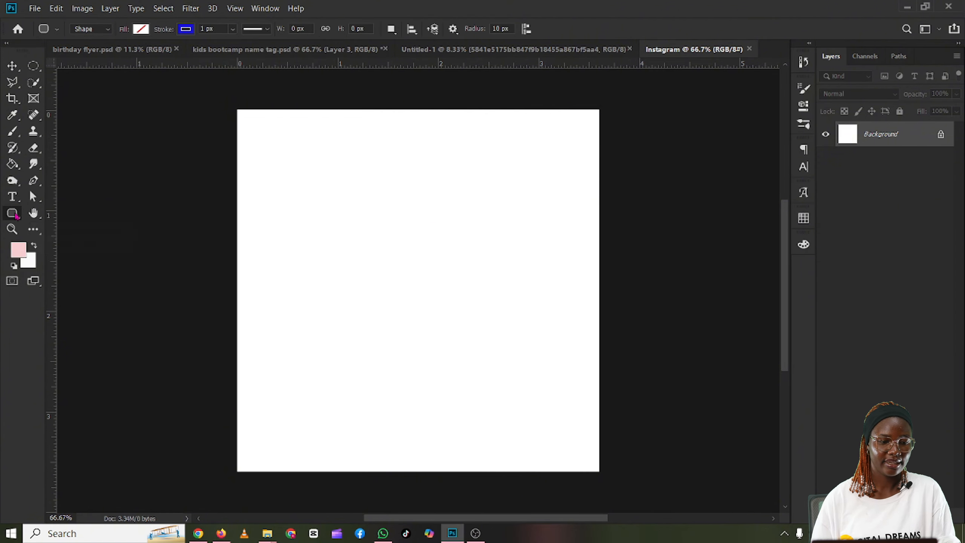
{"action": "right_click", "coordinate": [13, 213]}
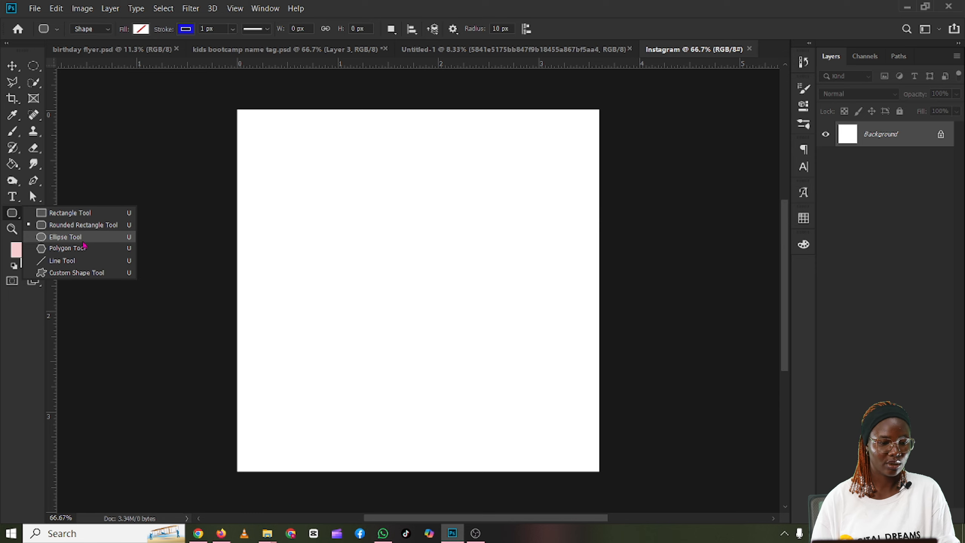
{"action": "left_click", "coordinate": [81, 237]}
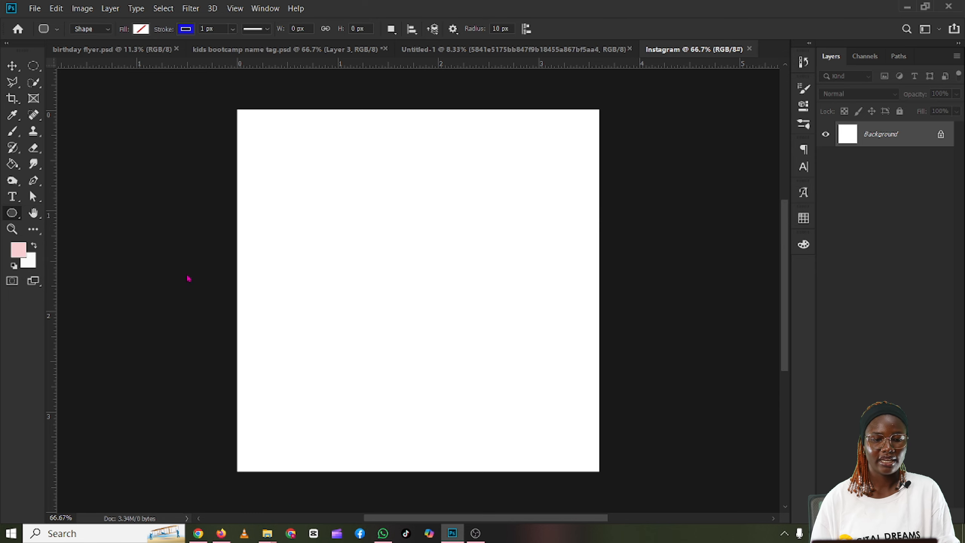
{"action": "left_click_drag", "start_coordinate": [321, 216], "coordinate": [608, 358]}
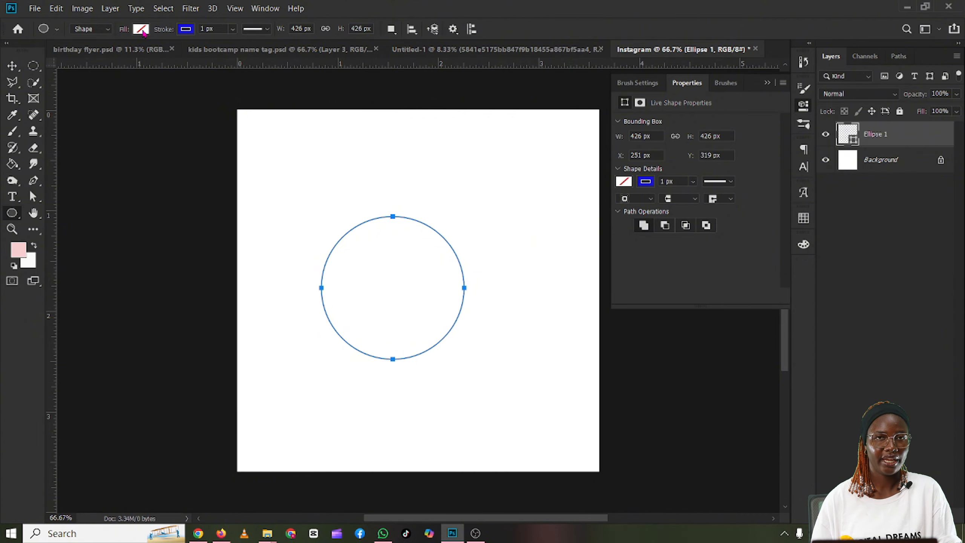
Step: Fill the circle with the recently used greyish blue and remove its stroke
{"action": "left_click", "coordinate": [141, 29]}
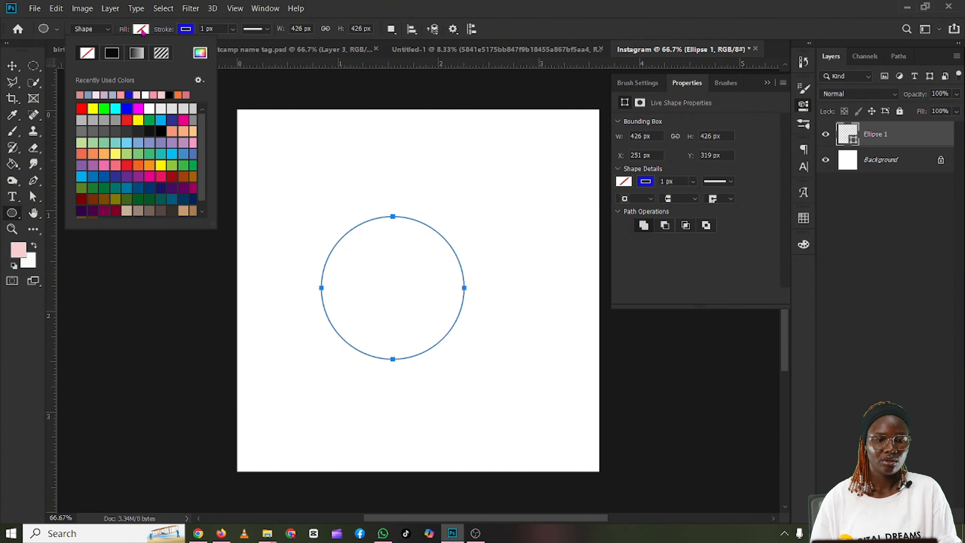
{"action": "left_click", "coordinate": [88, 94]}
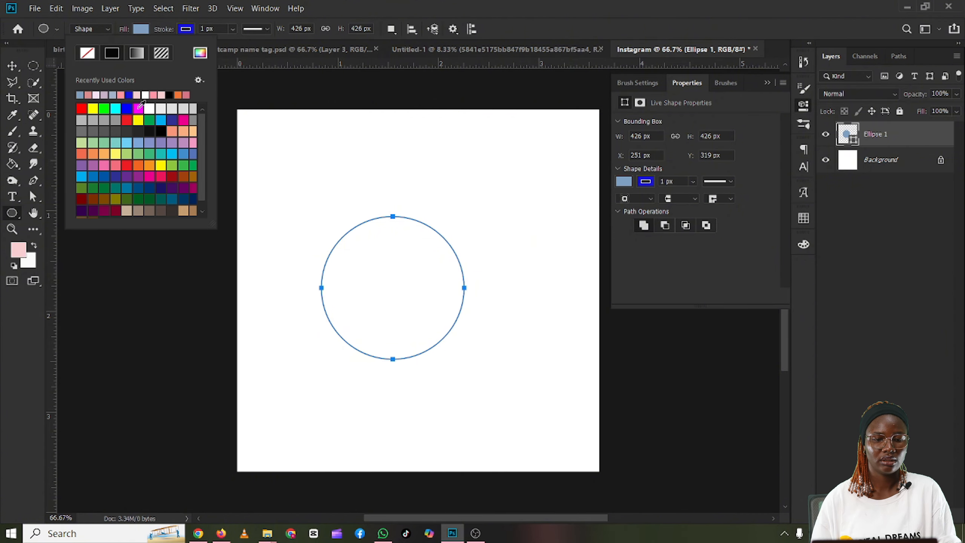
{"action": "left_click", "coordinate": [186, 30]}
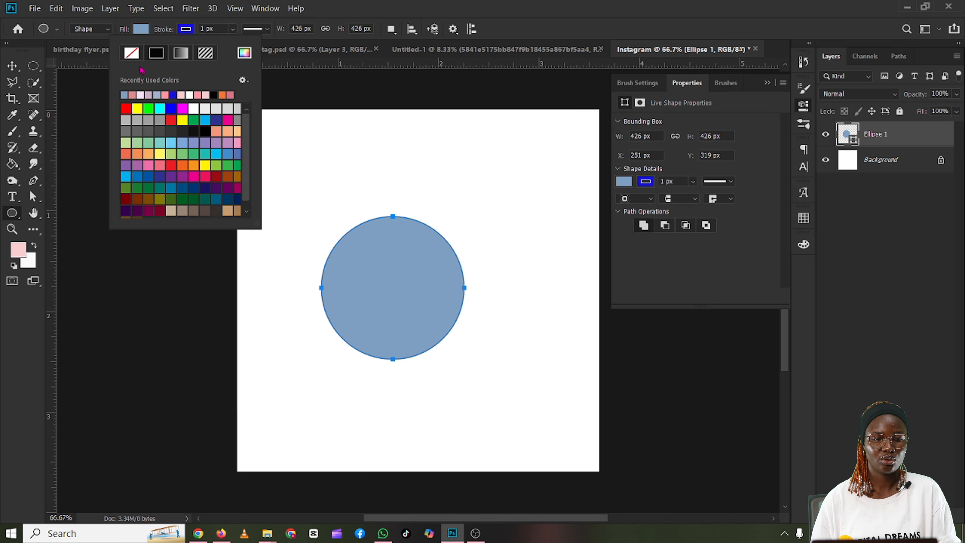
{"action": "left_click", "coordinate": [131, 52]}
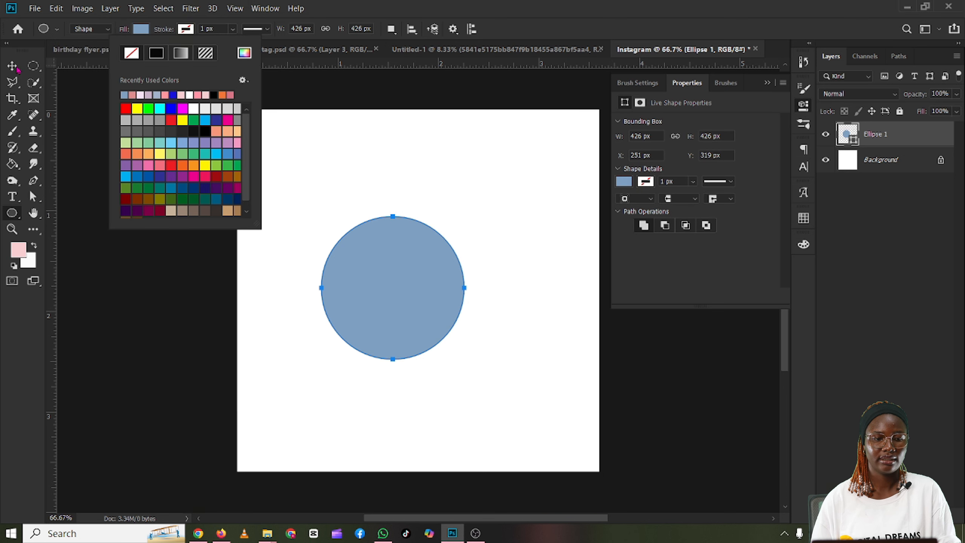
Step: Move the blue circle closer to the canvas centre, at about X 327 px and Y 281 px
{"action": "left_click", "coordinate": [17, 68]}
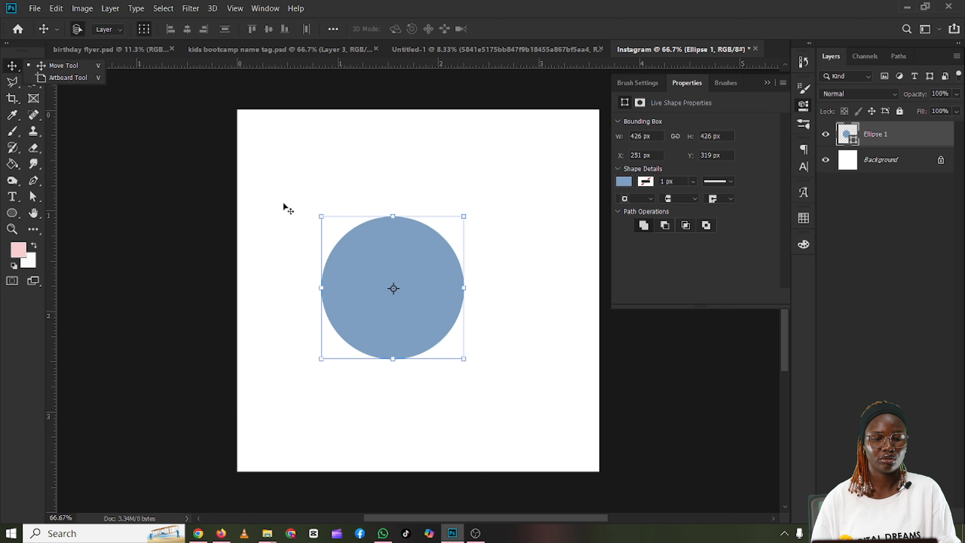
{"action": "left_click_drag", "start_coordinate": [437, 274], "coordinate": [458, 261]}
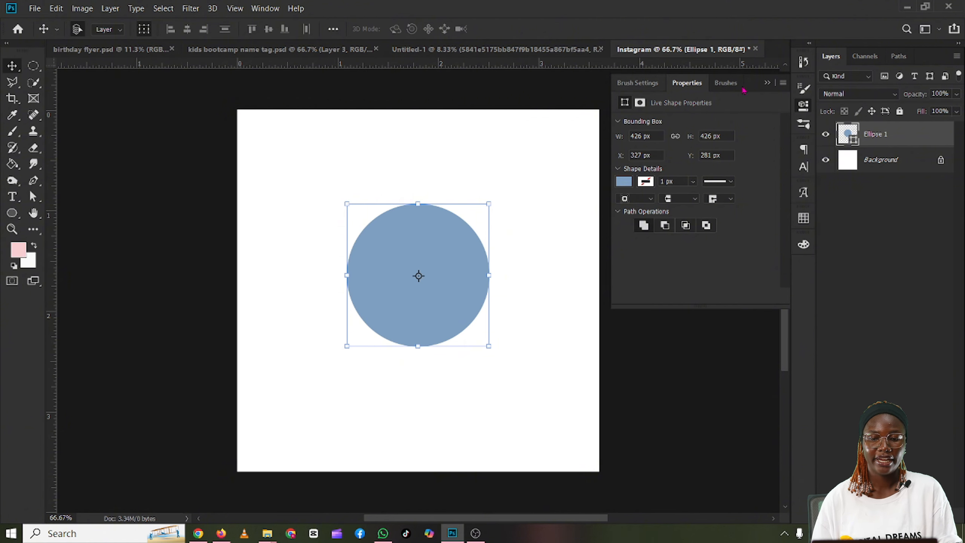
{"action": "left_click", "coordinate": [766, 83]}
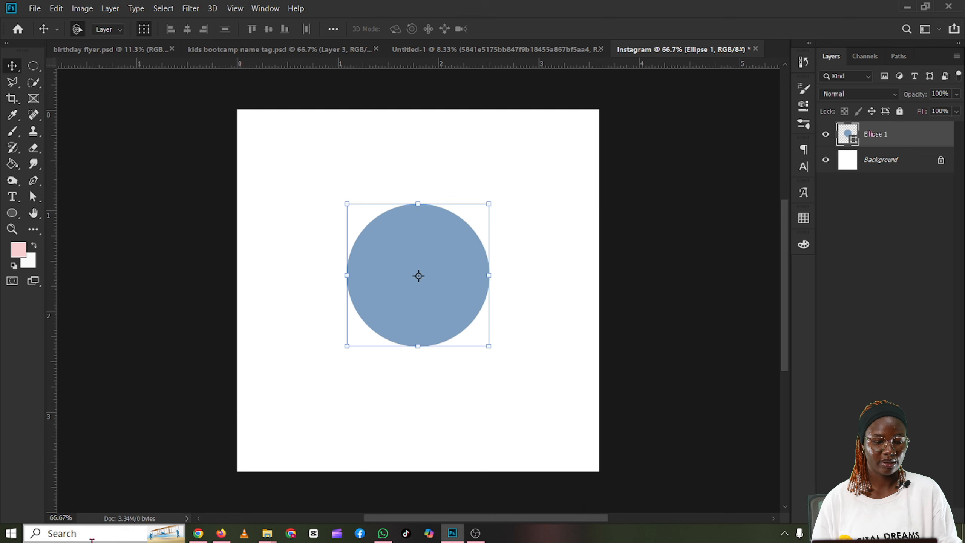
Step: Switch to the Canva presentation in Chrome, examine the finished sample design on slide 51, and return to Photoshop
{"action": "mouse_move", "coordinate": [208, 541]}
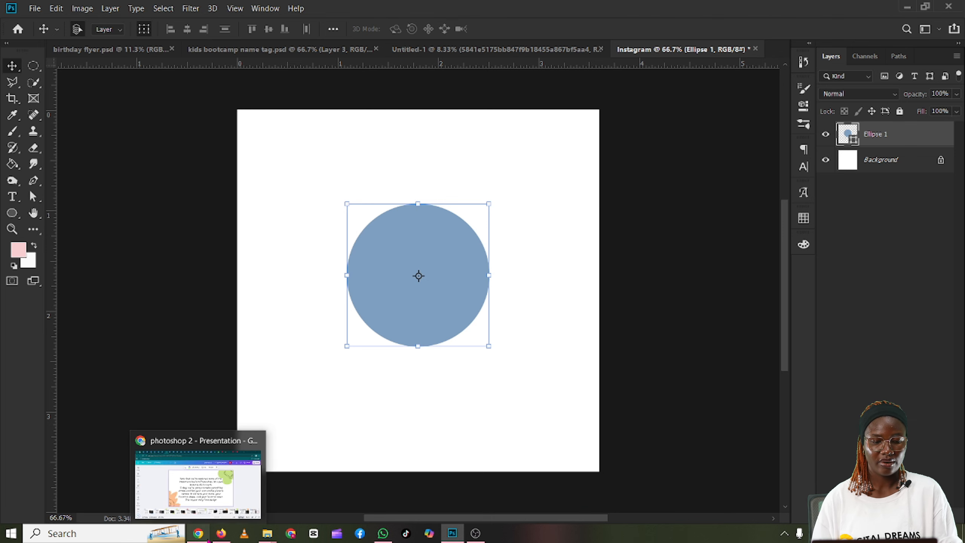
{"action": "left_click", "coordinate": [208, 539]}
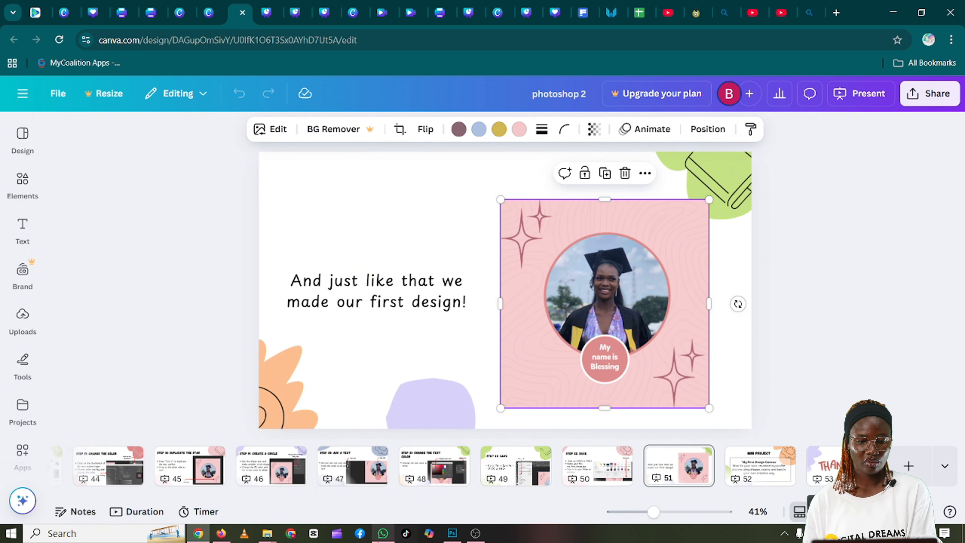
{"action": "mouse_move", "coordinate": [452, 533]}
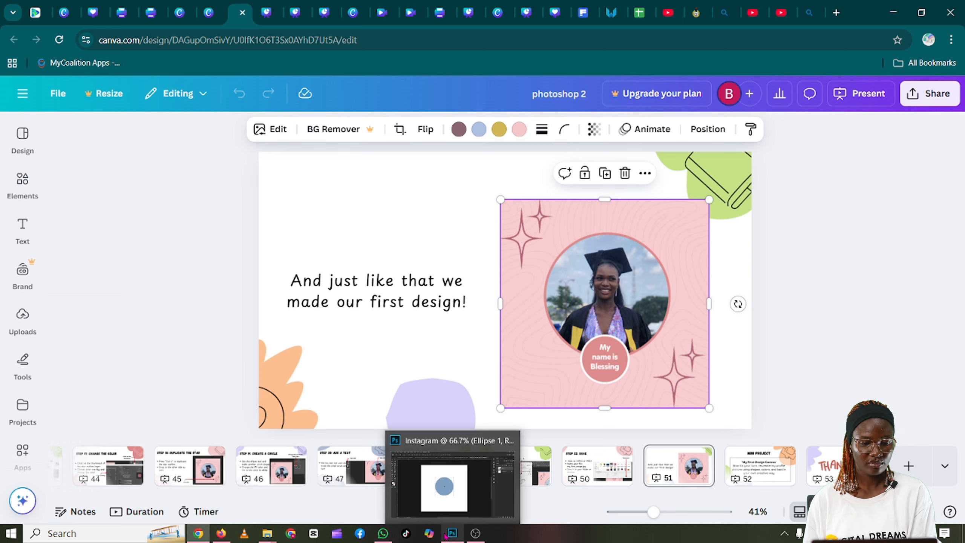
{"action": "left_click", "coordinate": [447, 501]}
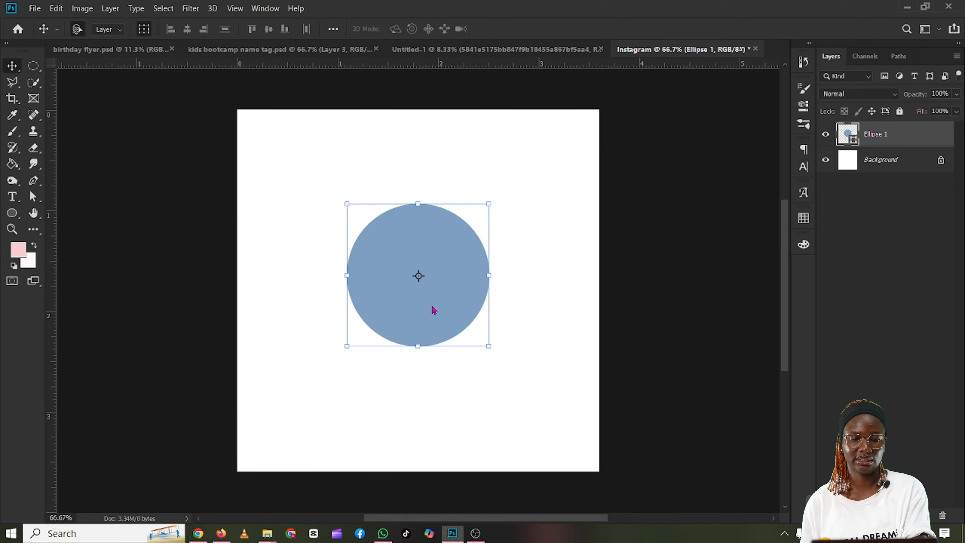
Step: Delete the blue circle from the canvas
{"action": "key", "text": "Delete"}
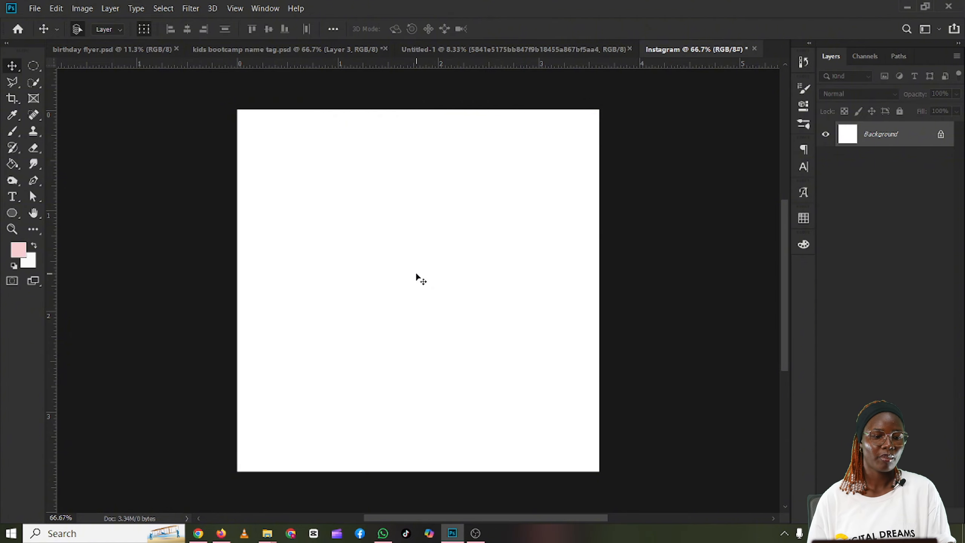
Step: Draw a rectangle of about 1097 x 1096 px covering the whole canvas
{"action": "left_click", "coordinate": [13, 214]}
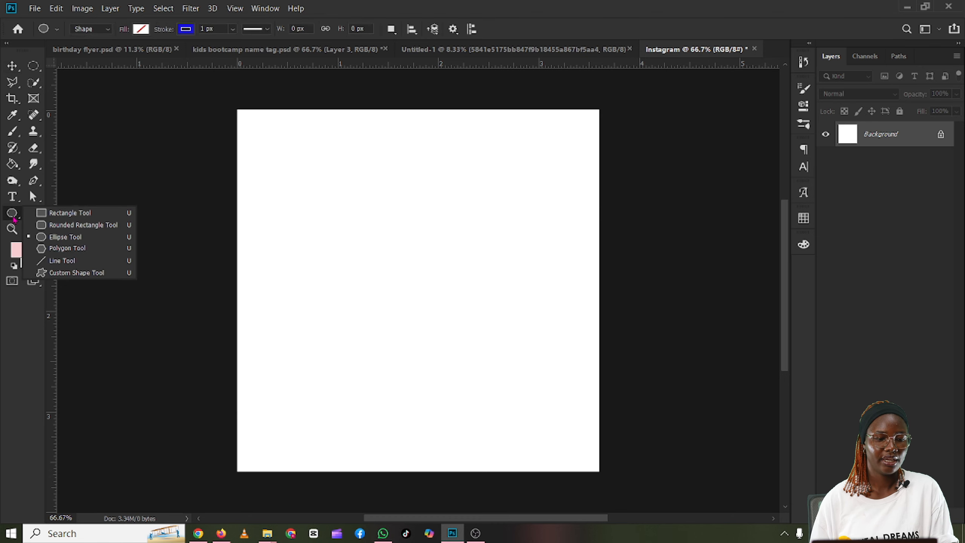
{"action": "left_click", "coordinate": [76, 214]}
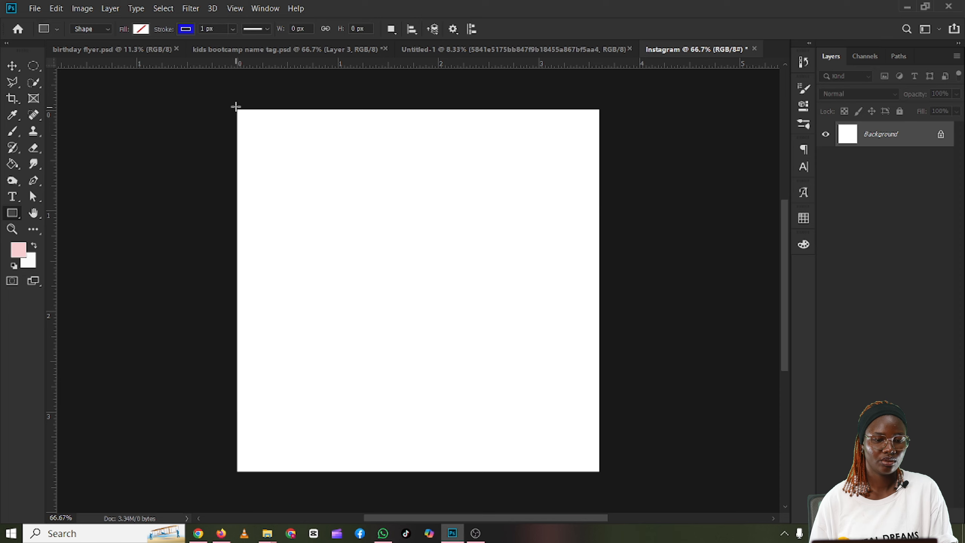
{"action": "left_click_drag", "start_coordinate": [236, 106], "coordinate": [603, 473]}
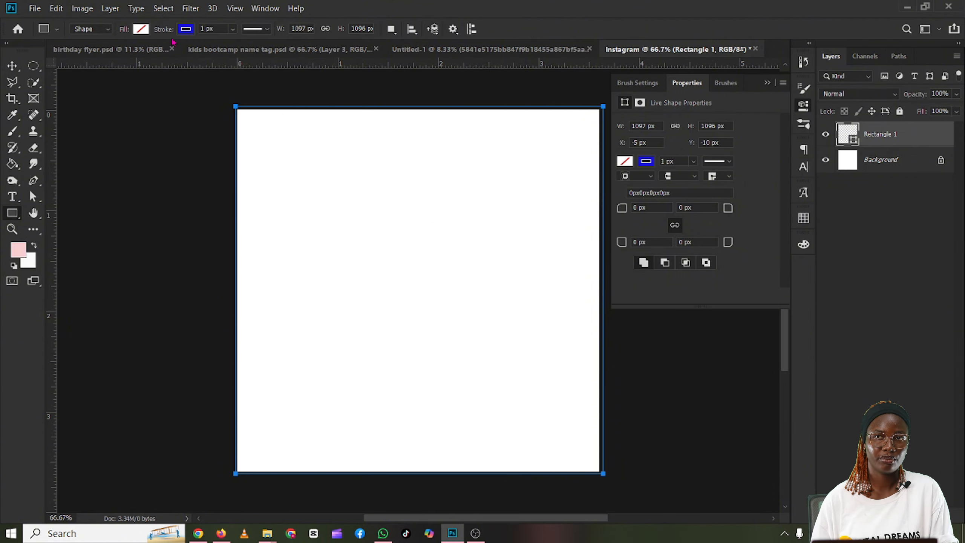
Step: Fill the rectangle with light pink f7cdd0 and remove its stroke
{"action": "left_click", "coordinate": [139, 30]}
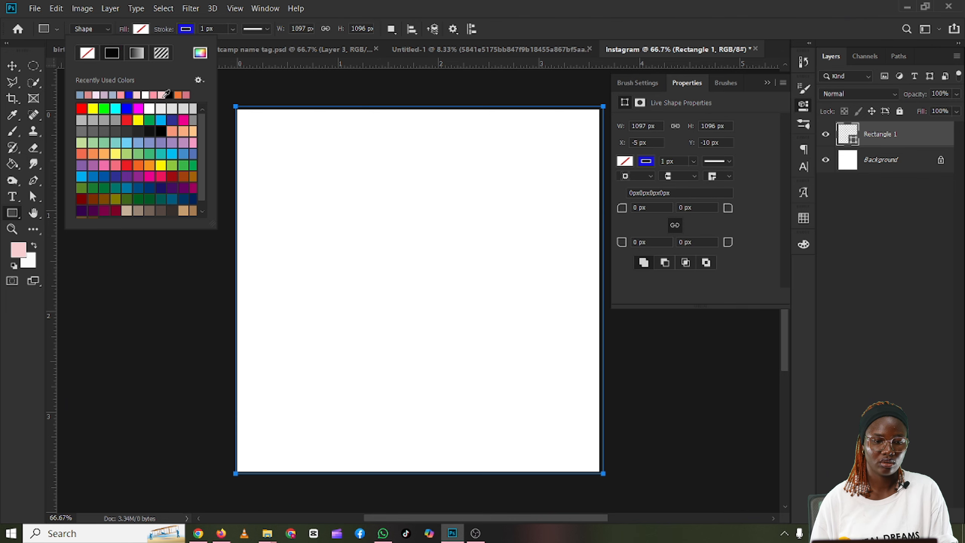
{"action": "left_click", "coordinate": [166, 94]}
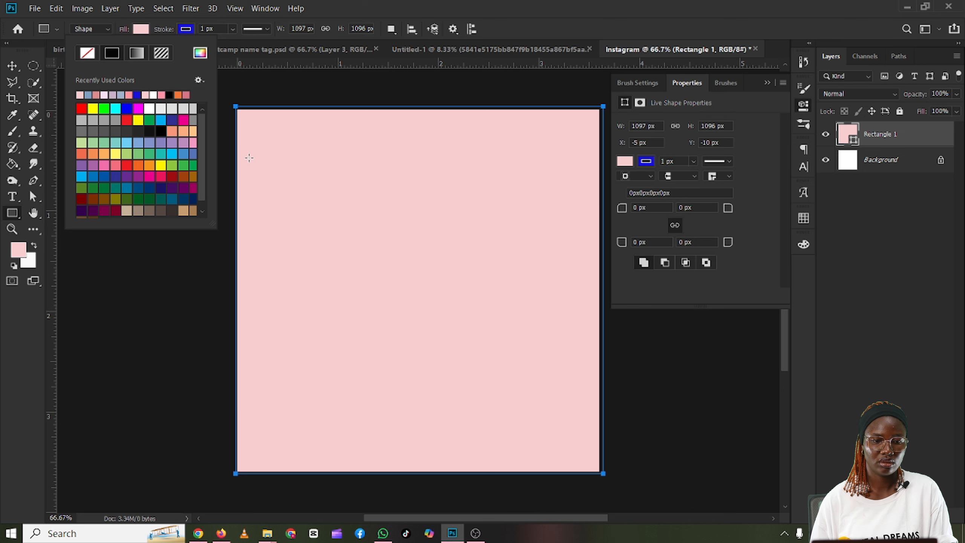
{"action": "left_click", "coordinate": [200, 52]}
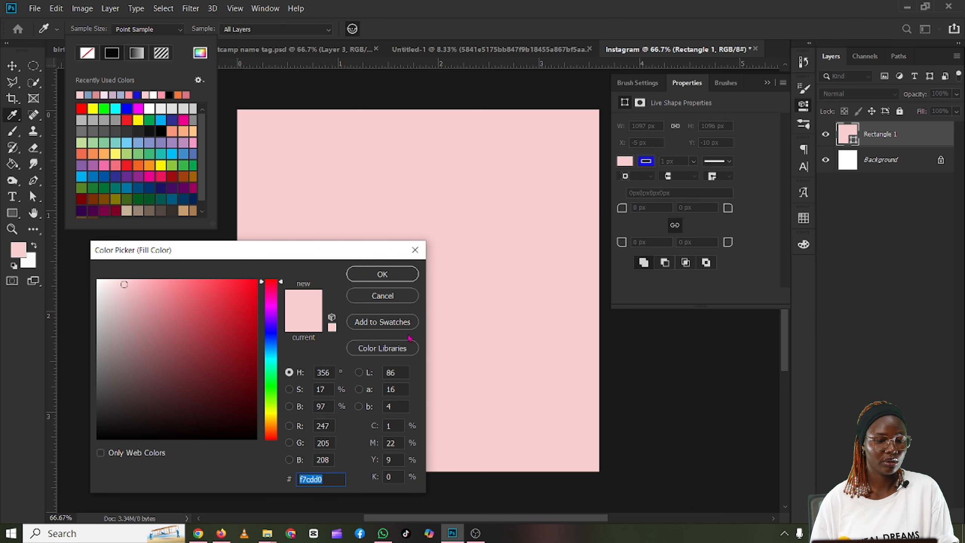
{"action": "left_click", "coordinate": [382, 274]}
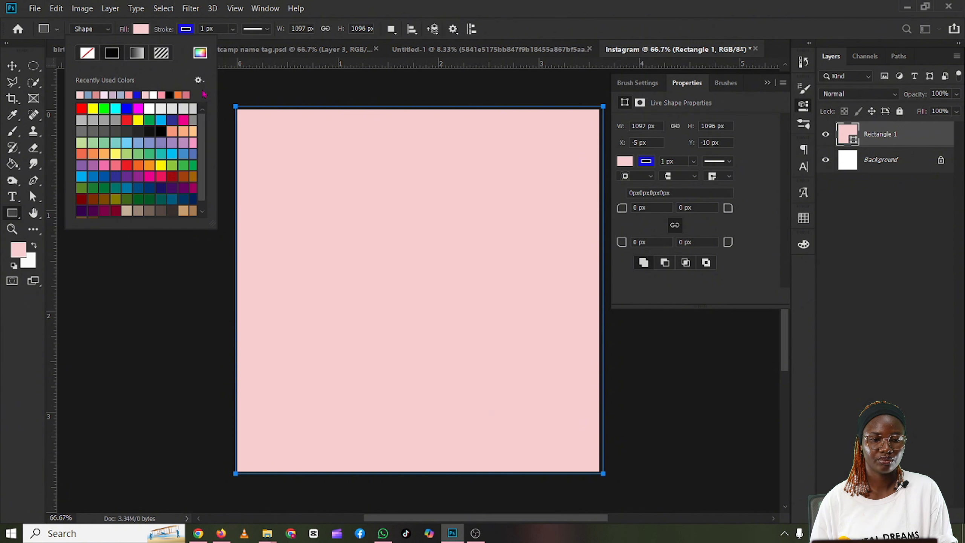
{"action": "left_click", "coordinate": [186, 29]}
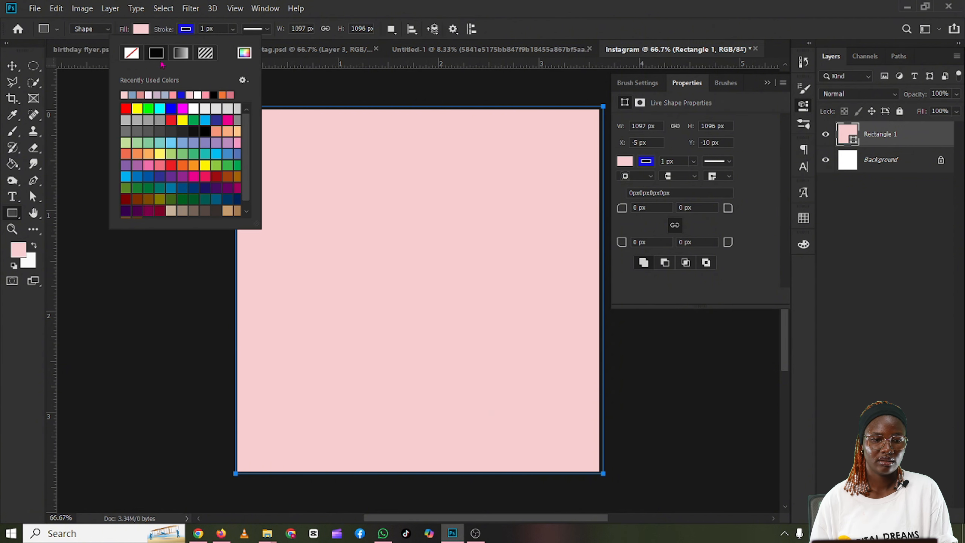
{"action": "left_click", "coordinate": [132, 55]}
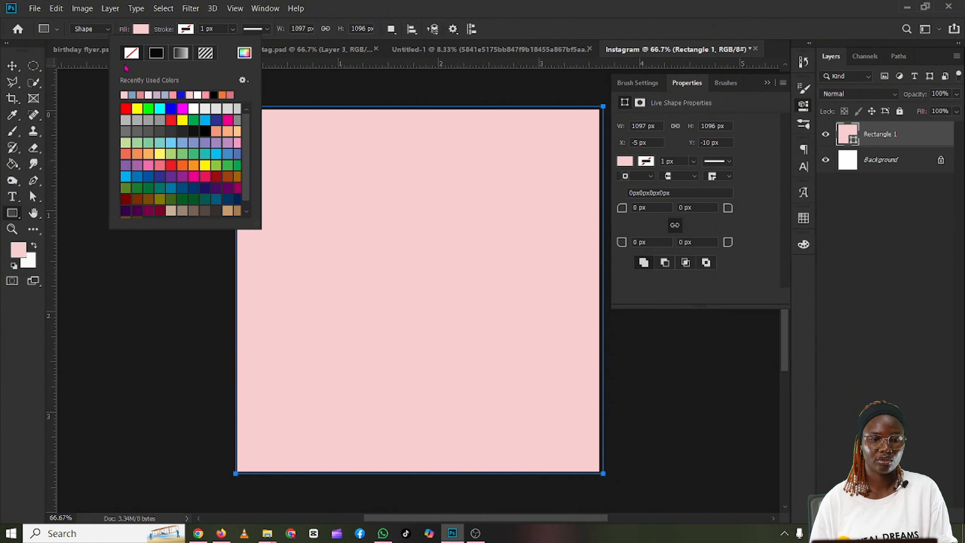
{"action": "left_click", "coordinate": [91, 62]}
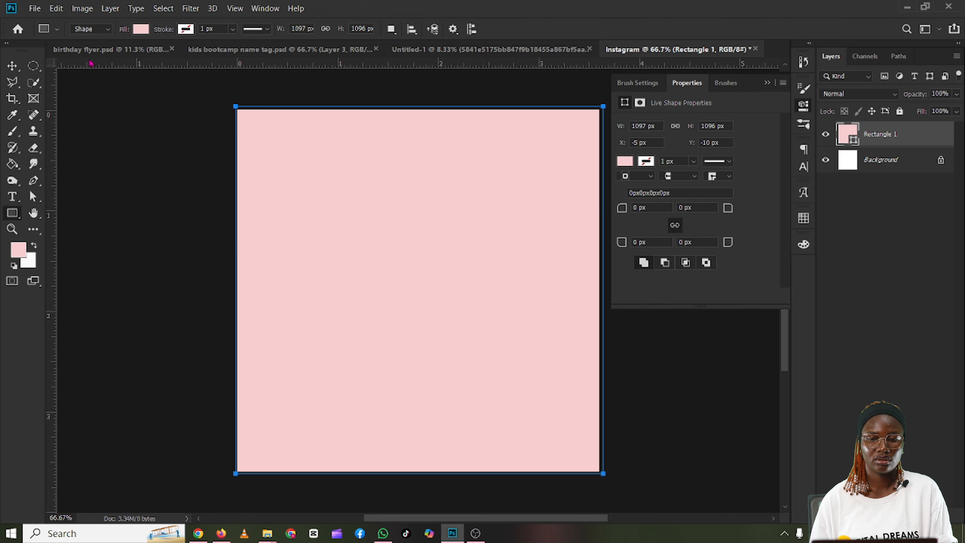
{"action": "left_click", "coordinate": [766, 82]}
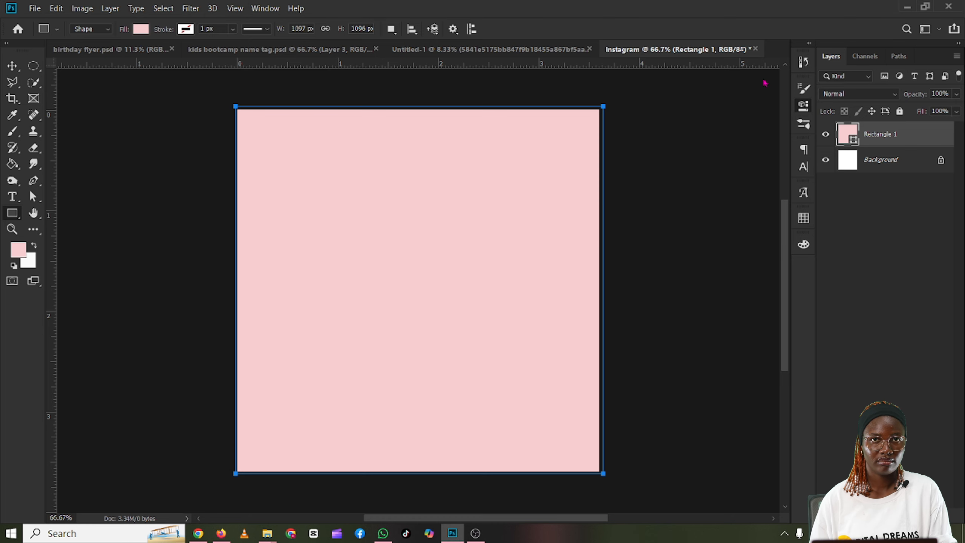
Step: Lock the pink rectangle's layer completely and try to move the rectangle on the canvas
{"action": "key", "text": "v"}
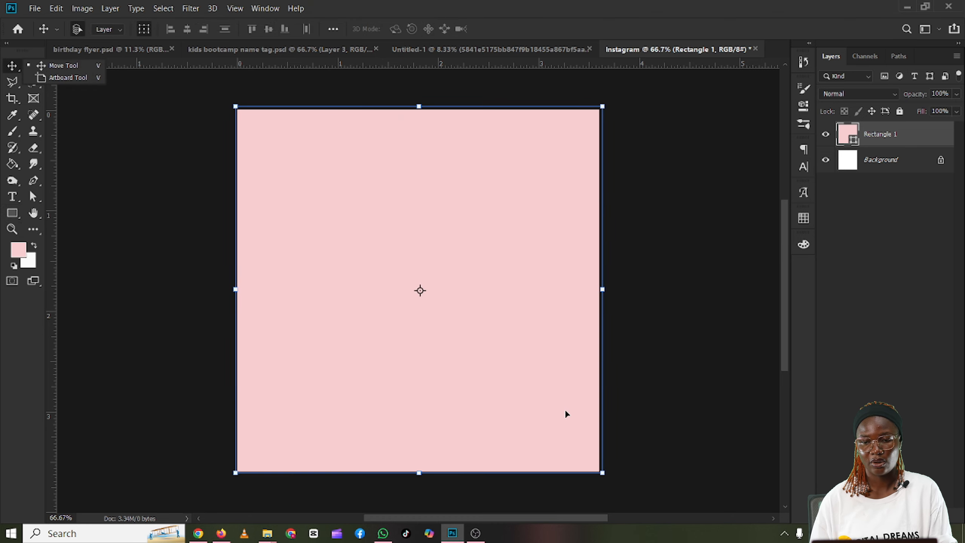
{"action": "left_click", "coordinate": [900, 111]}
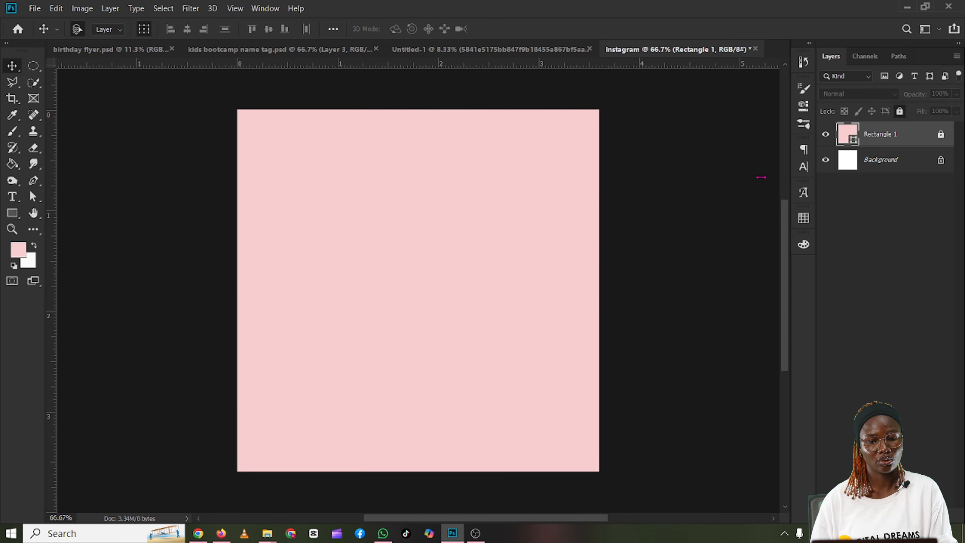
{"action": "left_click_drag", "start_coordinate": [508, 275], "coordinate": [471, 324]}
{"action": "left_click_drag", "start_coordinate": [438, 225], "coordinate": [429, 288]}
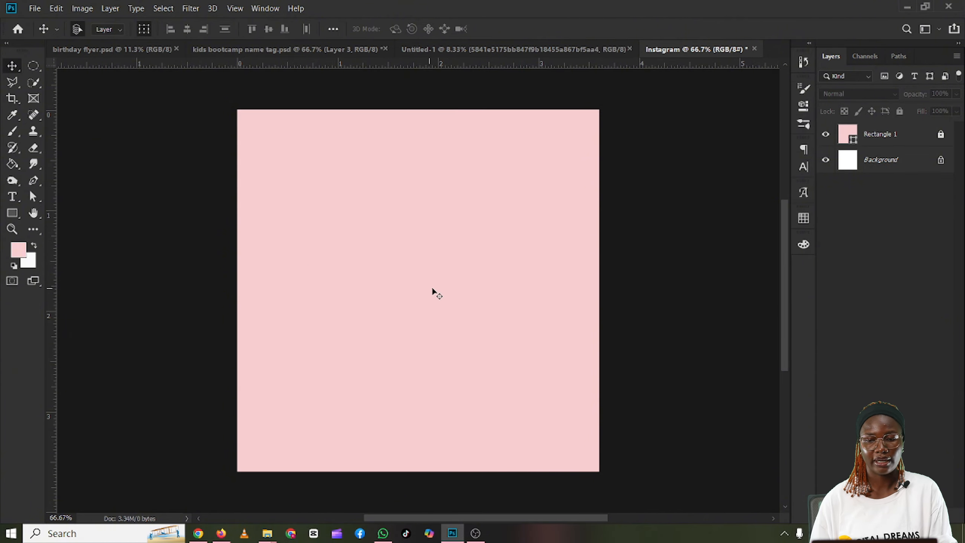
Step: Hide the pink rectangle's layer and select the Background layer
{"action": "left_click", "coordinate": [826, 135]}
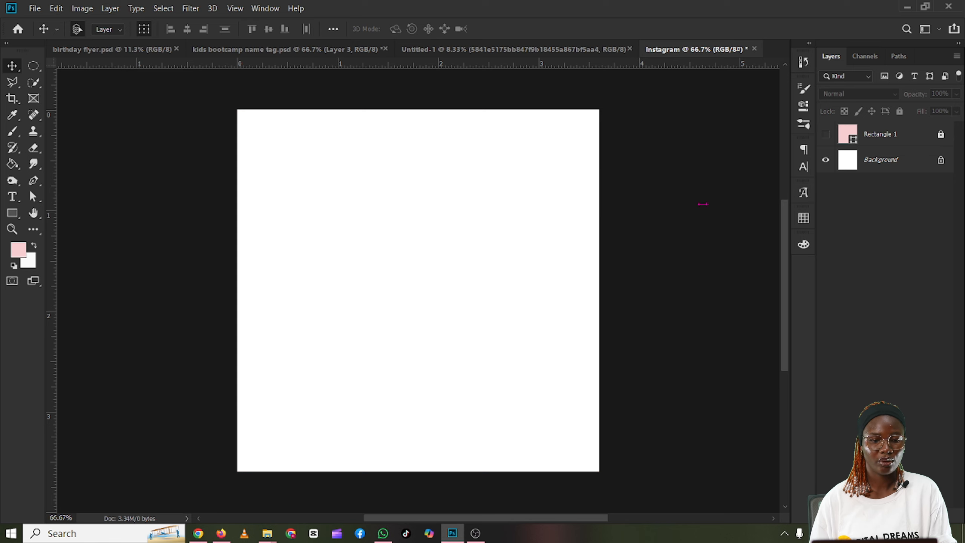
{"action": "left_click", "coordinate": [873, 159]}
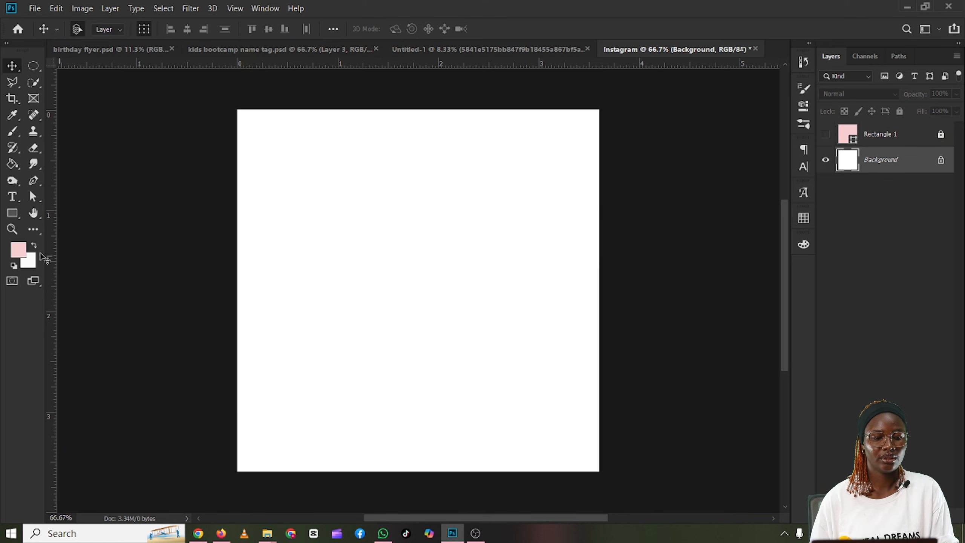
Step: Set the foreground color to red e61725
{"action": "left_click", "coordinate": [19, 252]}
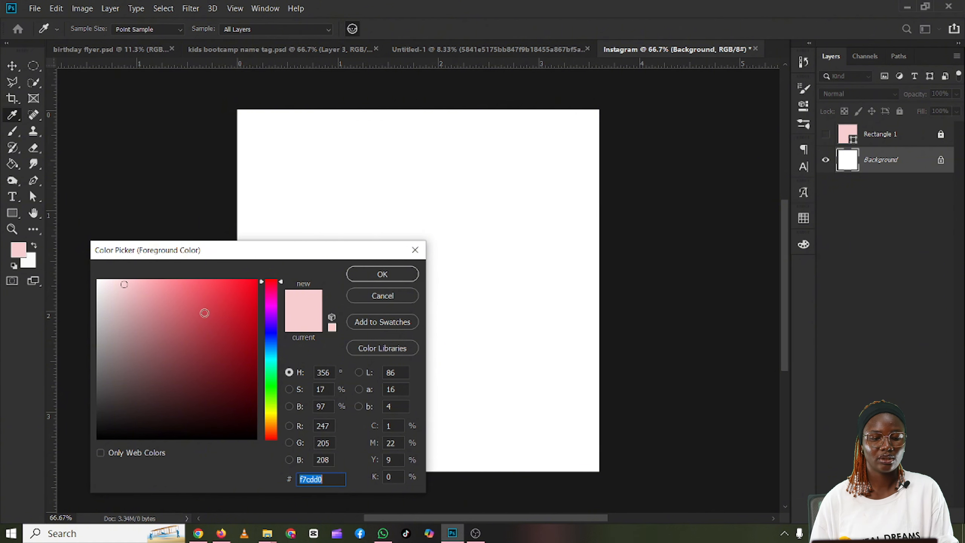
{"action": "left_click", "coordinate": [213, 293]}
{"action": "left_click_drag", "start_coordinate": [214, 293], "coordinate": [241, 295]}
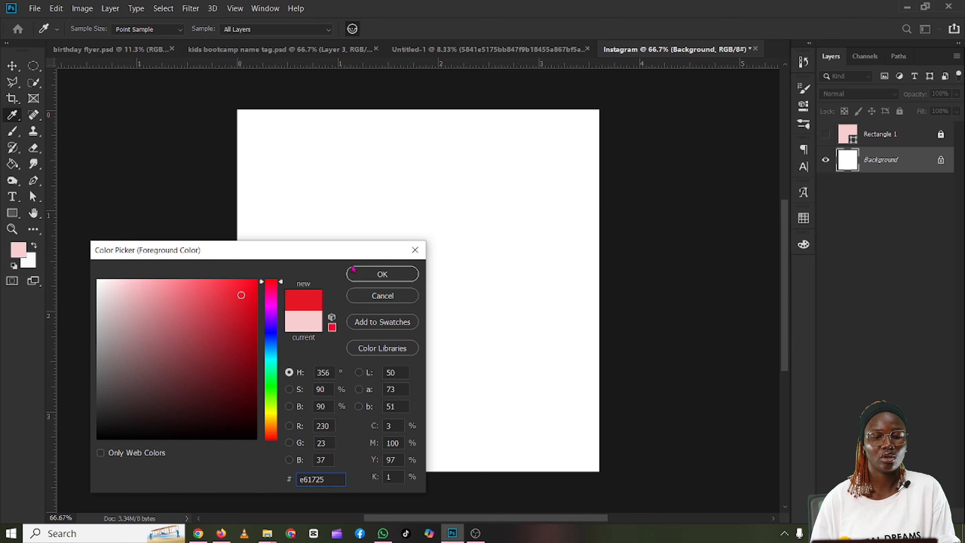
{"action": "left_click", "coordinate": [382, 277]}
{"action": "key", "text": "v"}
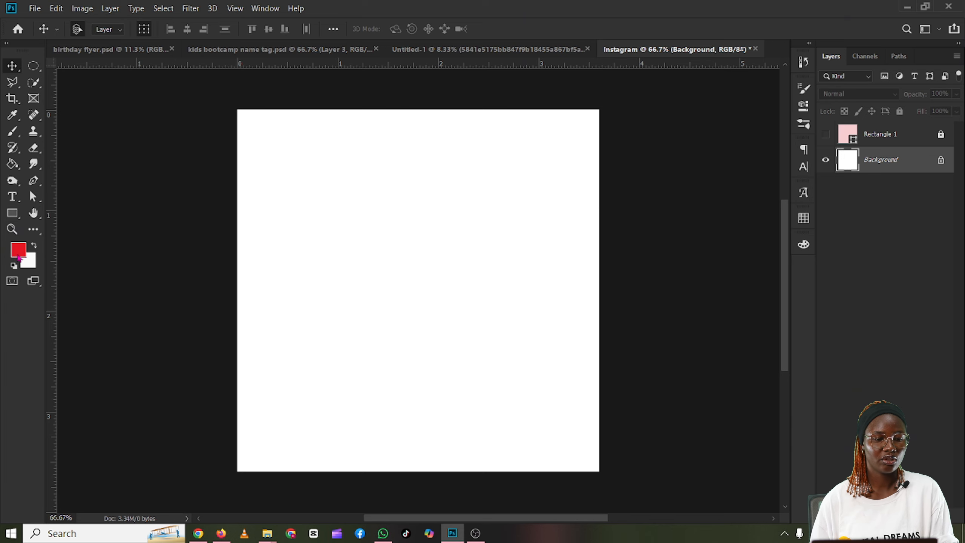
Step: Fill the Background layer with the red foreground color using the Paint Bucket tool
{"action": "left_click", "coordinate": [13, 168]}
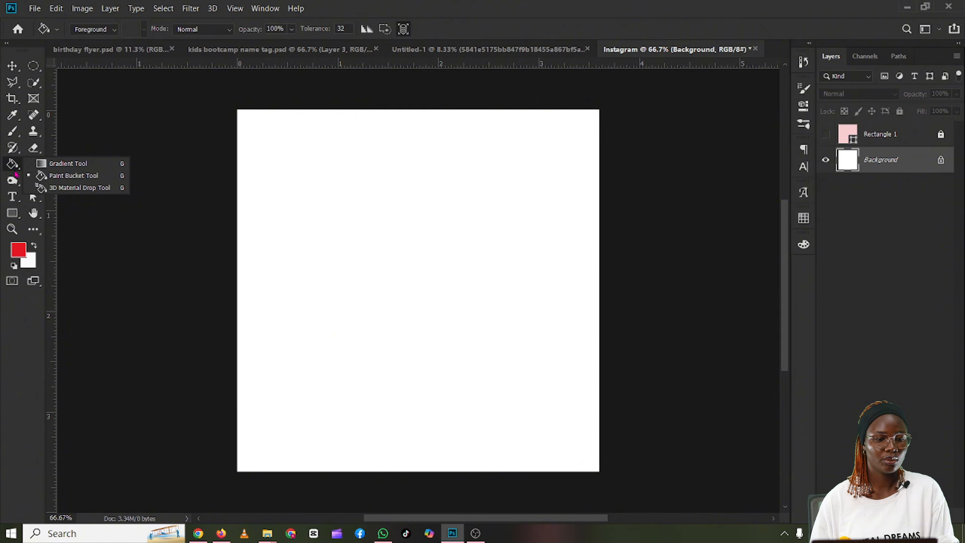
{"action": "left_click", "coordinate": [74, 177]}
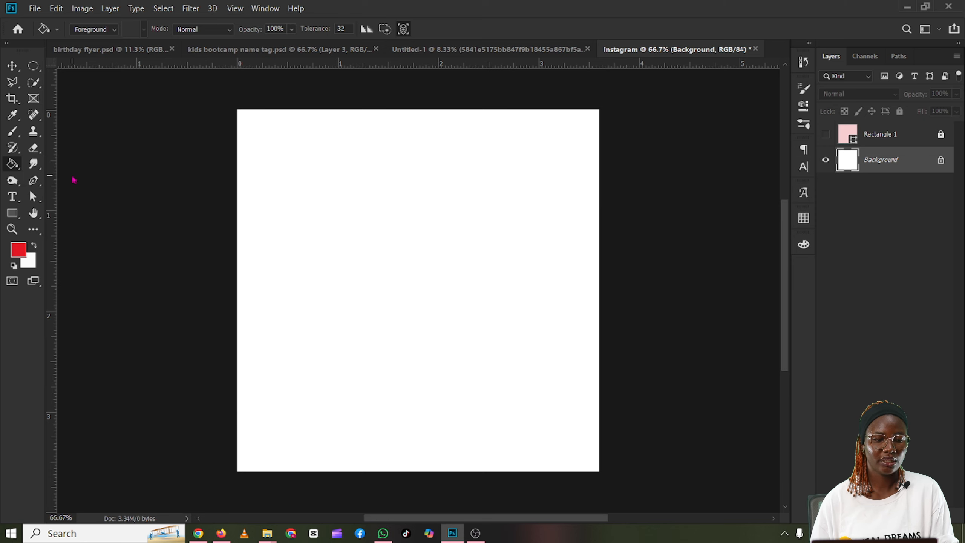
{"action": "left_click", "coordinate": [388, 238]}
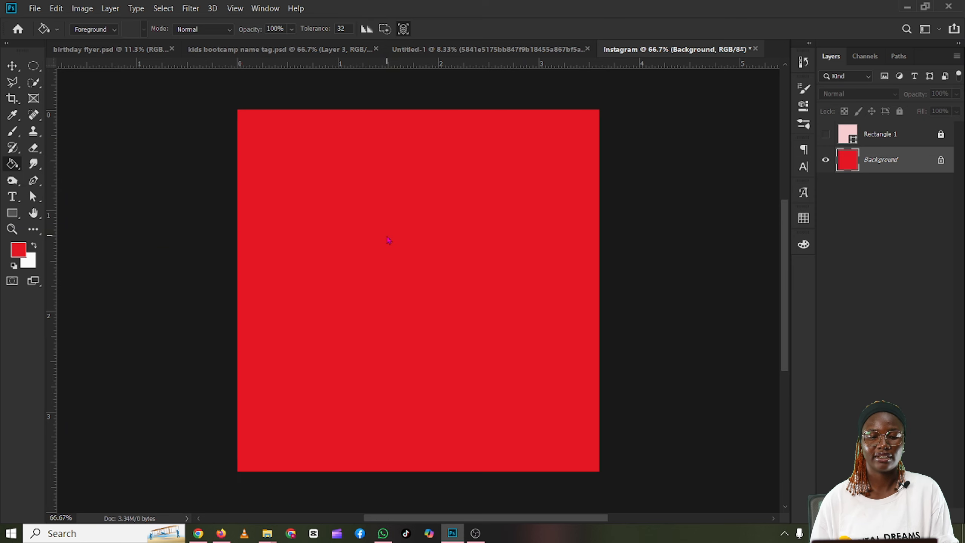
Step: Set the foreground color to blue 1f34b5 and fill the Background layer with it
{"action": "left_click", "coordinate": [17, 249]}
{"action": "type", "text": "1734e6"}
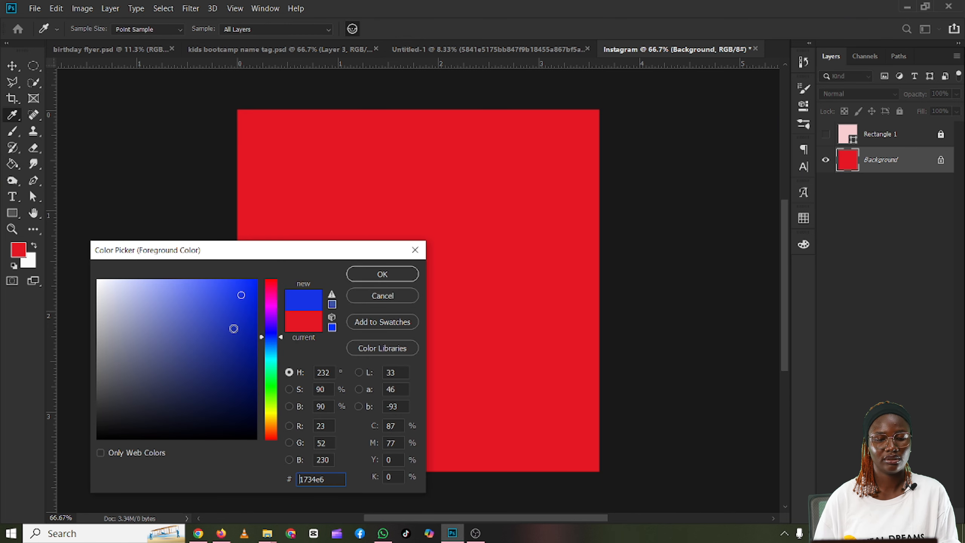
{"action": "left_click", "coordinate": [383, 274]}
{"action": "left_click", "coordinate": [12, 164]}
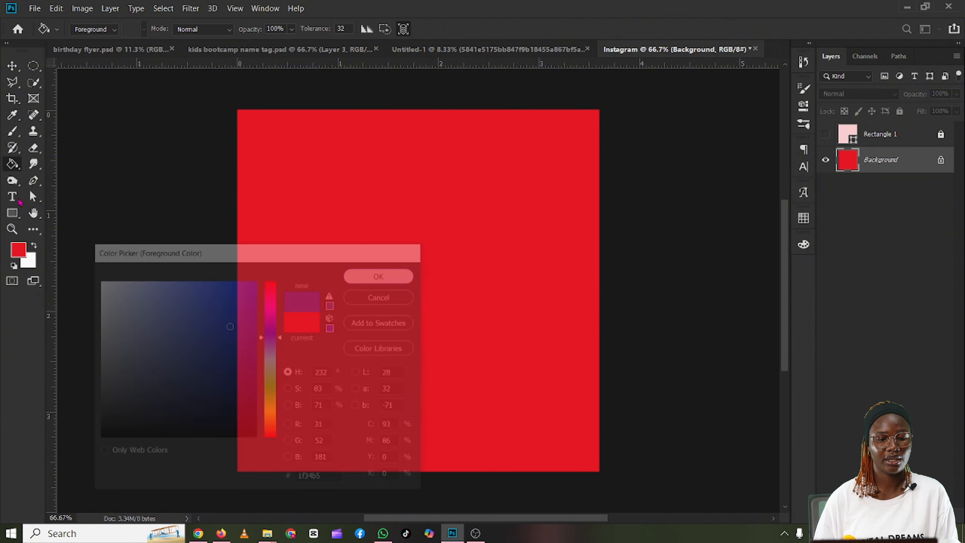
{"action": "left_click", "coordinate": [359, 238]}
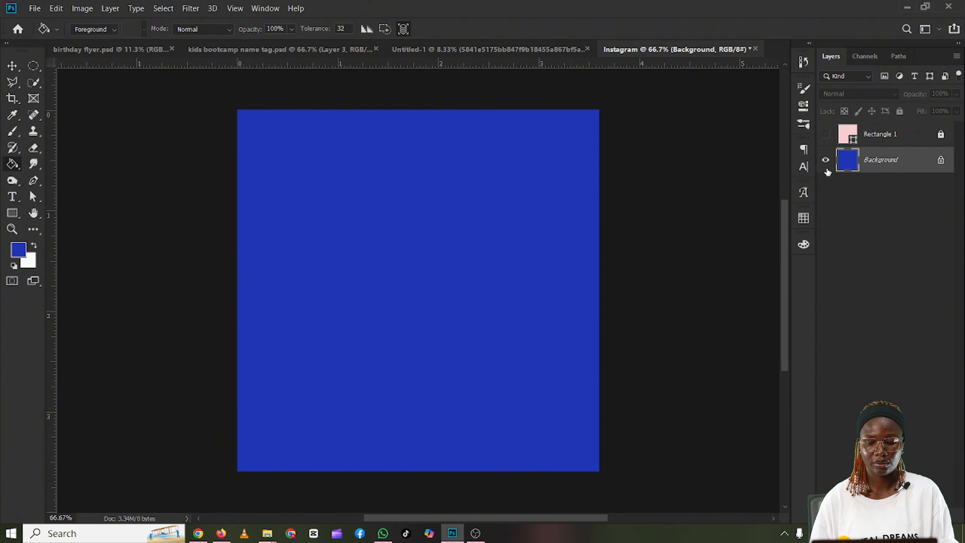
Step: Undo the blue and red background fills and the hiding of the pink rectangle's layer
{"action": "key", "text": "ctrl+z"}
{"action": "key", "text": "ctrl+z"}
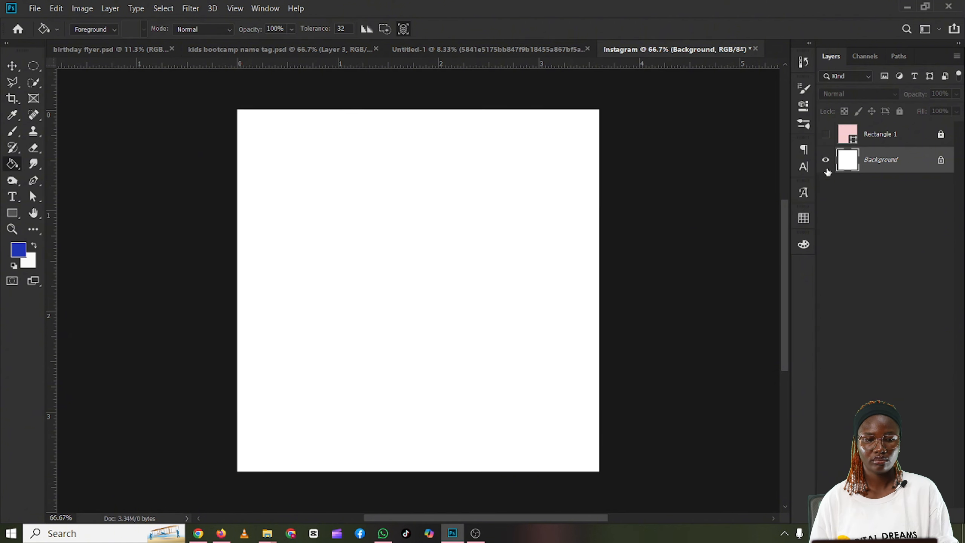
{"action": "key", "text": "ctrl+z"}
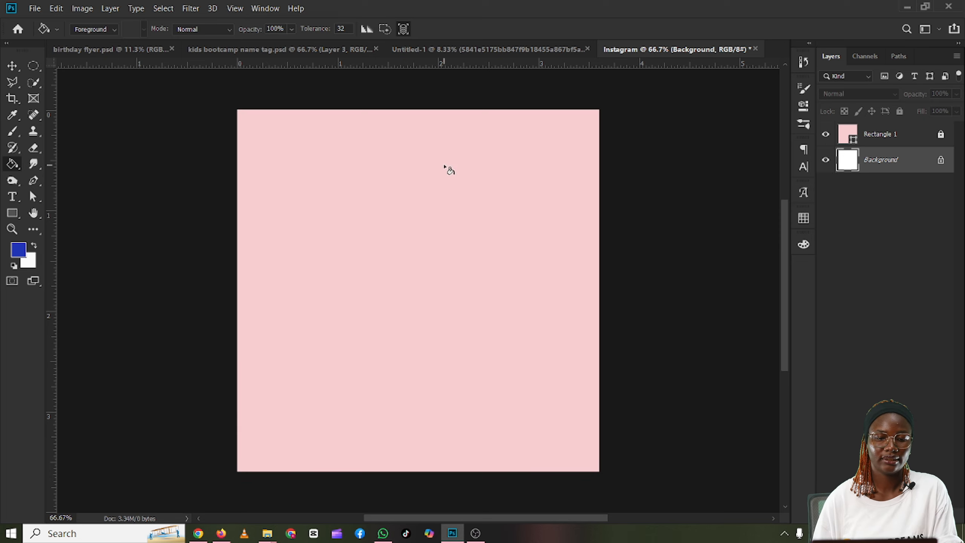
Step: Place the Layer 31 line-pattern image from the Downloads folder on the canvas and move its layer above the pink rectangle
{"action": "left_click", "coordinate": [12, 65]}
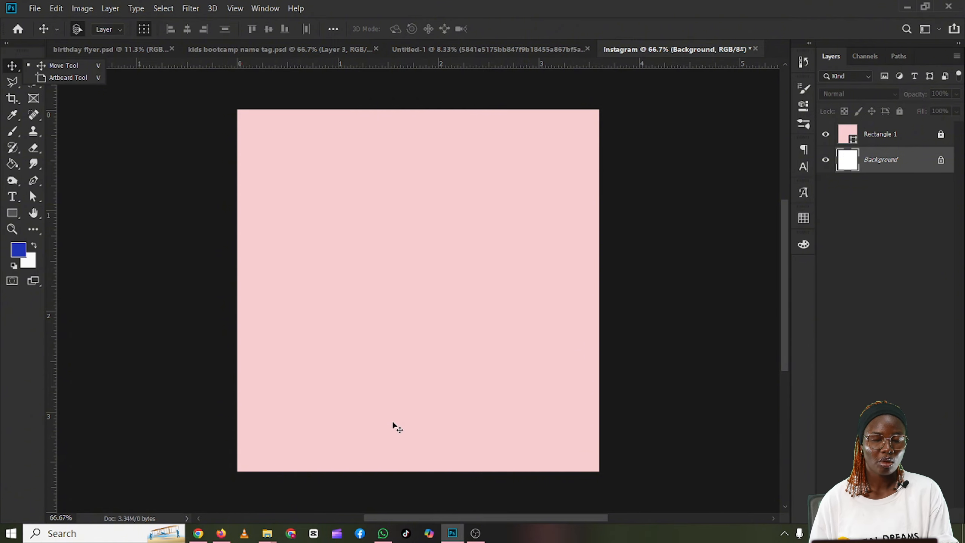
{"action": "left_click", "coordinate": [267, 533]}
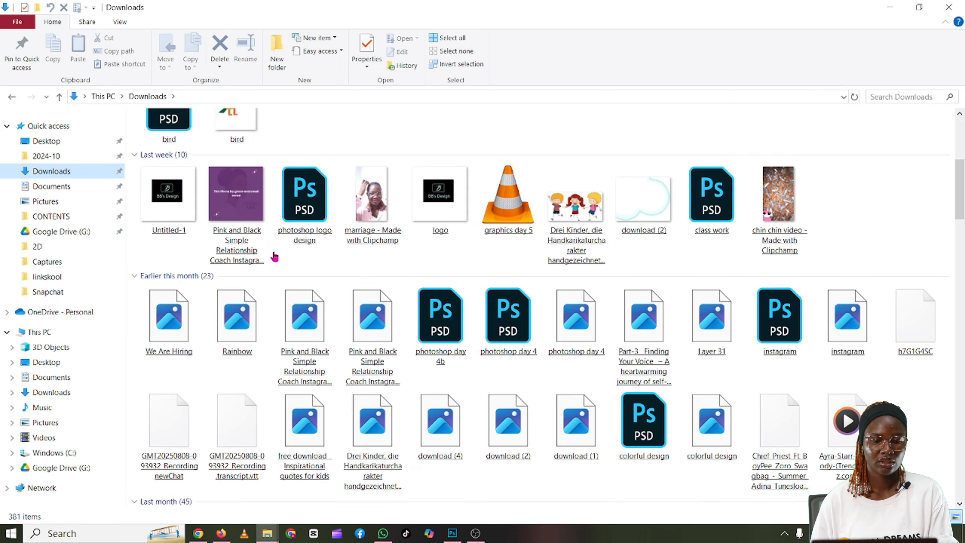
{"action": "scroll", "coordinate": [275, 258], "scroll_direction": "down", "scroll_amount": 10}
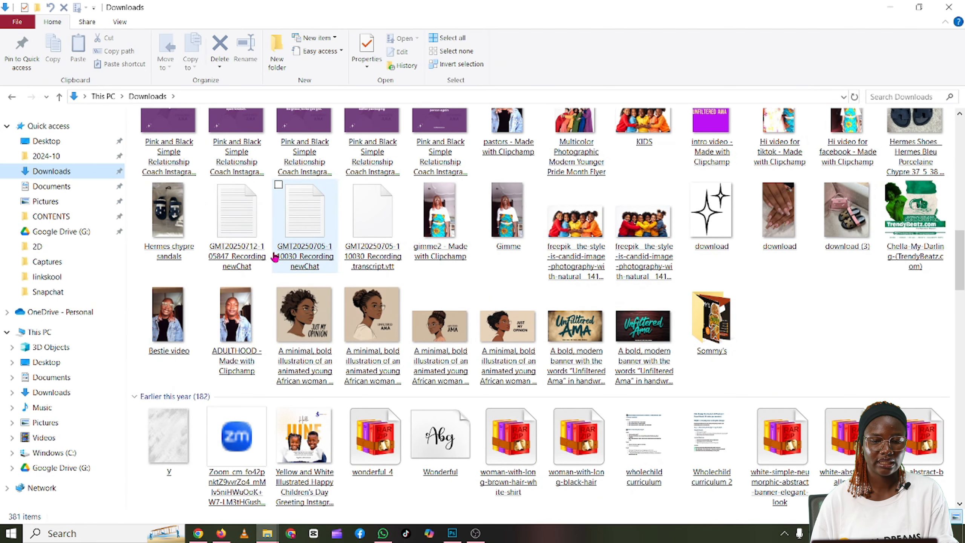
{"action": "scroll", "coordinate": [274, 257], "scroll_direction": "down", "scroll_amount": 4}
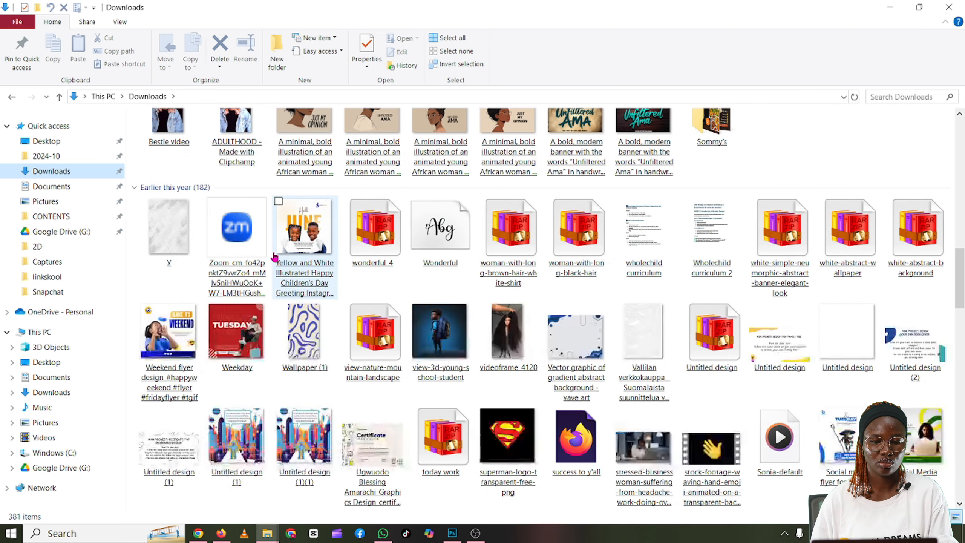
{"action": "left_click", "coordinate": [688, 300]}
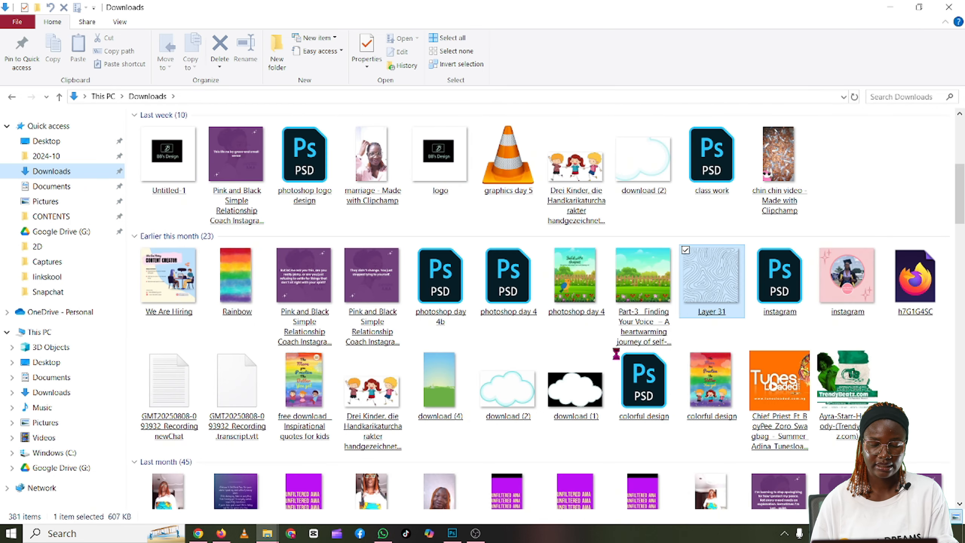
{"action": "left_click_drag", "start_coordinate": [416, 435], "coordinate": [405, 240]}
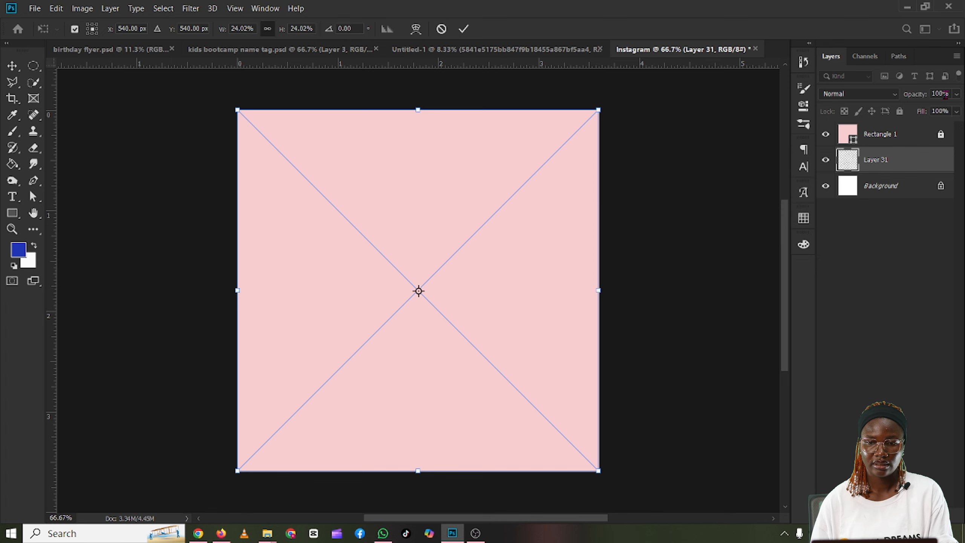
{"action": "left_click", "coordinate": [463, 29]}
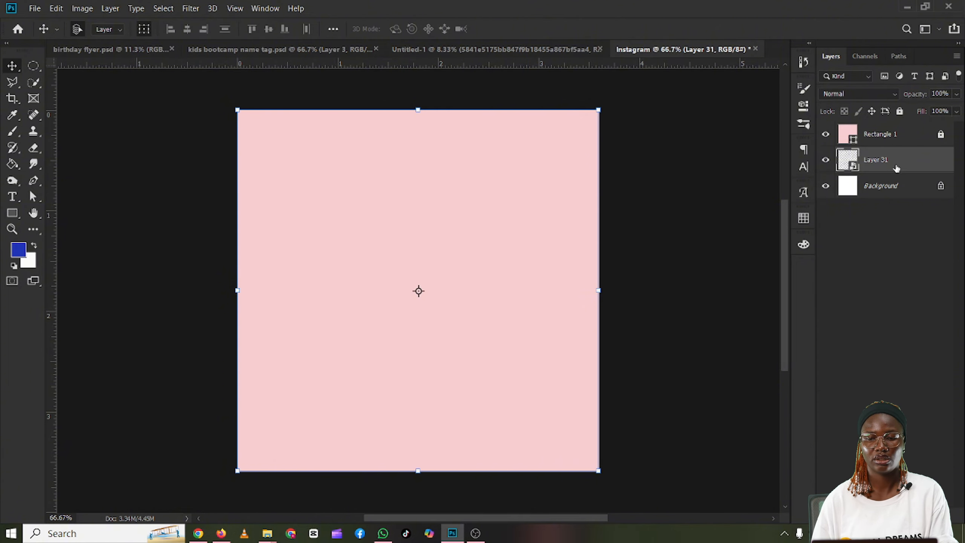
{"action": "left_click_drag", "start_coordinate": [894, 172], "coordinate": [885, 134]}
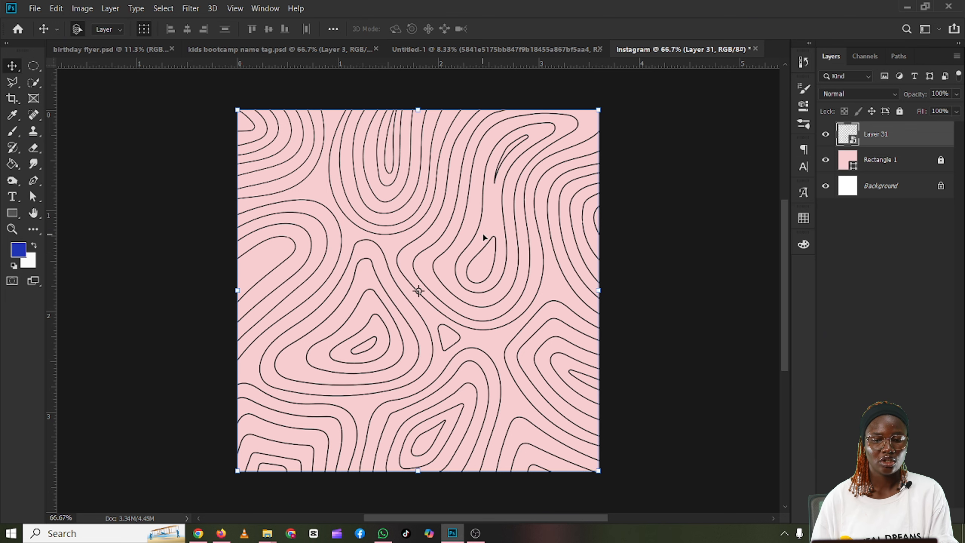
Step: Hide the placed pattern layer and place the Layer 31 image from Downloads again with Place Embedded
{"action": "mouse_move", "coordinate": [267, 534]}
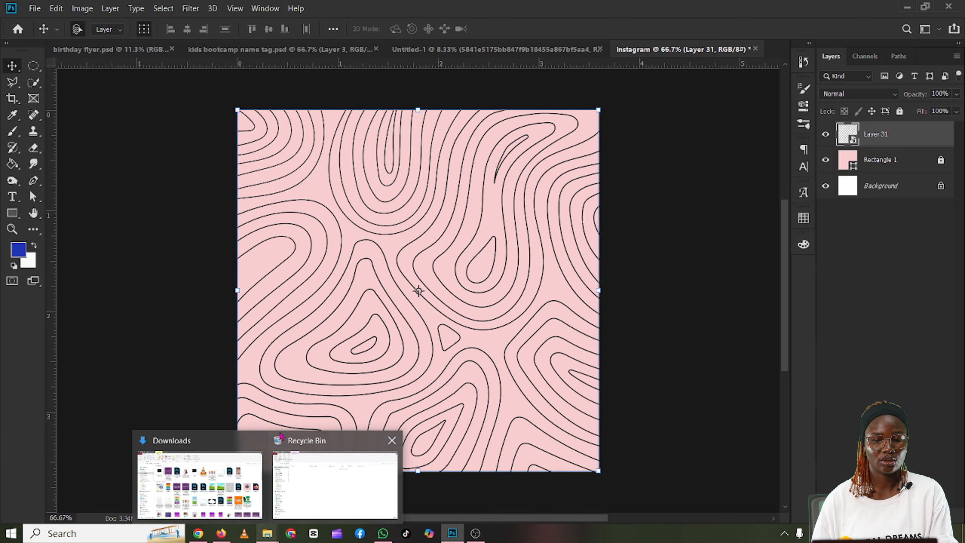
{"action": "left_click", "coordinate": [825, 136]}
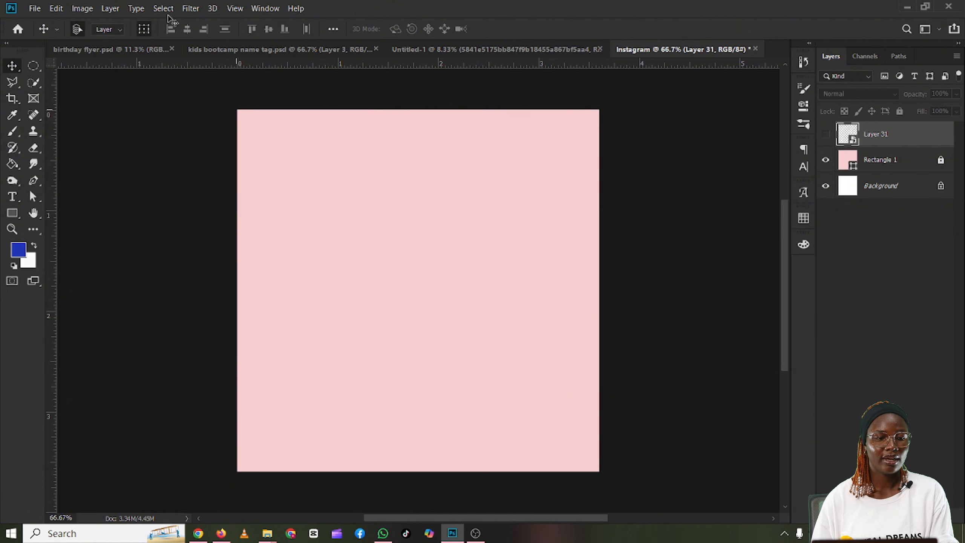
{"action": "left_click", "coordinate": [34, 8]}
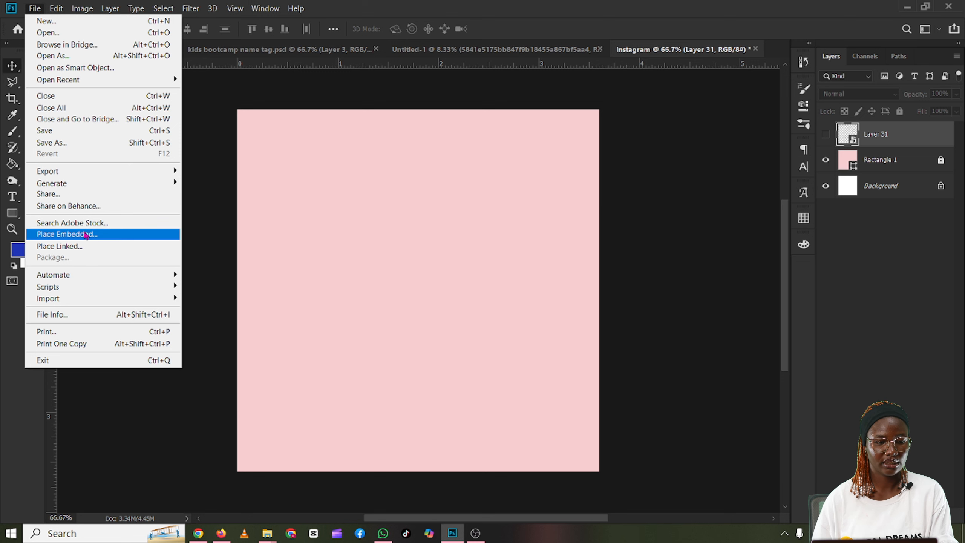
{"action": "left_click", "coordinate": [87, 234]}
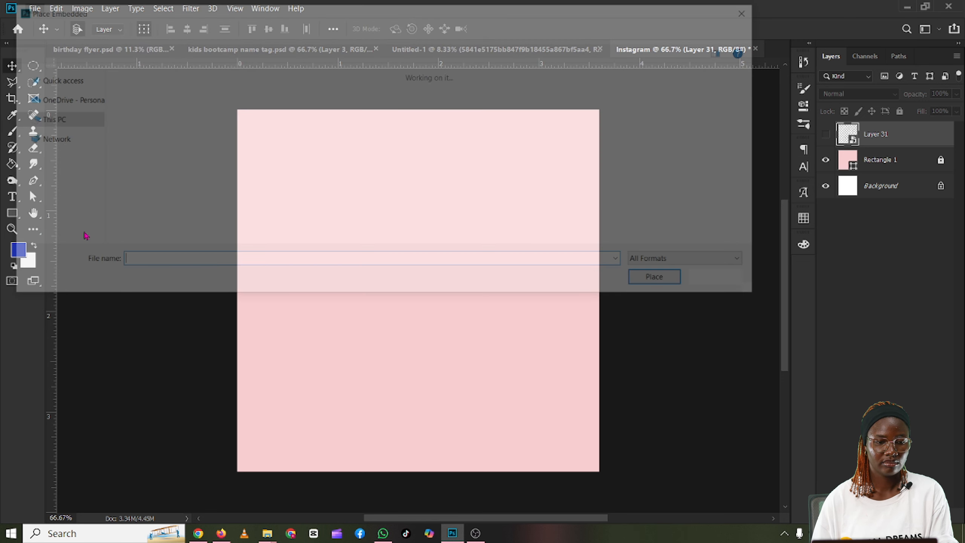
{"action": "scroll", "coordinate": [229, 178], "scroll_direction": "down", "scroll_amount": 6}
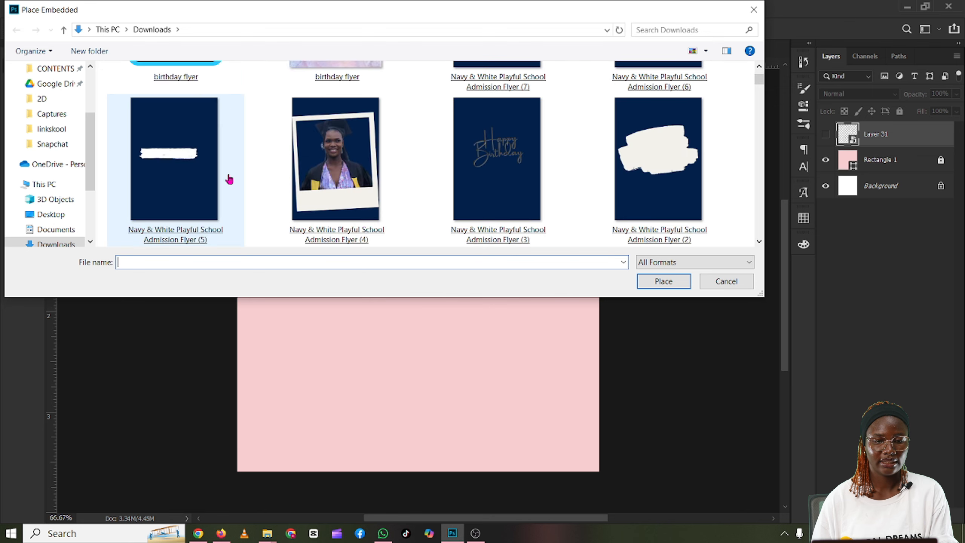
{"action": "scroll", "coordinate": [230, 178], "scroll_direction": "down", "scroll_amount": 3}
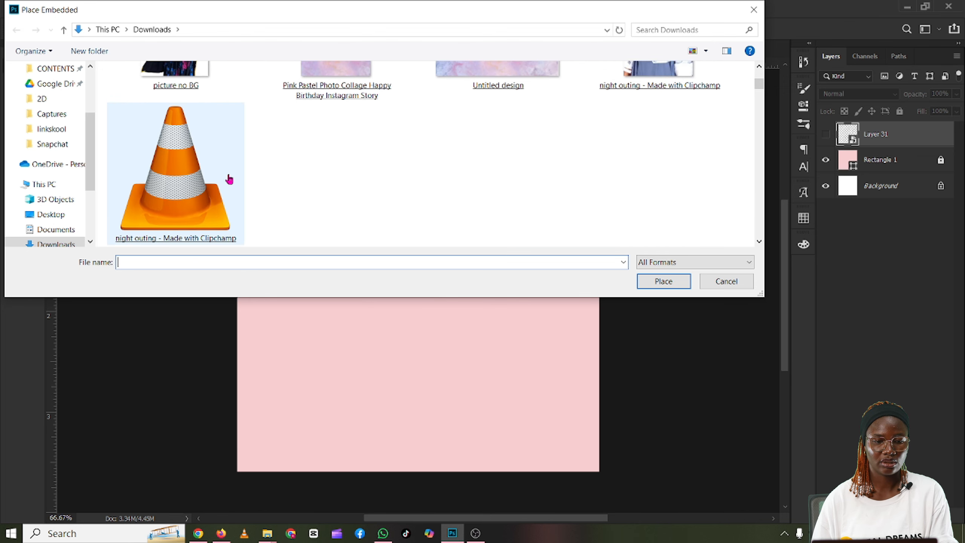
{"action": "scroll", "coordinate": [230, 179], "scroll_direction": "down", "scroll_amount": 6}
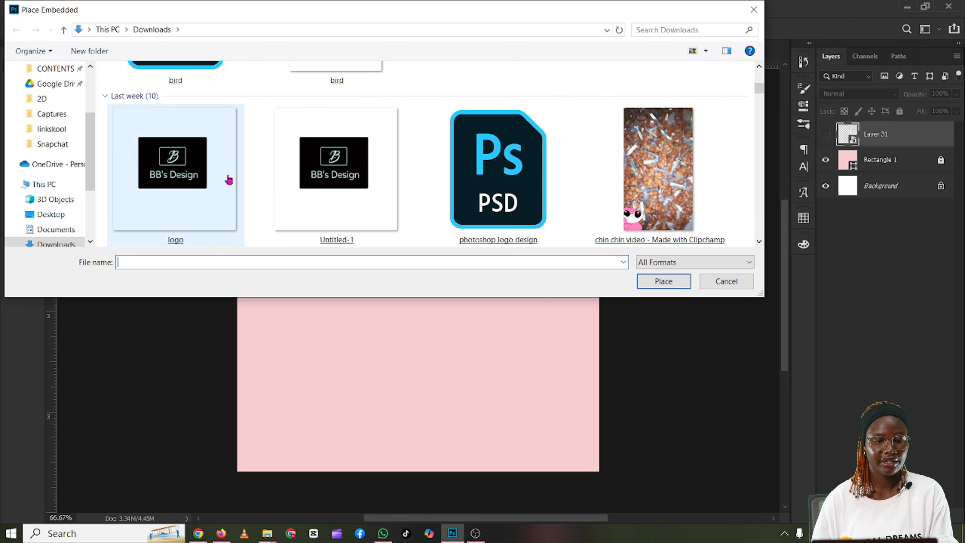
{"action": "scroll", "coordinate": [229, 178], "scroll_direction": "down", "scroll_amount": 5}
{"action": "scroll", "coordinate": [229, 179], "scroll_direction": "up", "scroll_amount": 2}
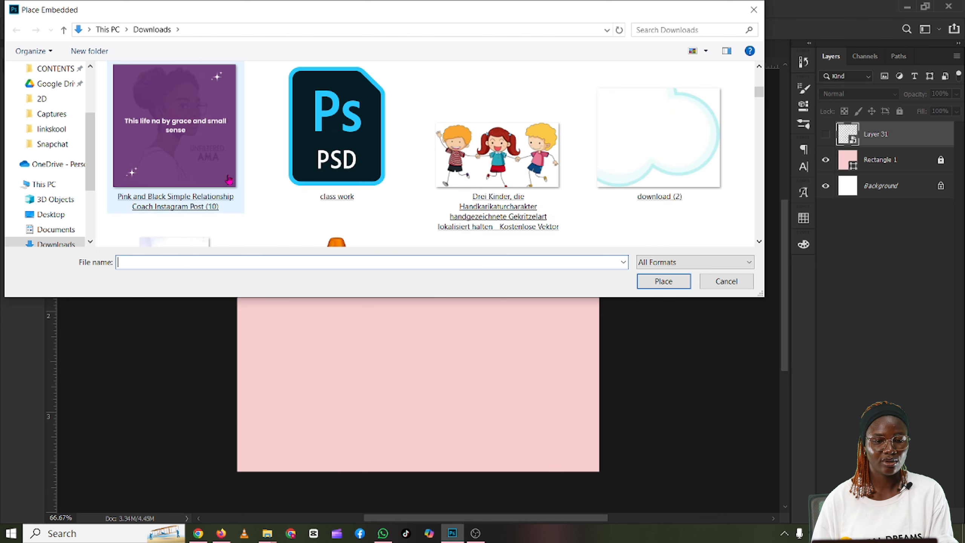
{"action": "scroll", "coordinate": [229, 179], "scroll_direction": "down", "scroll_amount": 6}
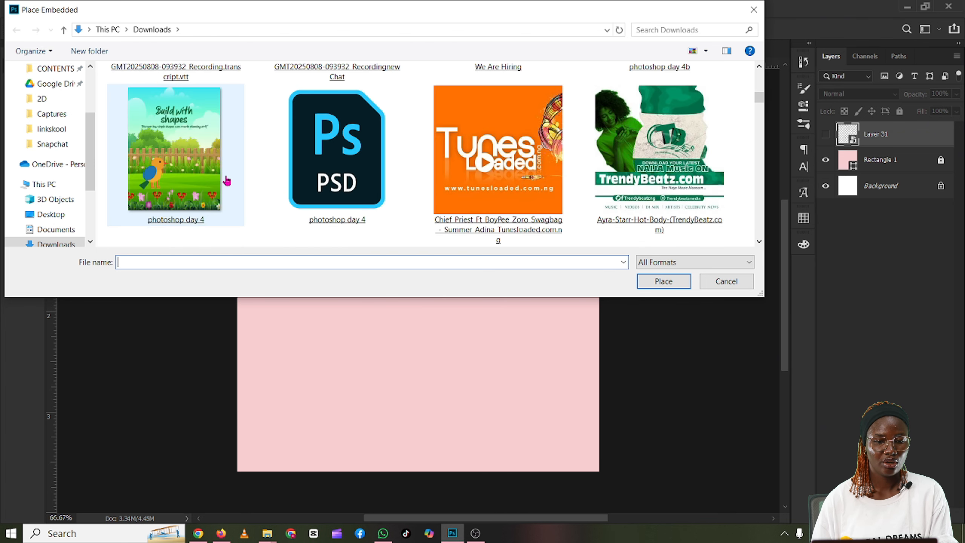
{"action": "scroll", "coordinate": [227, 181], "scroll_direction": "up", "scroll_amount": 2}
{"action": "scroll", "coordinate": [227, 181], "scroll_direction": "down", "scroll_amount": 5}
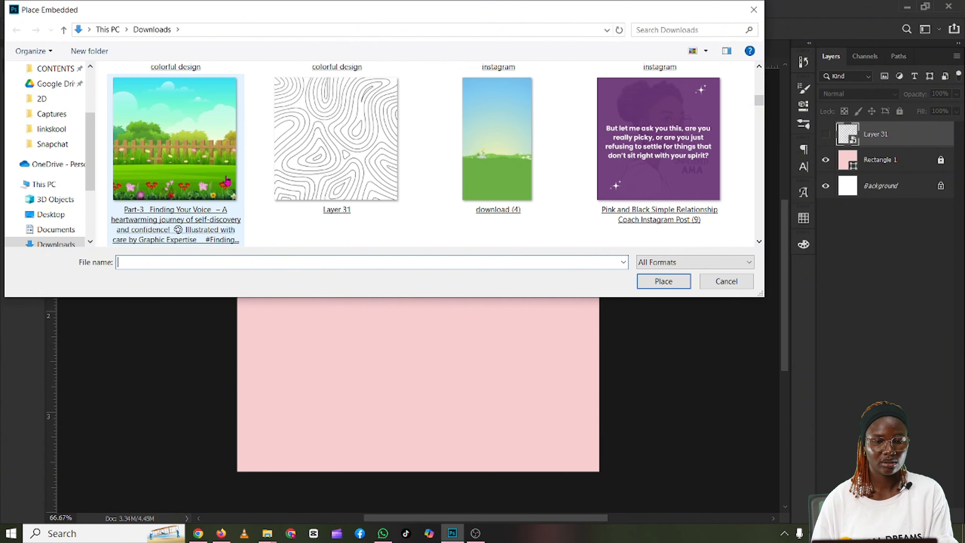
{"action": "double_click", "coordinate": [330, 159]}
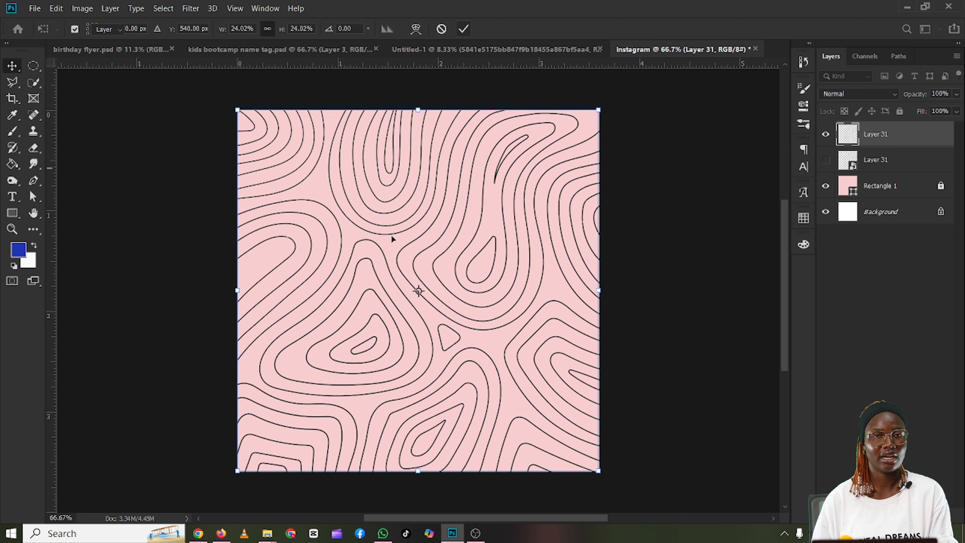
{"action": "key", "text": "Return"}
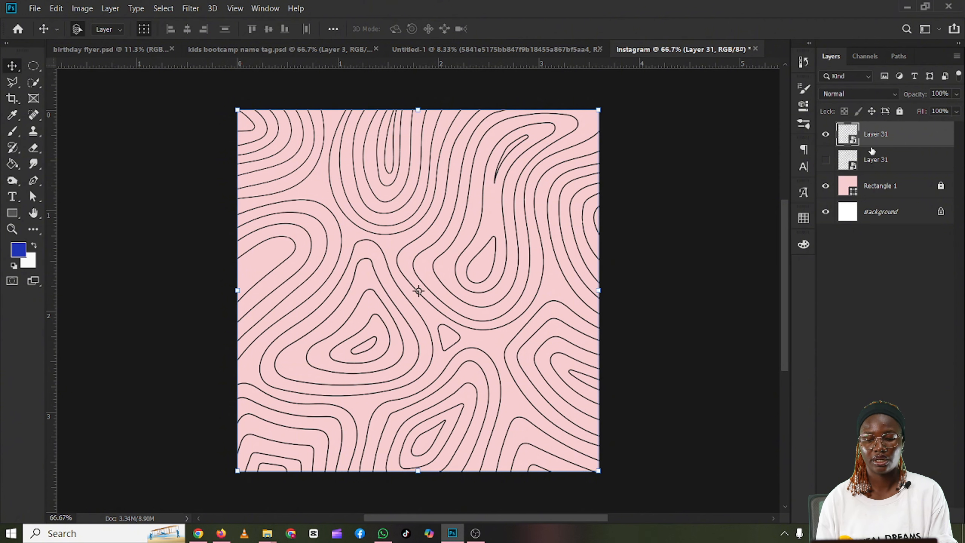
Step: Delete both Layer 31 pattern layers and undo the last deletion
{"action": "key", "text": "Delete"}
{"action": "key", "text": "Delete"}
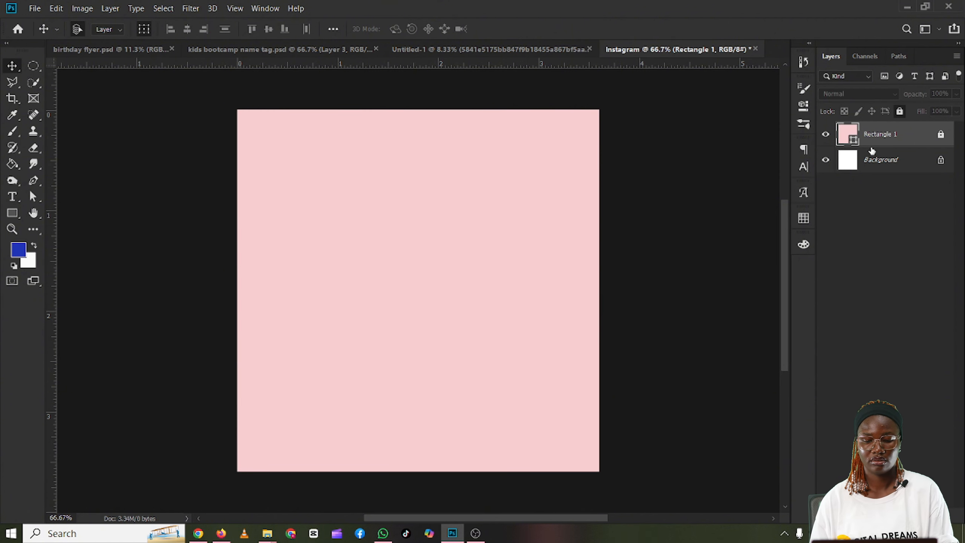
{"action": "key", "text": "ctrl+z"}
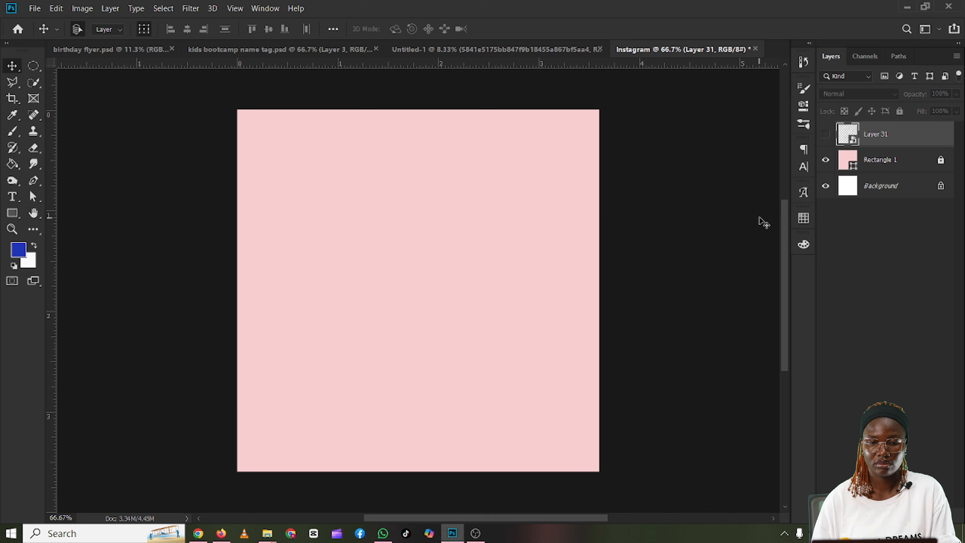
Step: Show the Layer 31 line pattern again and set its layer opacity to 4%
{"action": "left_click", "coordinate": [826, 134]}
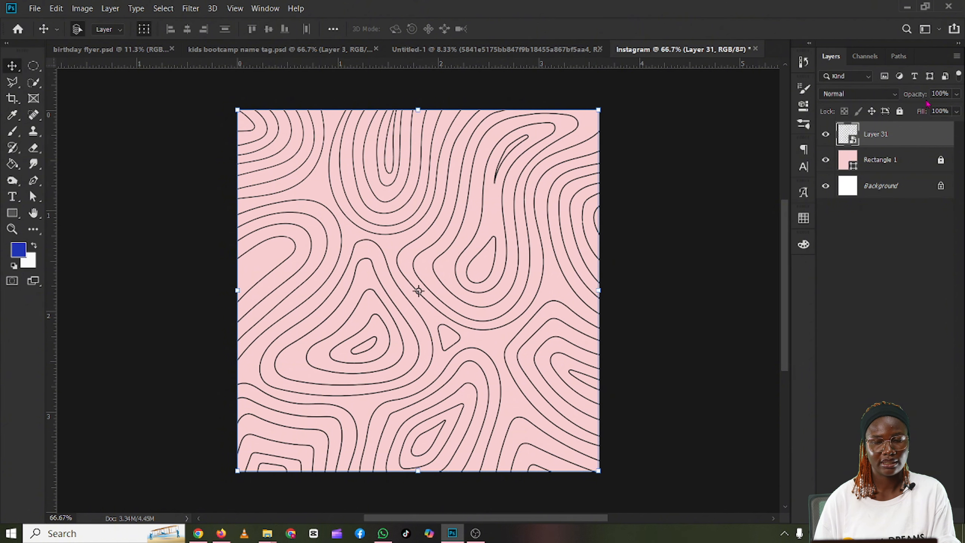
{"action": "left_click", "coordinate": [957, 96]}
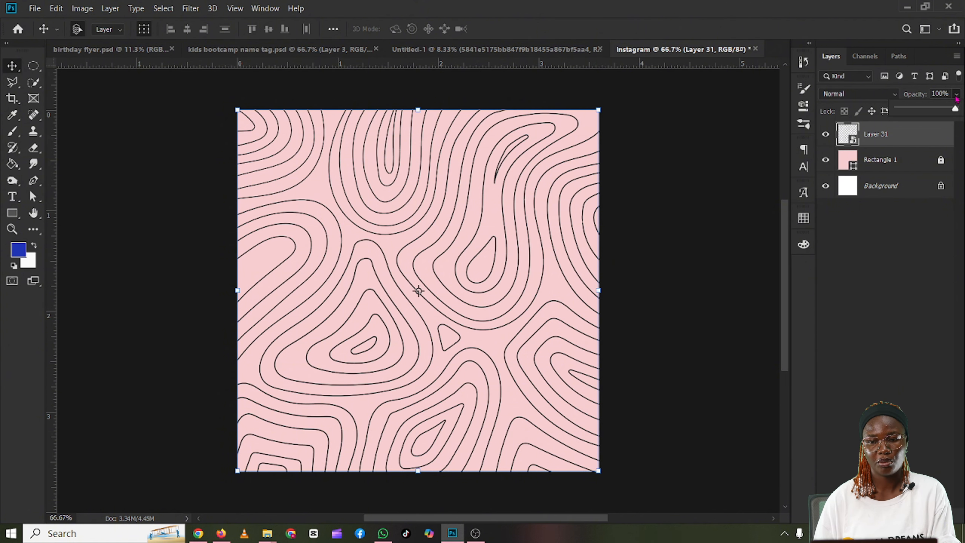
{"action": "left_click_drag", "start_coordinate": [956, 110], "coordinate": [918, 113]}
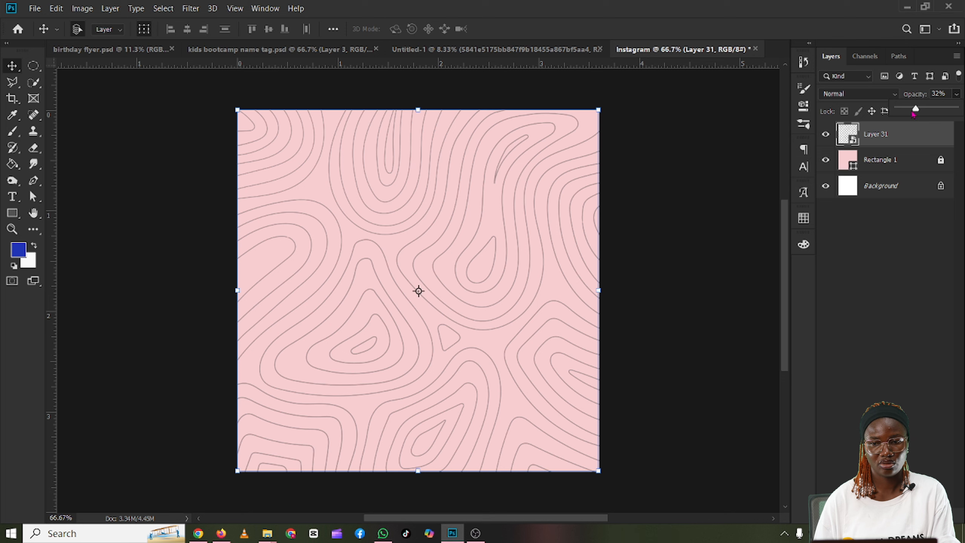
{"action": "left_click_drag", "start_coordinate": [915, 109], "coordinate": [903, 111]}
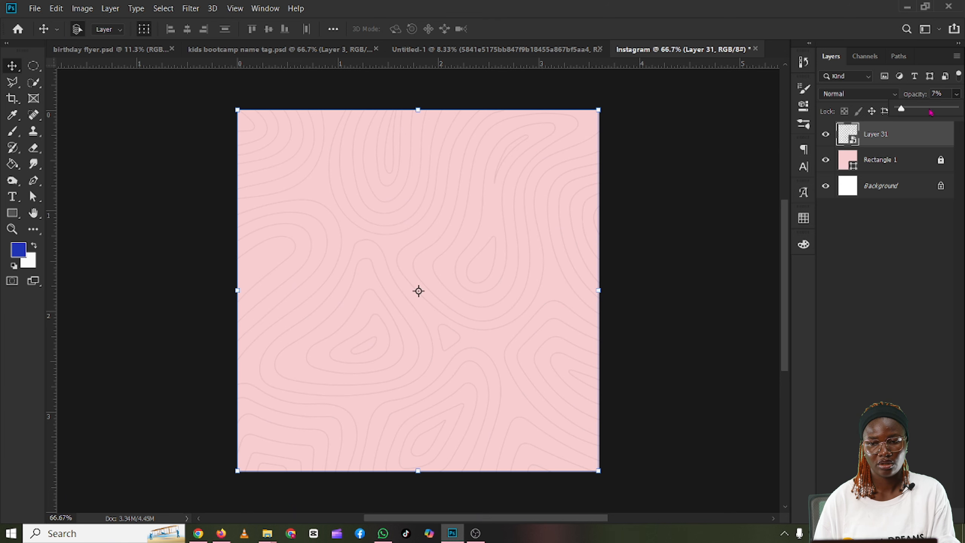
{"action": "left_click", "coordinate": [943, 92]}
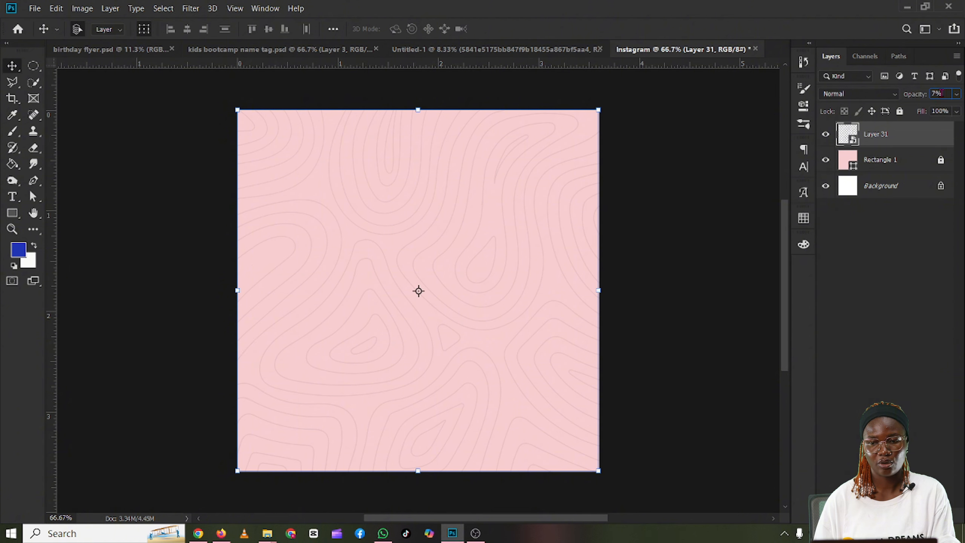
{"action": "double_click", "coordinate": [944, 93]}
{"action": "type", "text": "4"}
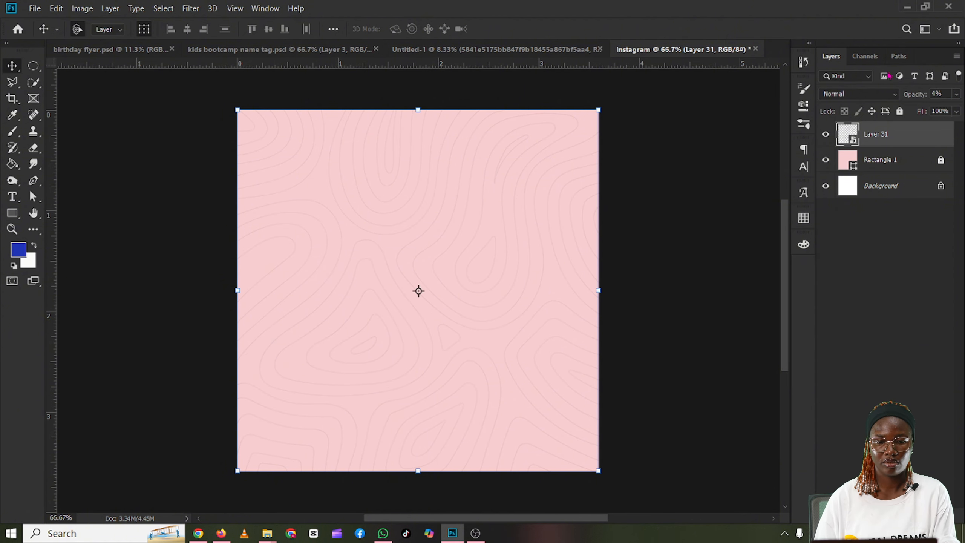
{"action": "left_click", "coordinate": [675, 193]}
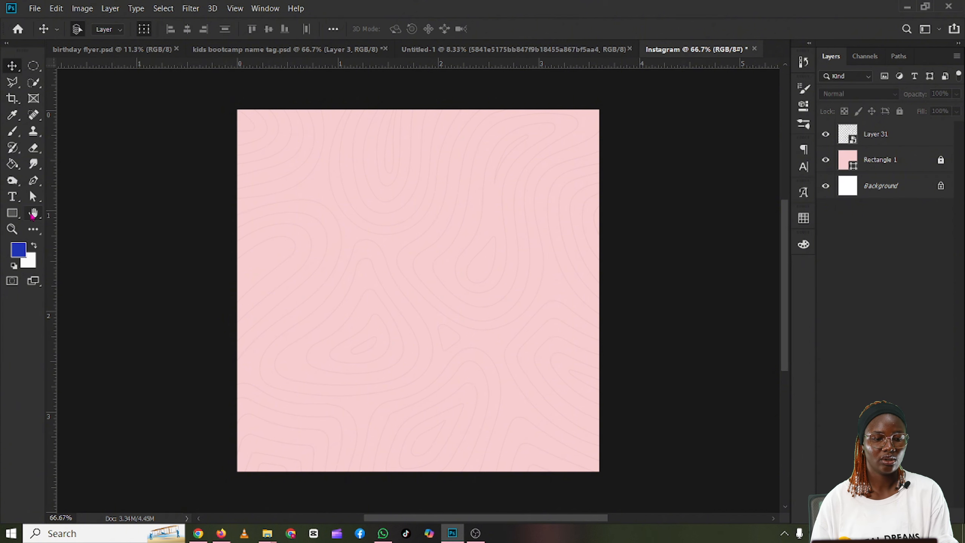
Step: Draw a circle about 543 px wide near the canvas centre with the Ellipse Tool and open its fill colour options
{"action": "left_click", "coordinate": [16, 216]}
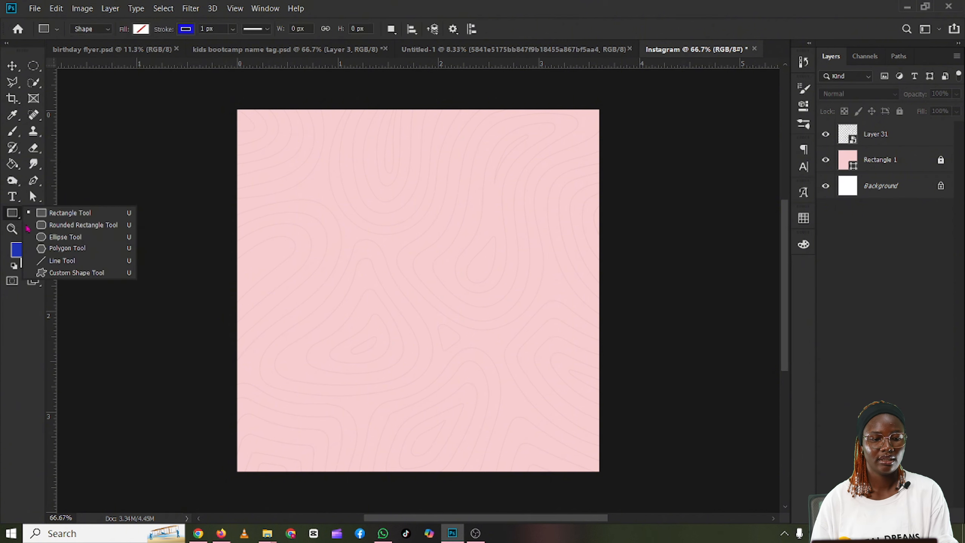
{"action": "left_click", "coordinate": [80, 236]}
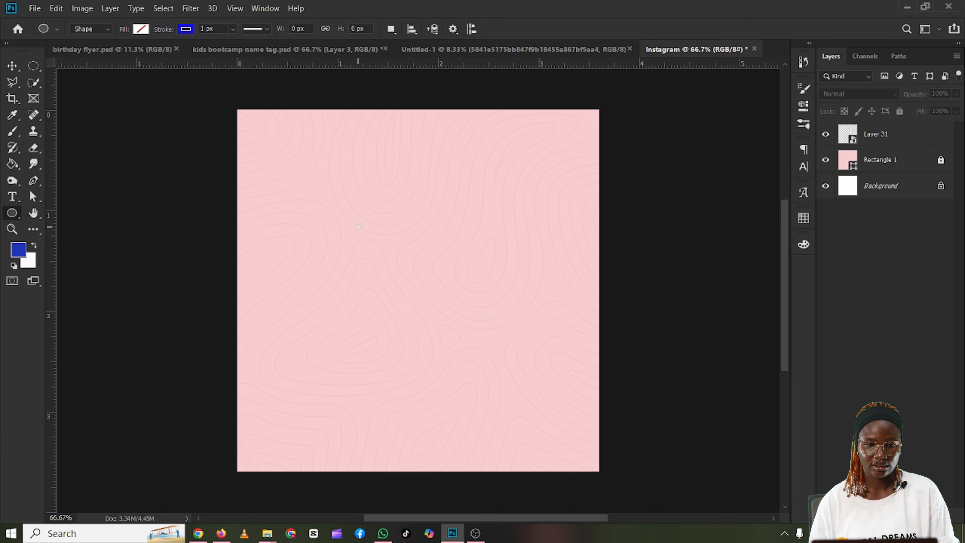
{"action": "mouse_move", "coordinate": [358, 227]}
{"action": "left_mouse_down"}
{"action": "mouse_move", "coordinate": [503, 334]}
{"action": "mouse_move", "coordinate": [654, 398]}
{"action": "mouse_move", "coordinate": [588, 360]}
{"action": "mouse_move", "coordinate": [388, 323]}
{"action": "mouse_move", "coordinate": [502, 356]}
{"action": "mouse_move", "coordinate": [515, 370]}
{"action": "mouse_move", "coordinate": [444, 283]}
{"action": "mouse_move", "coordinate": [490, 373]}
{"action": "mouse_move", "coordinate": [483, 330]}
{"action": "mouse_move", "coordinate": [490, 355]}
{"action": "mouse_move", "coordinate": [585, 406]}
{"action": "left_mouse_up"}
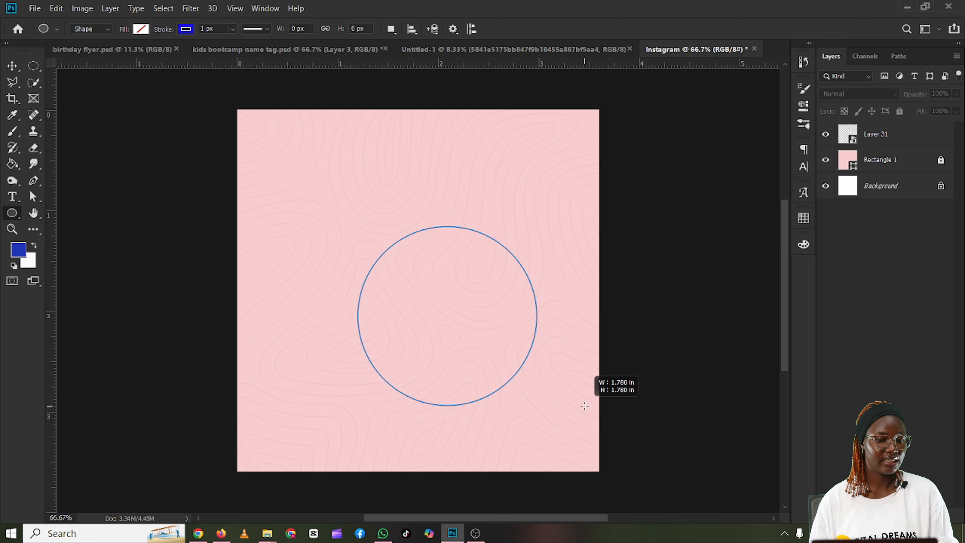
{"action": "left_click_drag", "start_coordinate": [585, 406], "coordinate": [595, 409]}
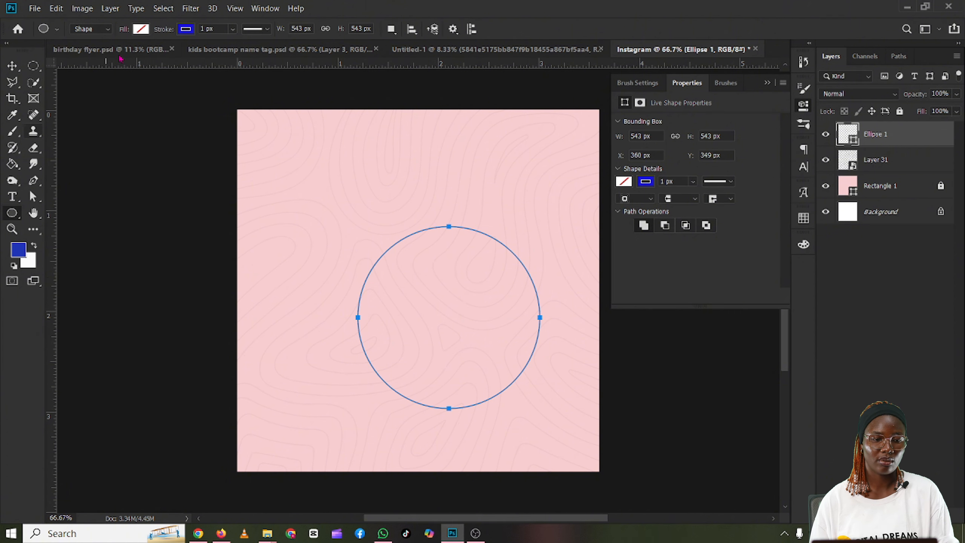
{"action": "left_click", "coordinate": [139, 30]}
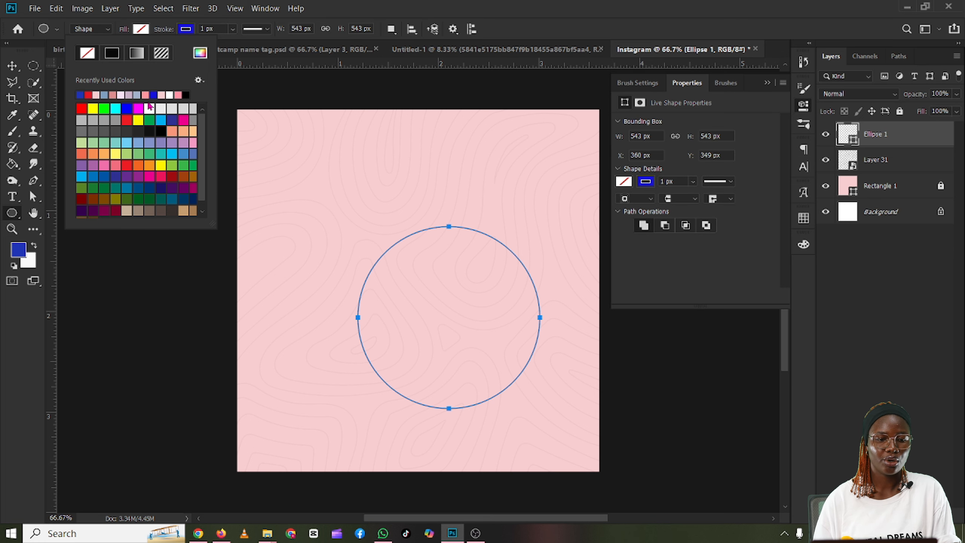
{"action": "left_click", "coordinate": [201, 53]}
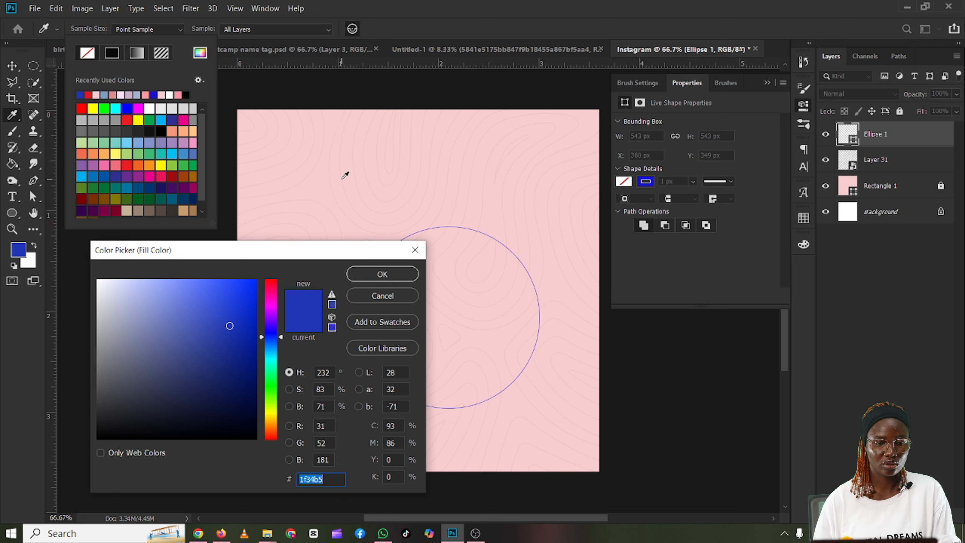
{"action": "left_click", "coordinate": [345, 175]}
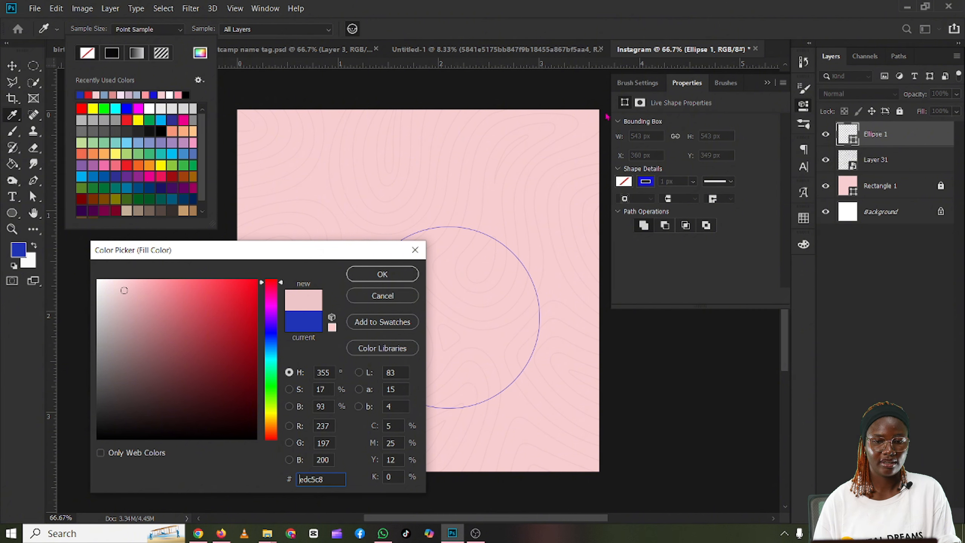
{"action": "left_click", "coordinate": [553, 77]}
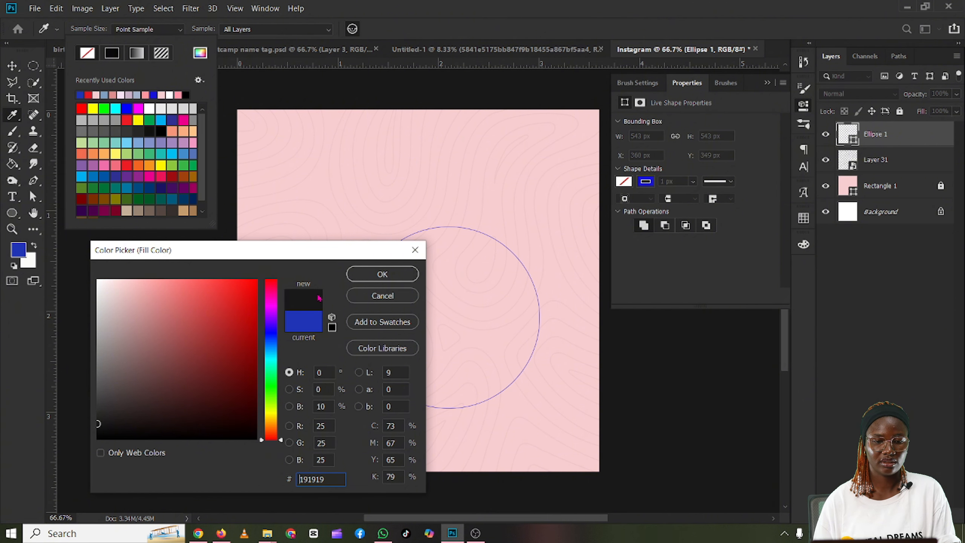
{"action": "left_click", "coordinate": [475, 225]}
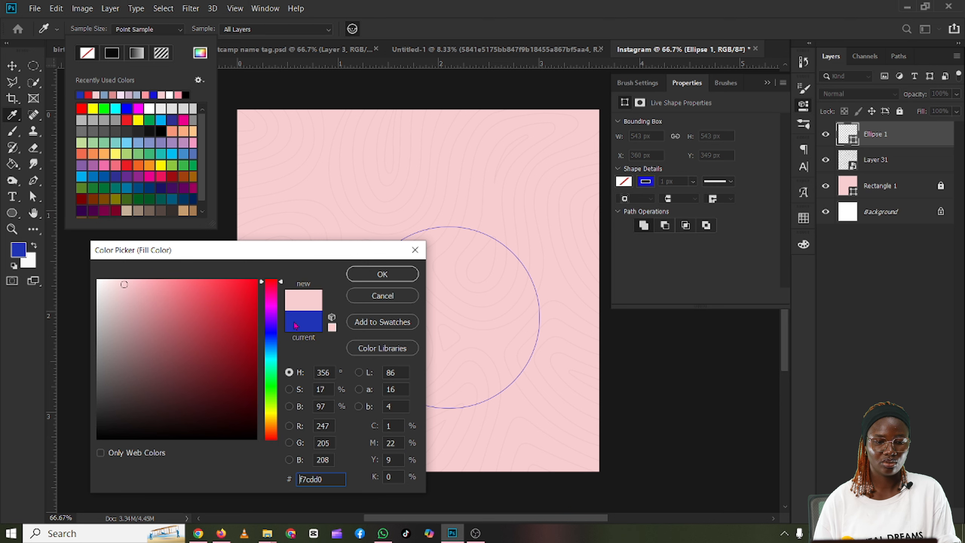
{"action": "left_click", "coordinate": [482, 227]}
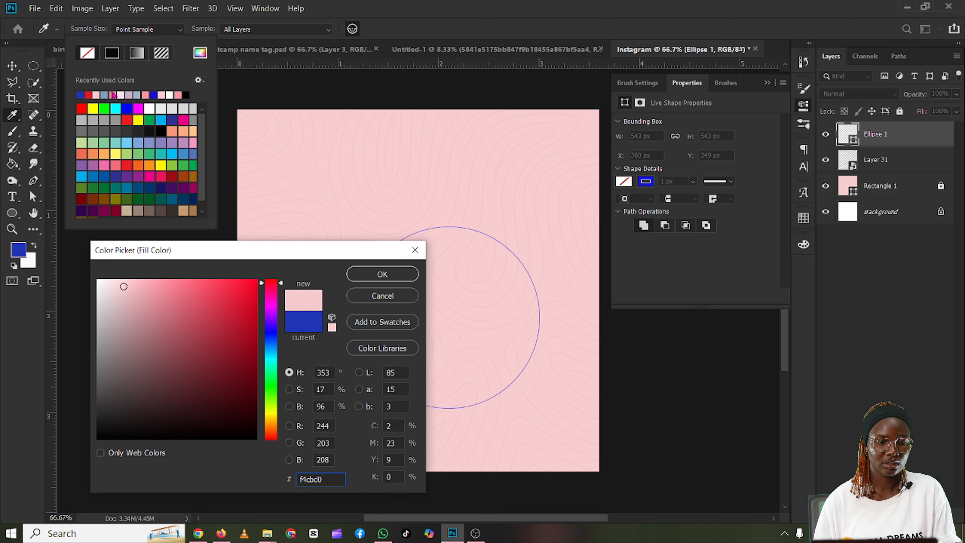
{"action": "key", "text": "ctrl+a"}
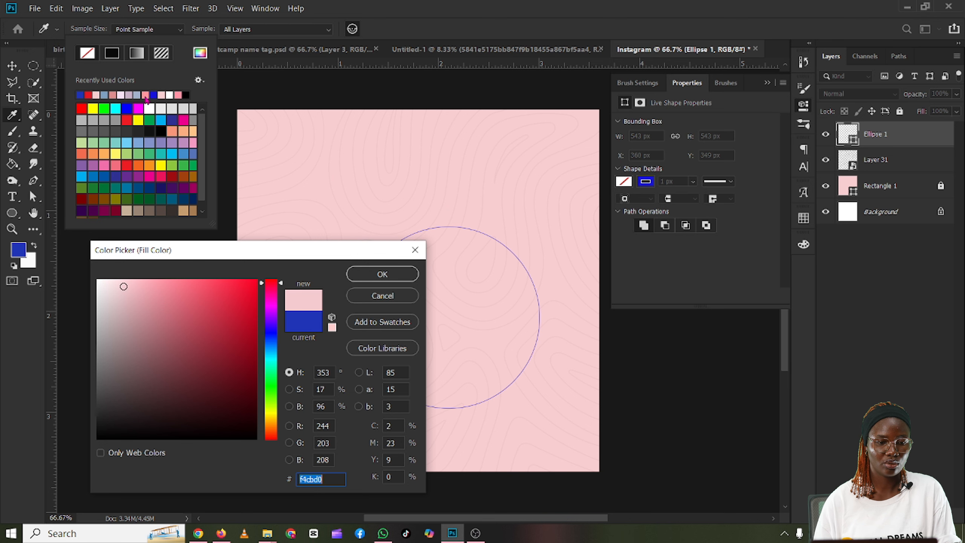
{"action": "left_click", "coordinate": [383, 296]}
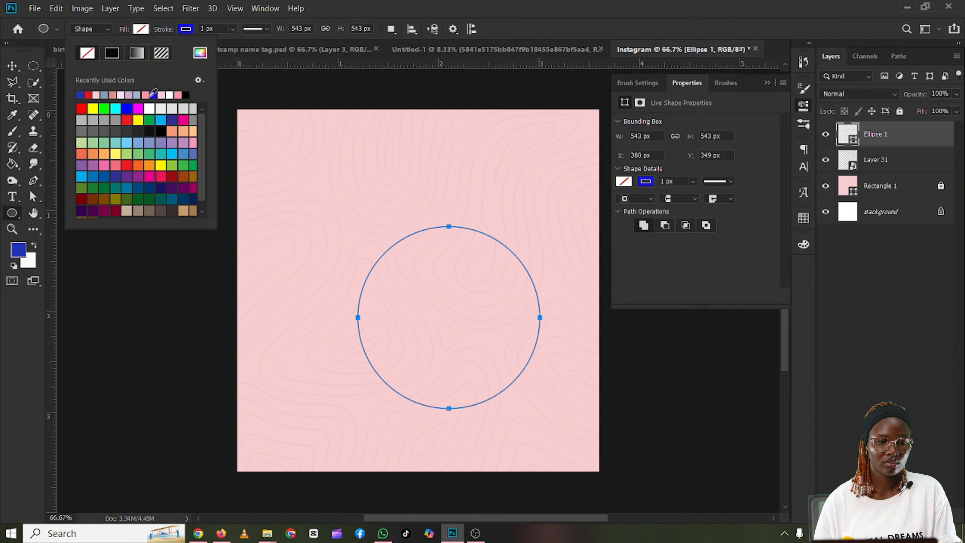
Step: Fill the circle with the bright salmon pink from the recently used colours, trying a duskier pink for comparison
{"action": "left_click", "coordinate": [148, 94]}
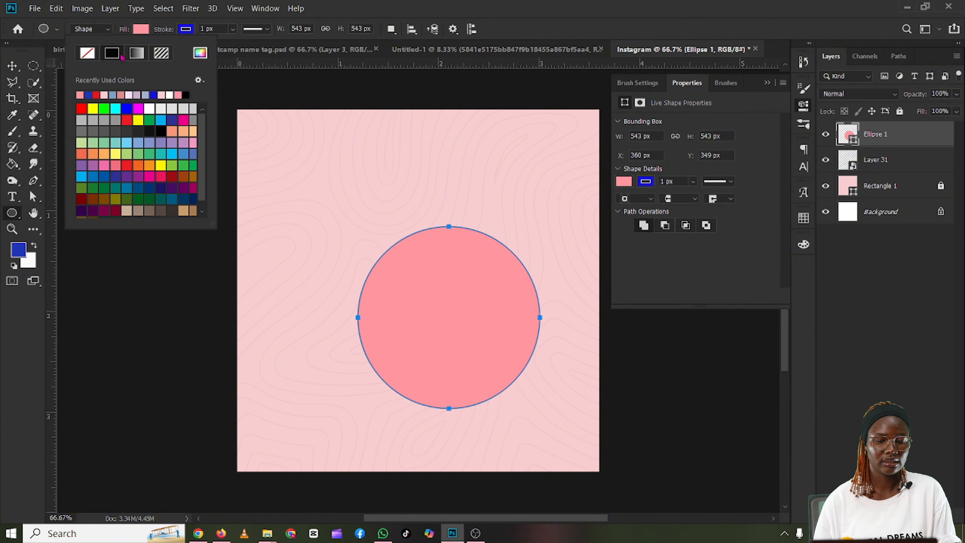
{"action": "left_click", "coordinate": [121, 94]}
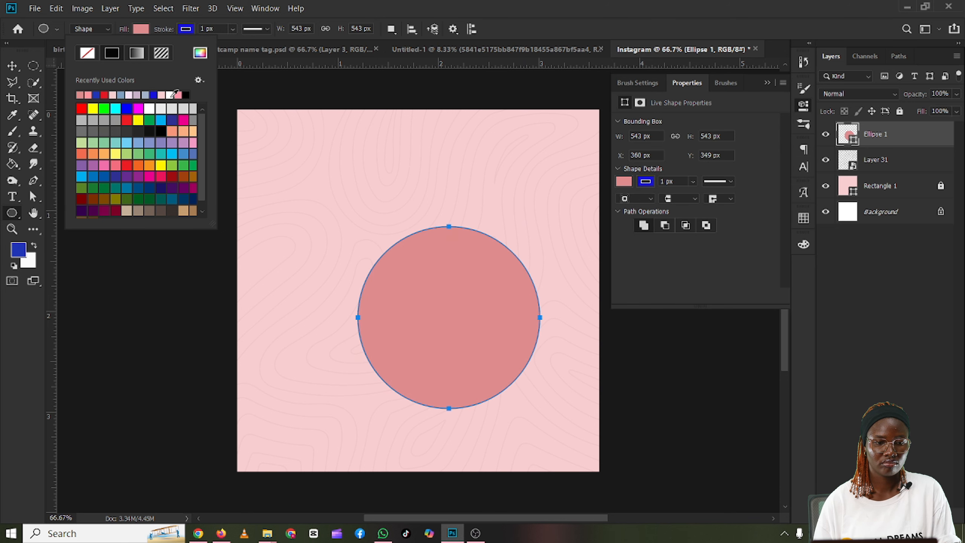
{"action": "left_click", "coordinate": [91, 93]}
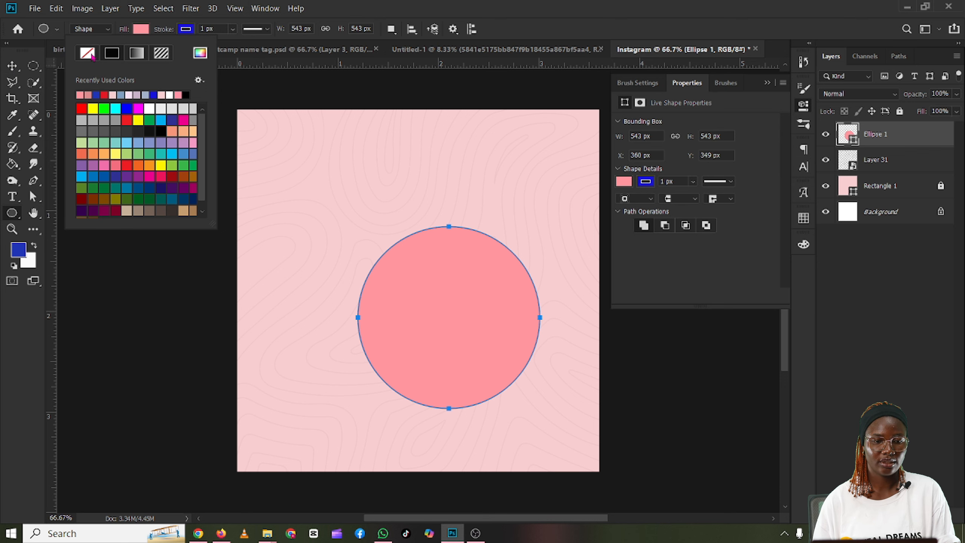
Step: Set the circle's stroke to no colour
{"action": "left_click", "coordinate": [182, 32]}
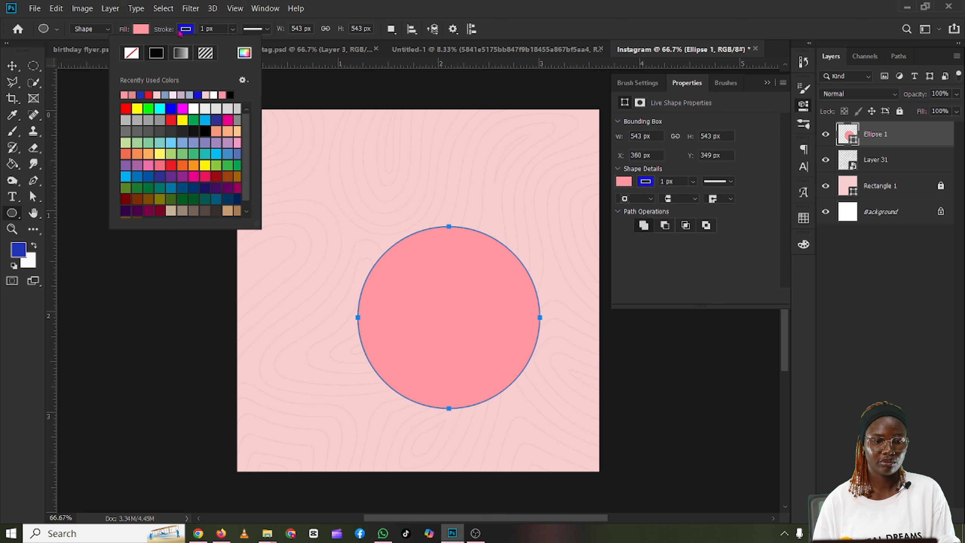
{"action": "left_click", "coordinate": [131, 54]}
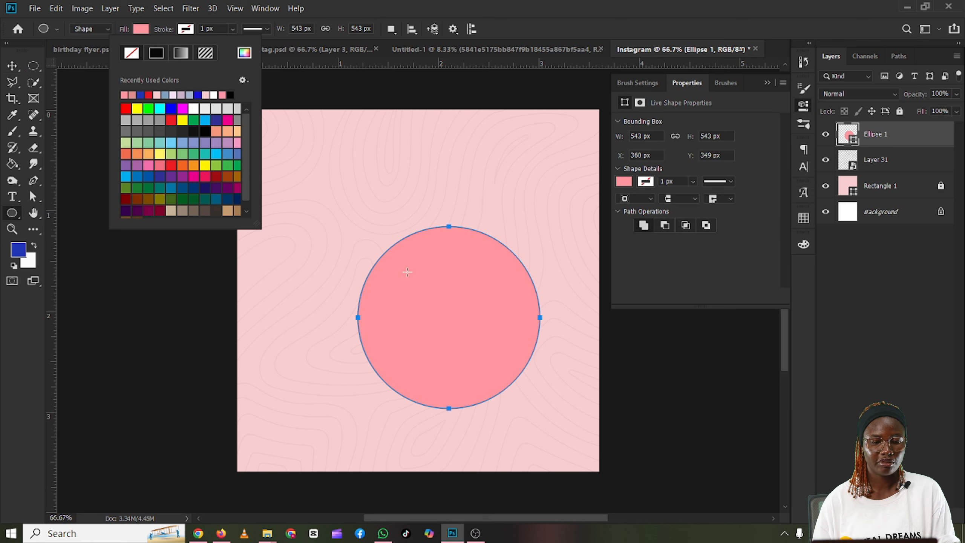
{"action": "left_click", "coordinate": [182, 31]}
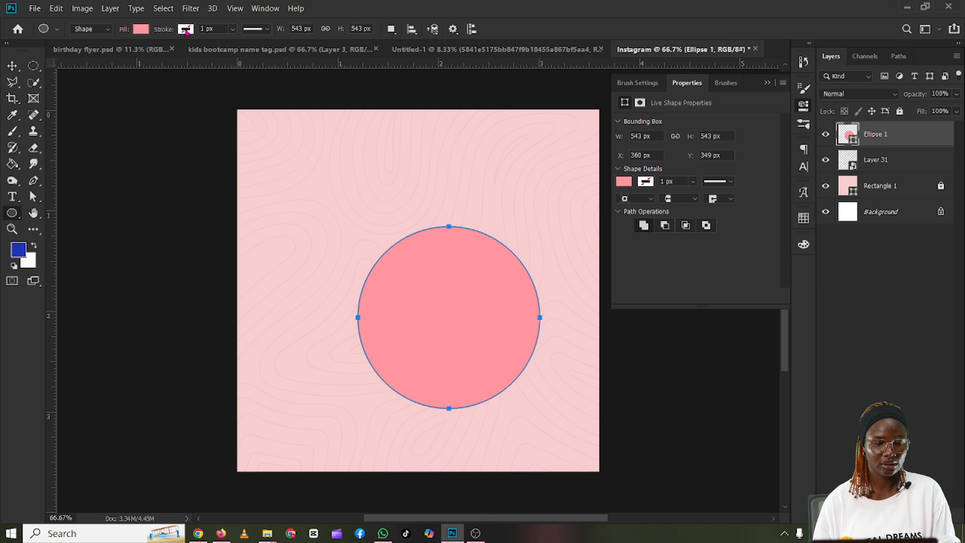
Step: Give the circle a 29.24 px stroke in the same salmon pink as its fill
{"action": "left_click", "coordinate": [186, 32]}
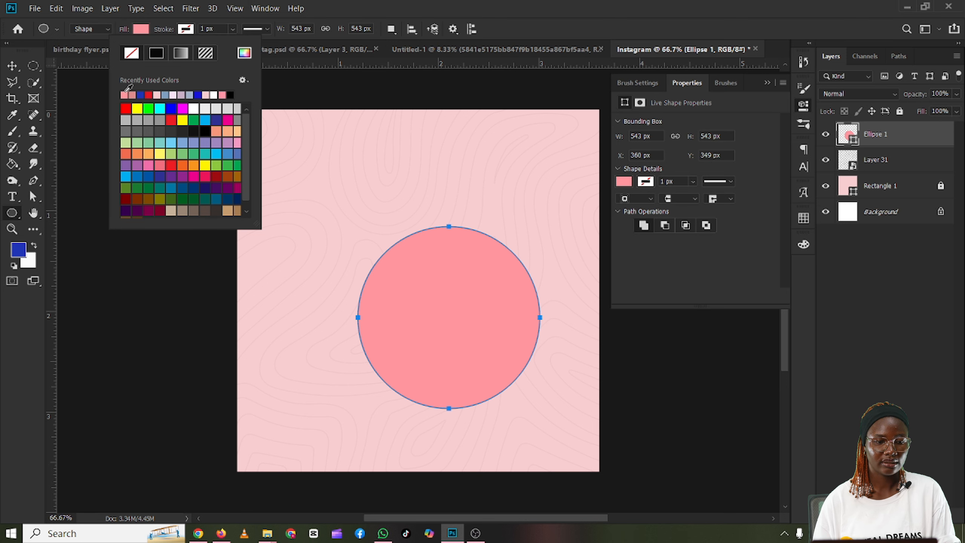
{"action": "left_click", "coordinate": [125, 94]}
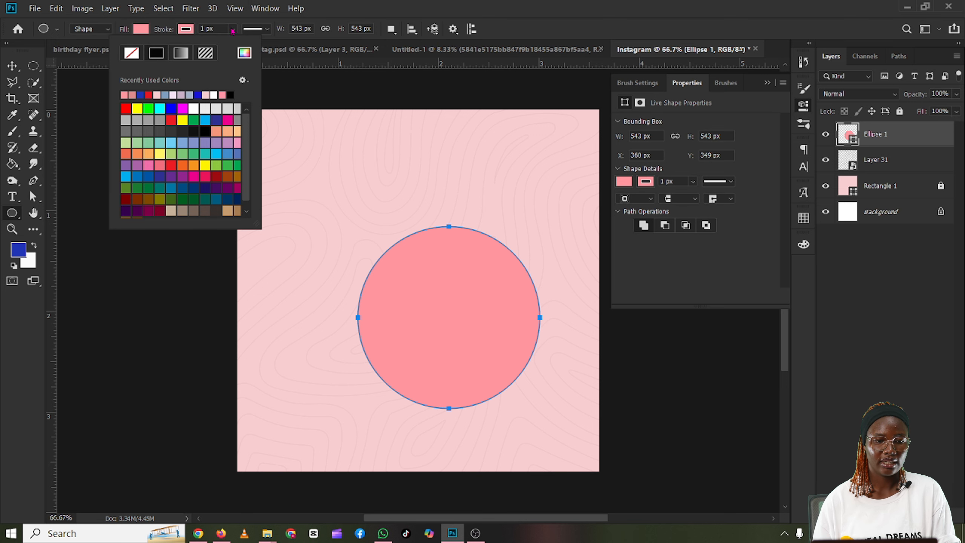
{"action": "left_click", "coordinate": [233, 31]}
{"action": "left_click_drag", "start_coordinate": [236, 45], "coordinate": [243, 45]}
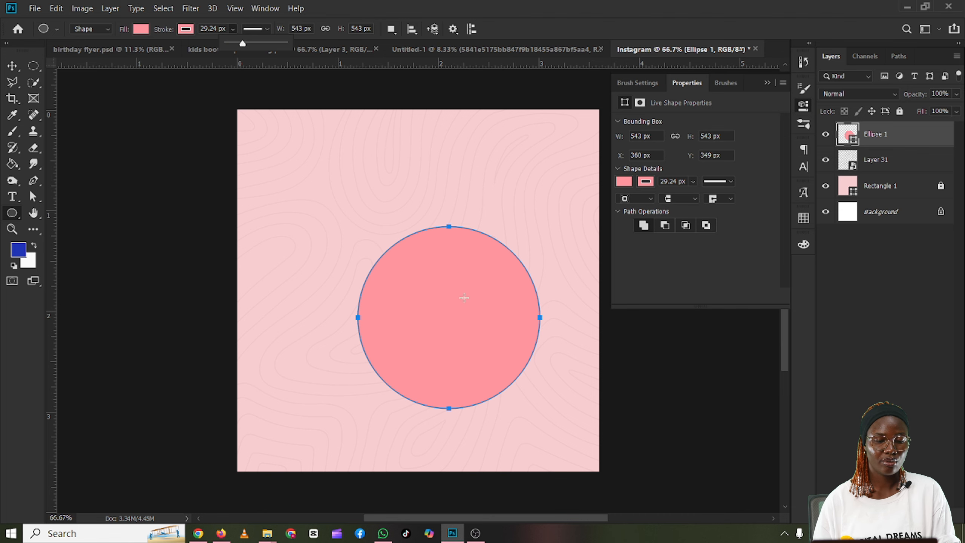
Step: Enlarge the pink circle to about 630 x 618 px, centre it horizontally on the canvas at X 540 px, Y 538 px, and keep it selected
{"action": "left_click", "coordinate": [11, 66]}
{"action": "left_click_drag", "start_coordinate": [464, 285], "coordinate": [425, 250]}
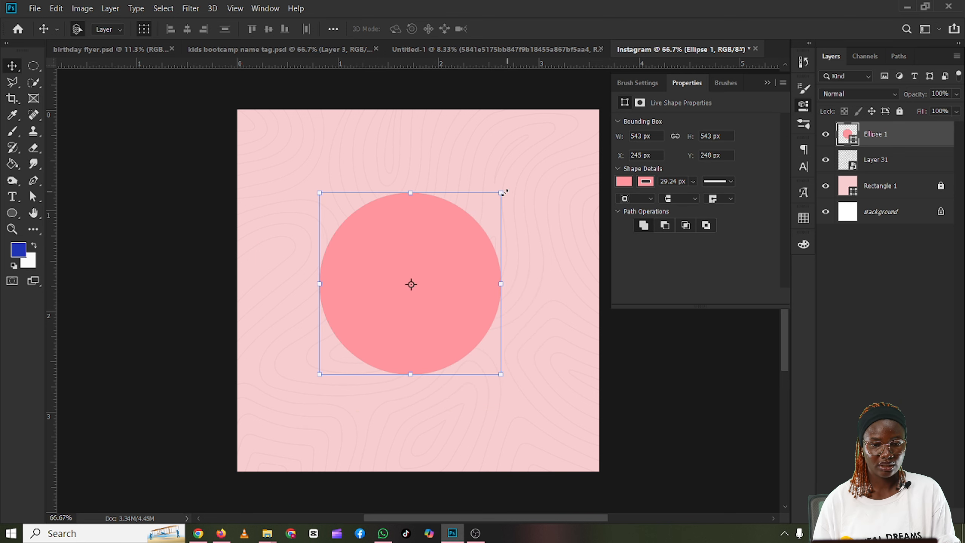
{"action": "left_click_drag", "start_coordinate": [506, 193], "coordinate": [520, 181]}
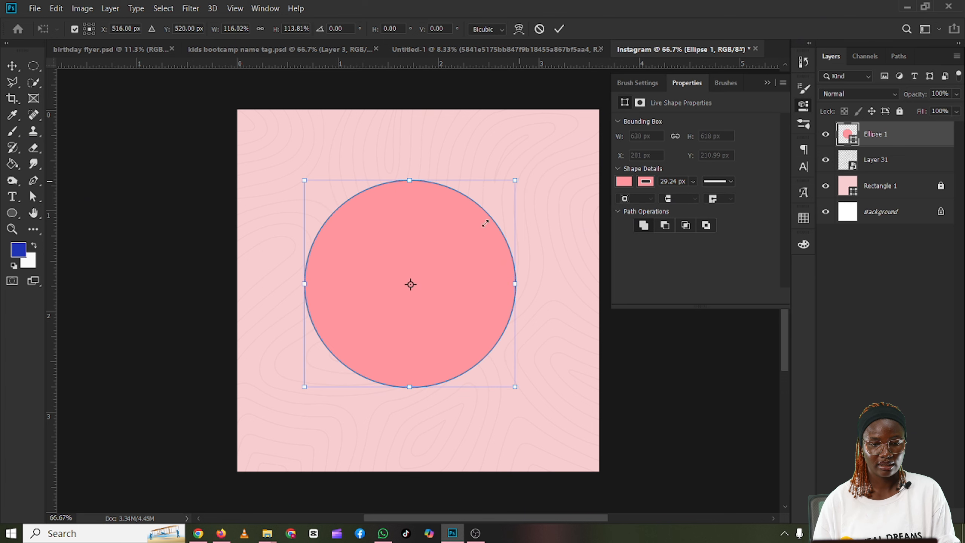
{"action": "mouse_move", "coordinate": [438, 223]}
{"action": "left_mouse_down"}
{"action": "mouse_move", "coordinate": [462, 230]}
{"action": "mouse_move", "coordinate": [441, 230]}
{"action": "left_mouse_up"}
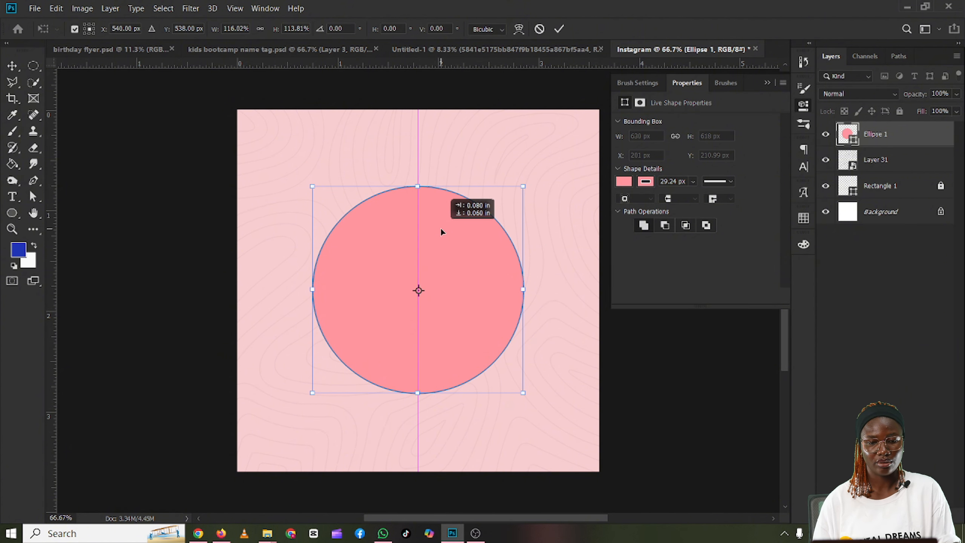
{"action": "left_click_drag", "start_coordinate": [440, 227], "coordinate": [440, 227]}
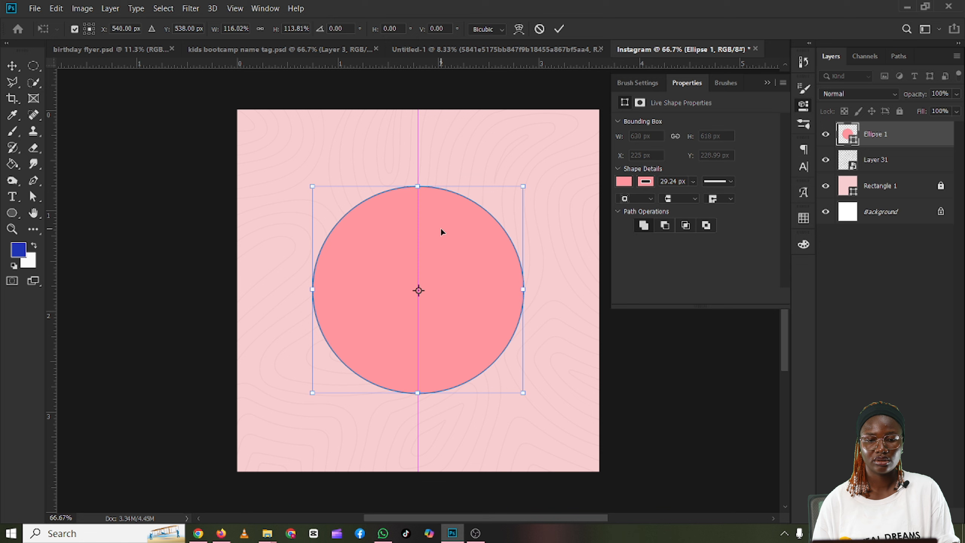
{"action": "left_click", "coordinate": [767, 82]}
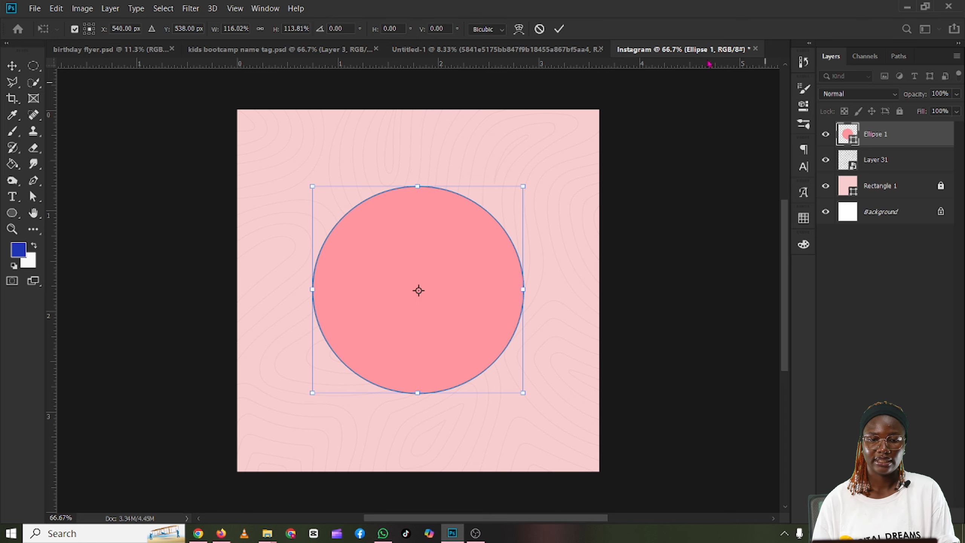
{"action": "left_click", "coordinate": [560, 30]}
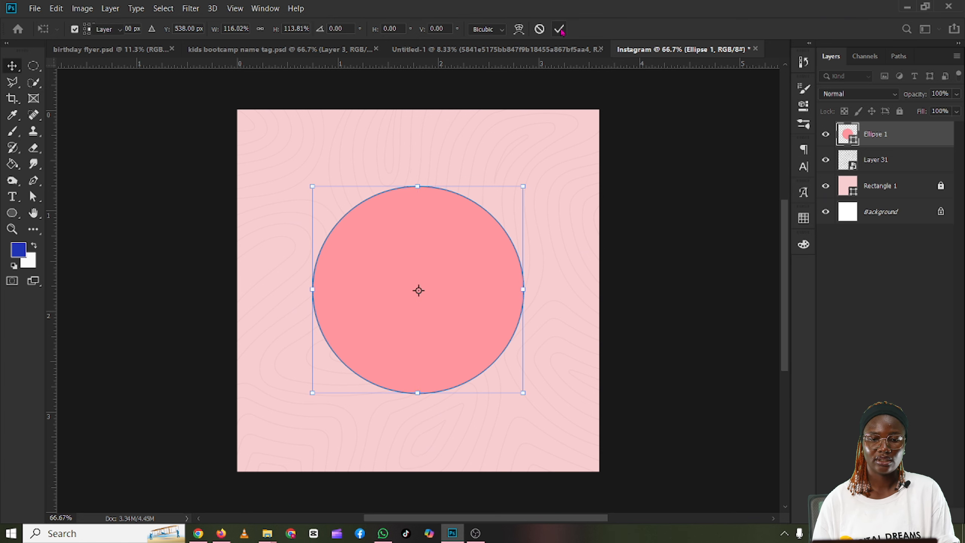
{"action": "left_click", "coordinate": [262, 177]}
{"action": "left_click", "coordinate": [424, 264]}
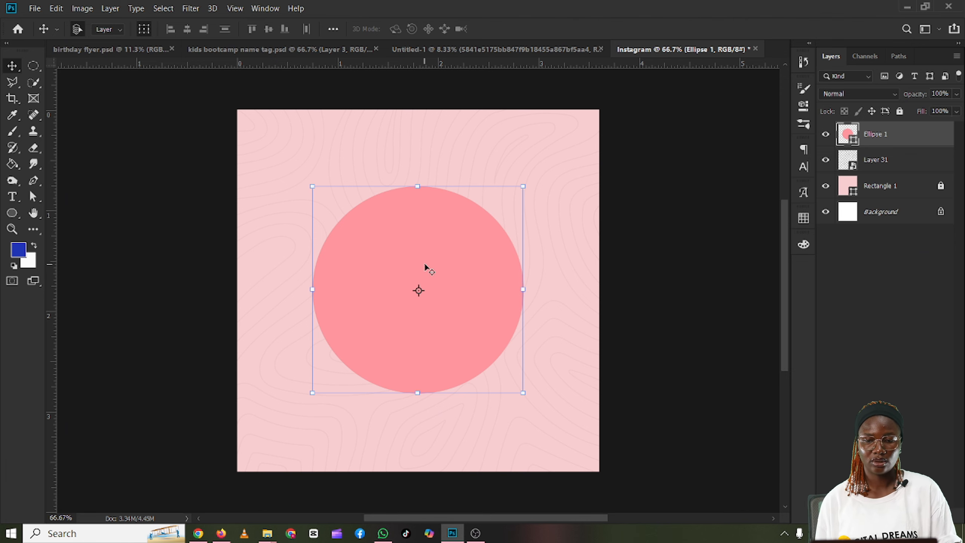
Step: Keep the circle layer selected, start placing an embedded image and browse to the Pictures folder
{"action": "left_click", "coordinate": [159, 157]}
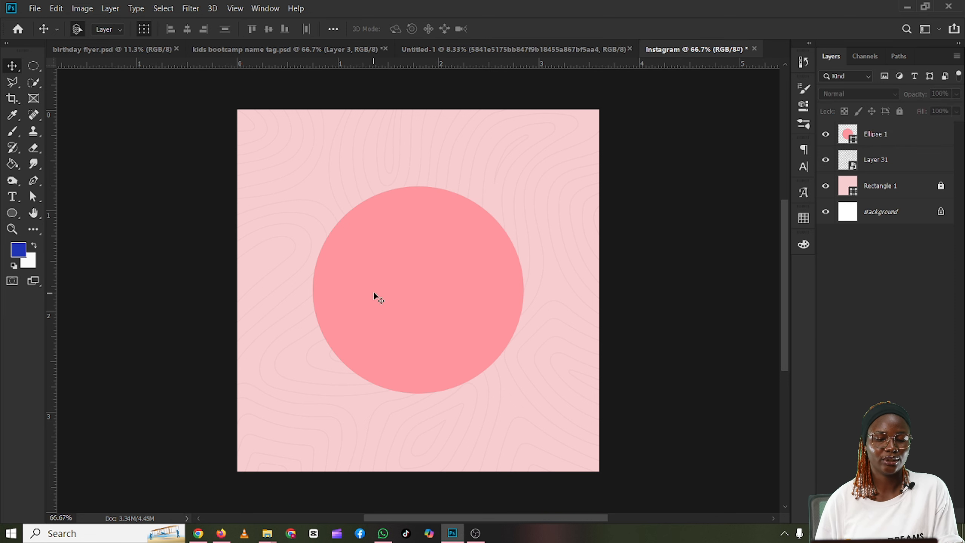
{"action": "left_click", "coordinate": [407, 285]}
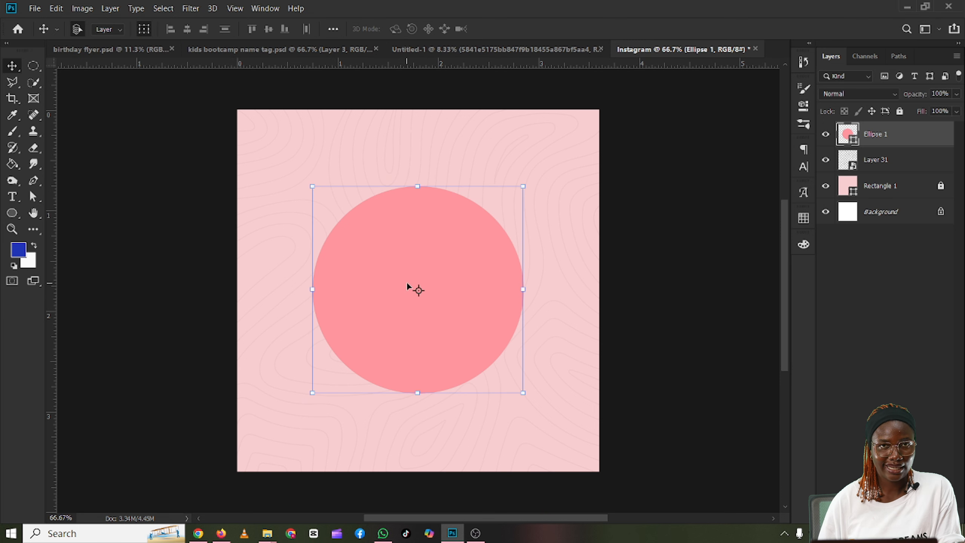
{"action": "left_click", "coordinate": [35, 8]}
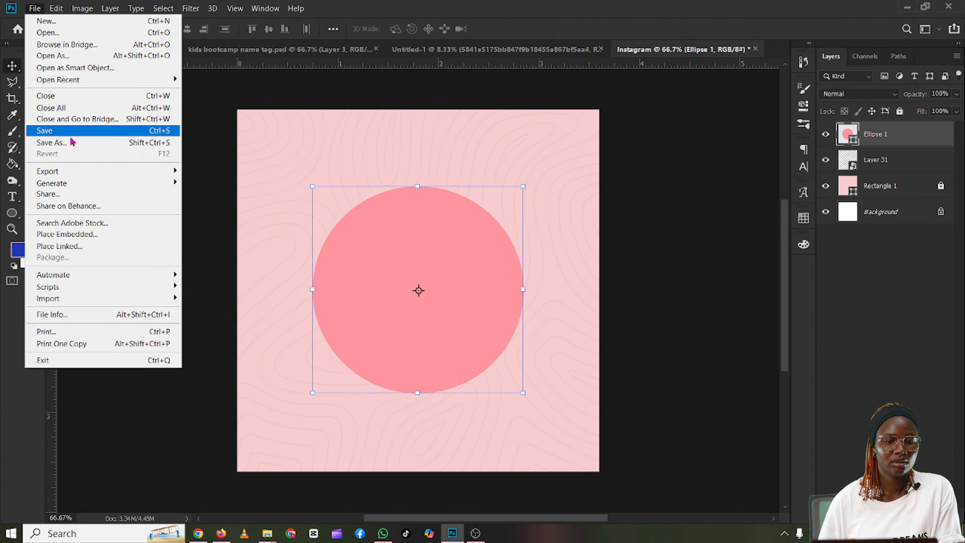
{"action": "mouse_move", "coordinate": [72, 175]}
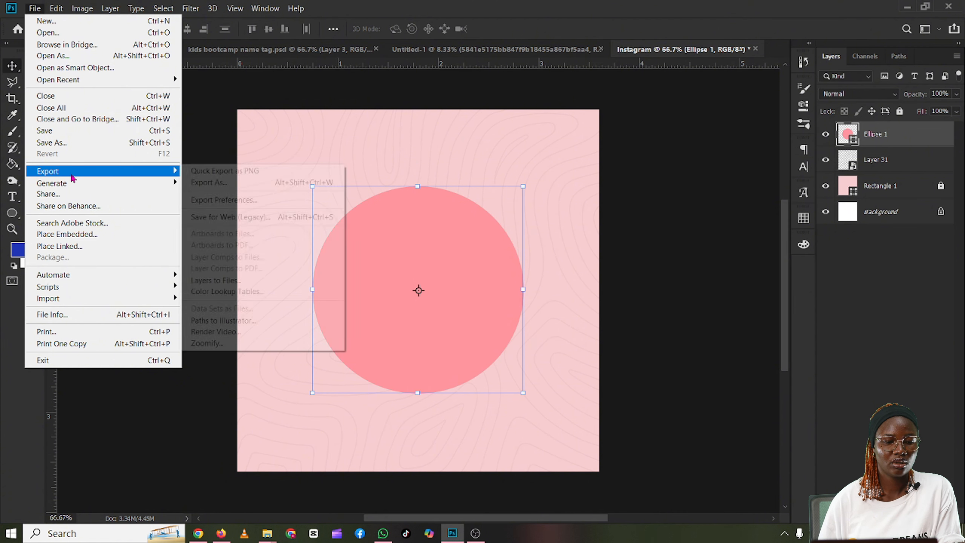
{"action": "left_click", "coordinate": [63, 239]}
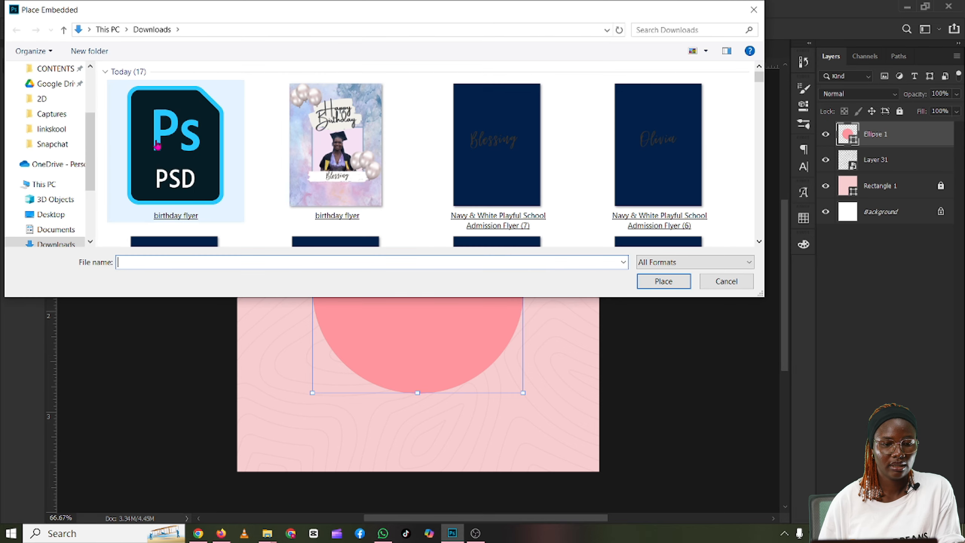
{"action": "scroll", "coordinate": [157, 144], "scroll_direction": "down", "scroll_amount": 2}
{"action": "scroll", "coordinate": [157, 144], "scroll_direction": "up", "scroll_amount": 2}
{"action": "scroll", "coordinate": [157, 145], "scroll_direction": "up", "scroll_amount": 1}
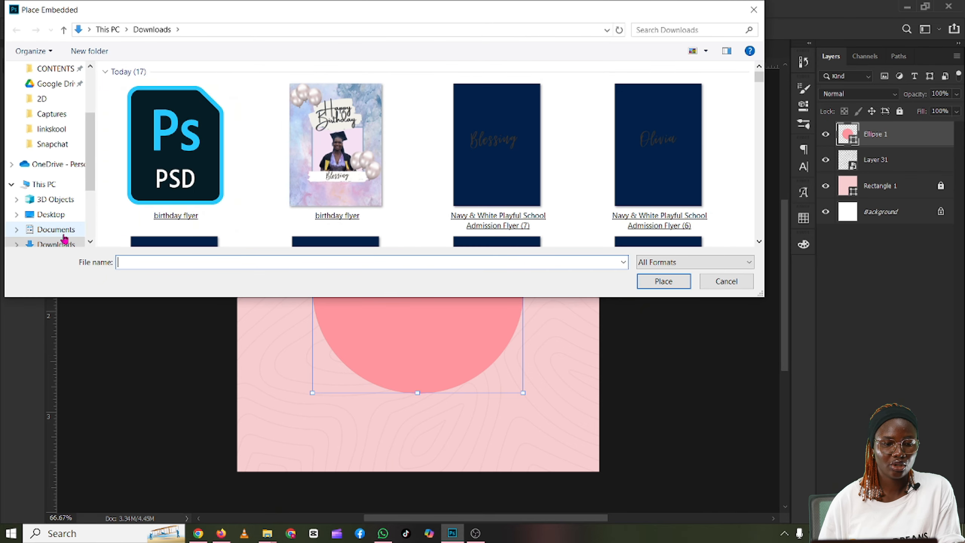
{"action": "scroll", "coordinate": [49, 95], "scroll_direction": "up", "scroll_amount": 2}
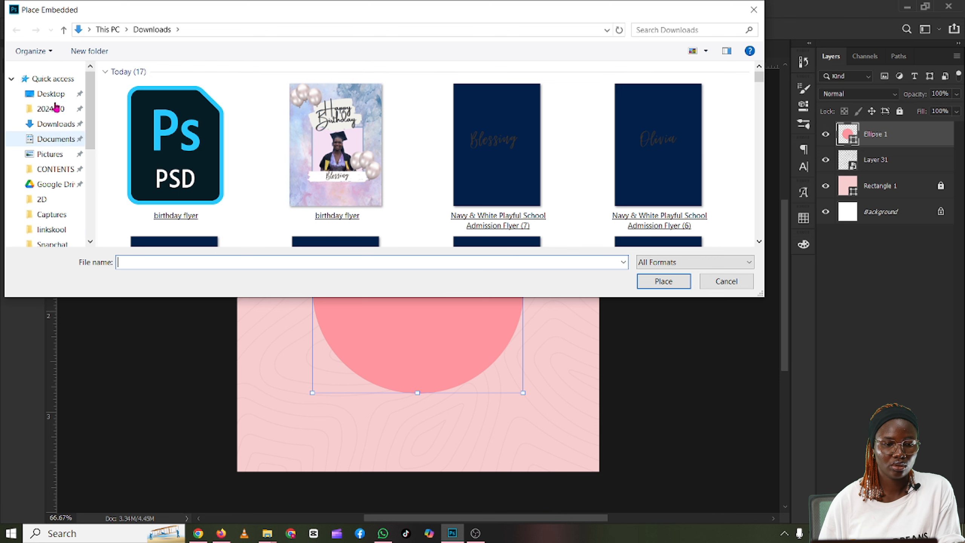
{"action": "left_click", "coordinate": [49, 155]}
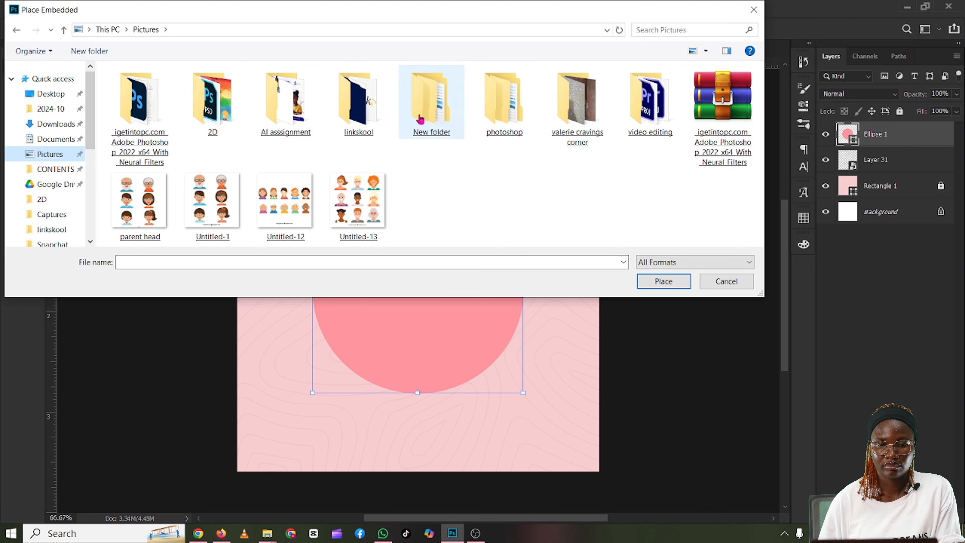
Step: Place the graduation photo from New folder > Saved Pictures above the circle at 24% scale
{"action": "double_click", "coordinate": [431, 102]}
{"action": "double_click", "coordinate": [431, 123]}
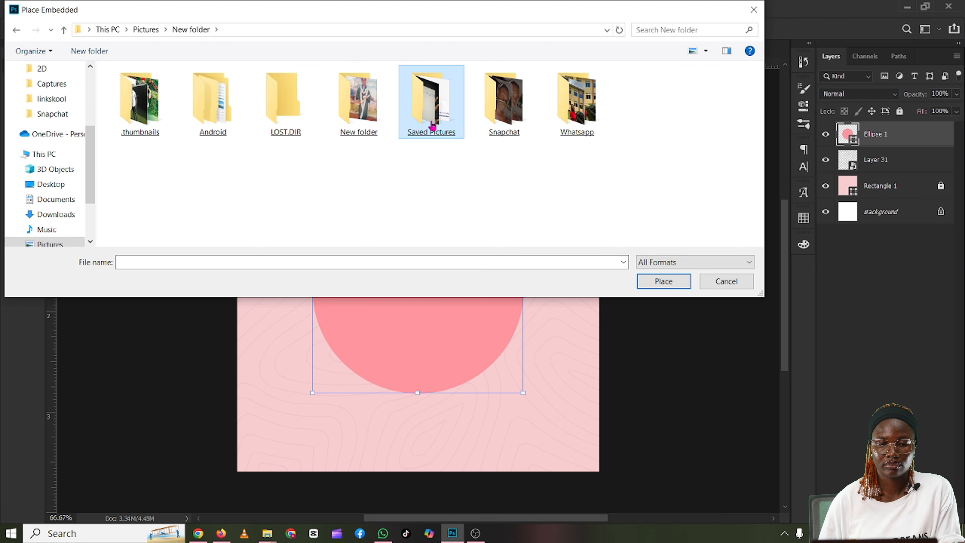
{"action": "double_click", "coordinate": [226, 121]}
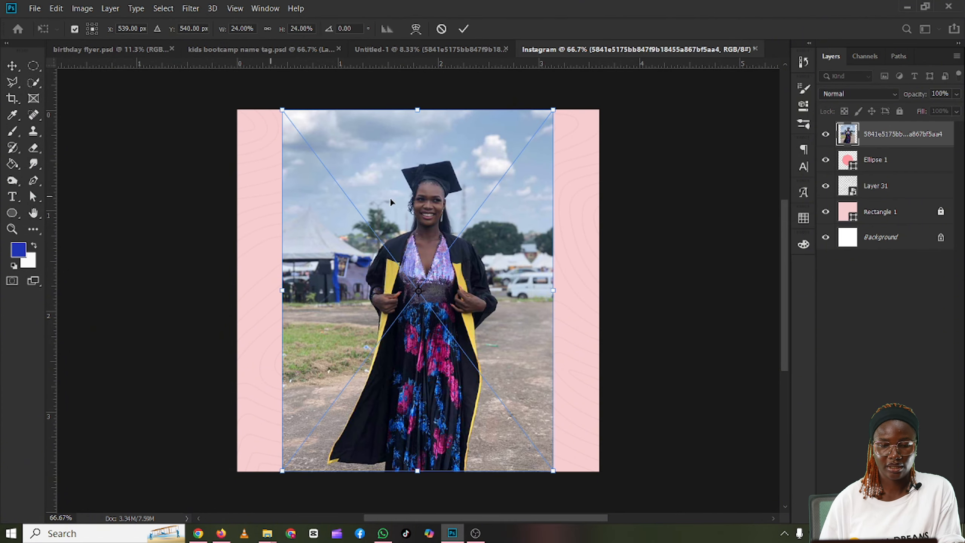
{"action": "key", "text": "Return"}
Step: Clip the graduation photo to the circle and shift it down so the cap, face and upper body sit inside the ring
{"action": "right_click", "coordinate": [921, 143]}
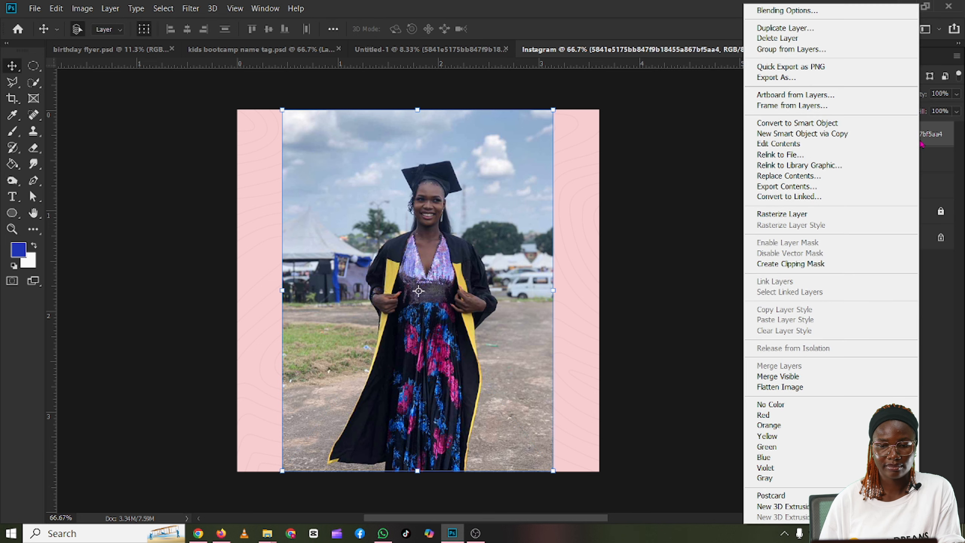
{"action": "left_click", "coordinate": [838, 269]}
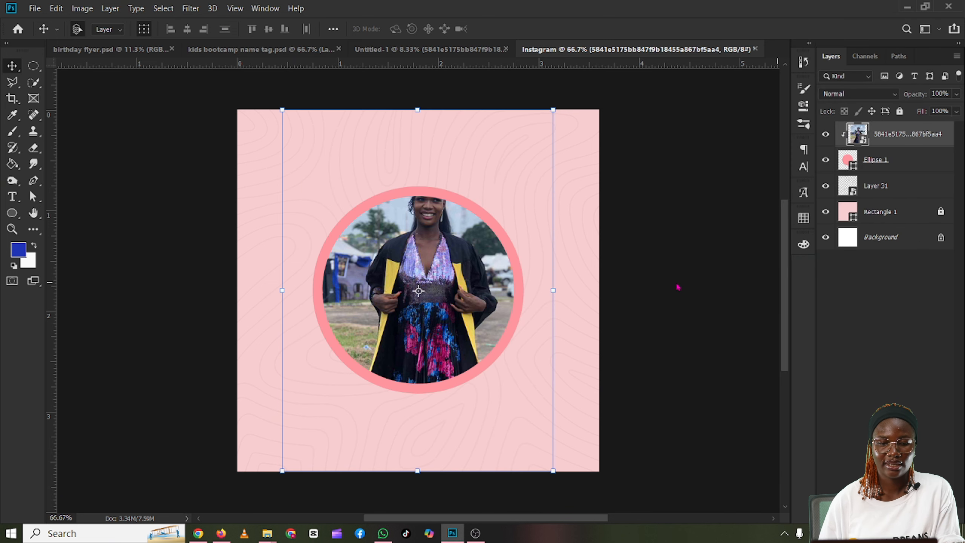
{"action": "left_click_drag", "start_coordinate": [468, 260], "coordinate": [462, 304]}
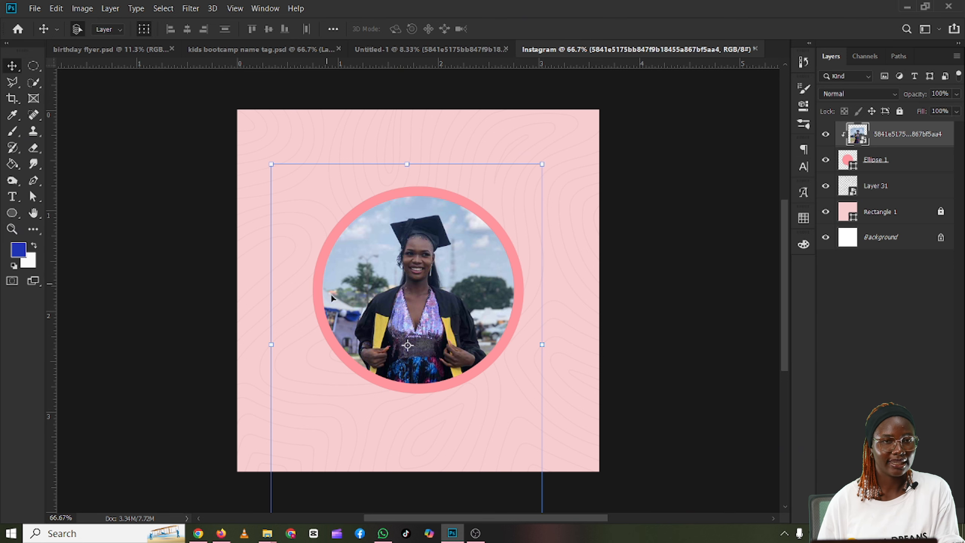
{"action": "left_click", "coordinate": [707, 381]}
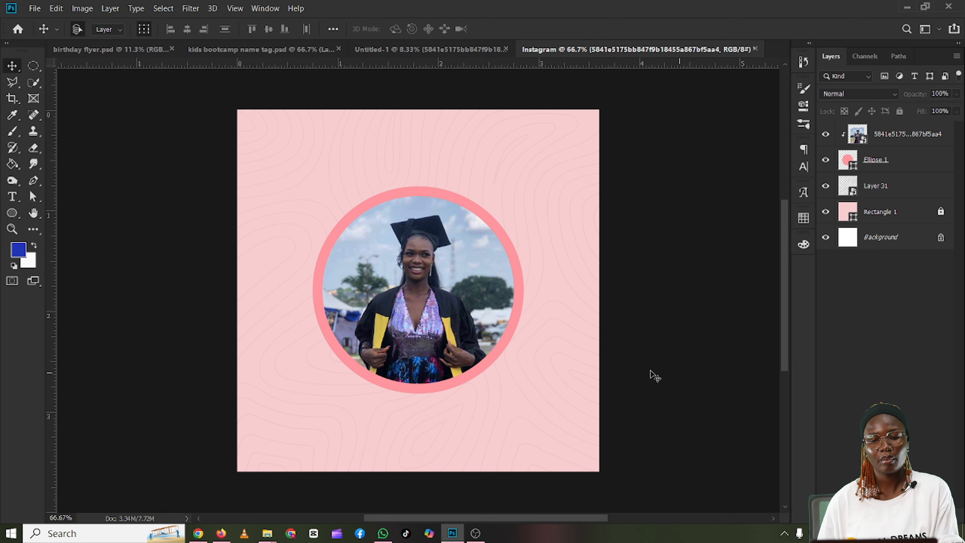
{"action": "left_click", "coordinate": [487, 343]}
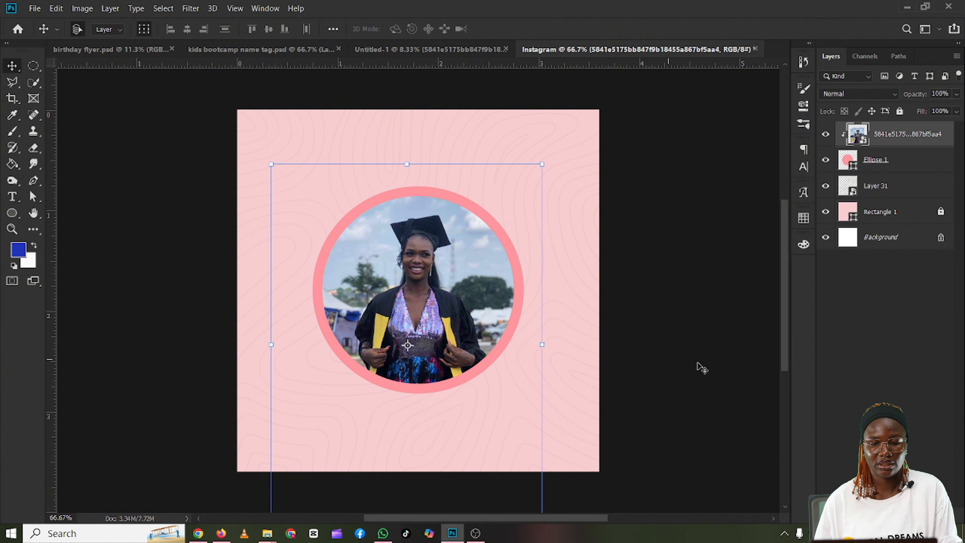
{"action": "left_click", "coordinate": [696, 368]}
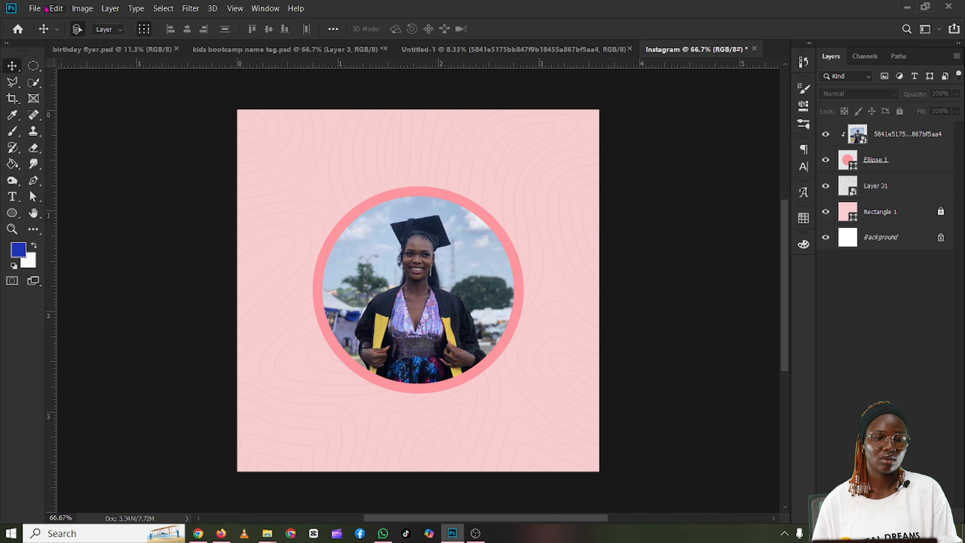
Step: Place the two-star sparkle image "download" from the Downloads folder as an embedded image at 94.32% scale
{"action": "left_click", "coordinate": [39, 8]}
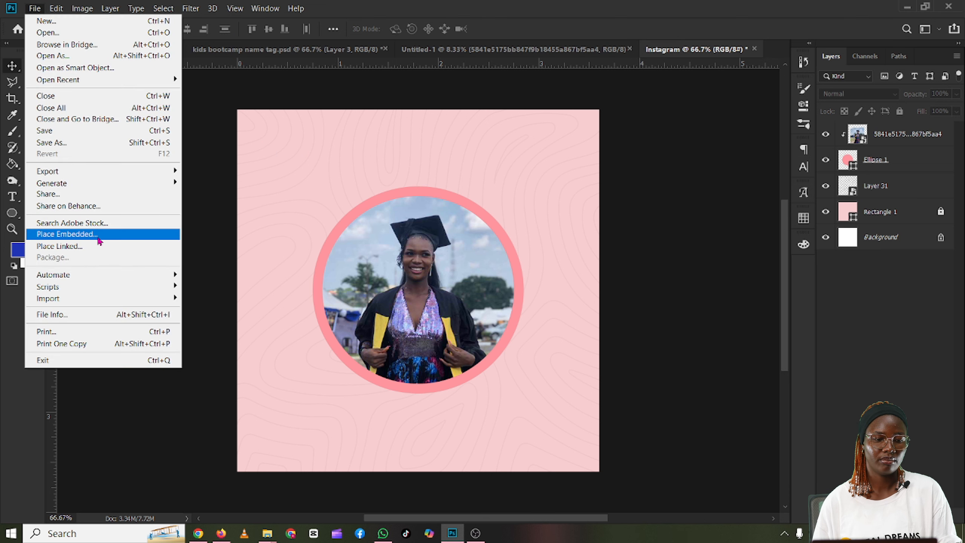
{"action": "left_click", "coordinate": [98, 238]}
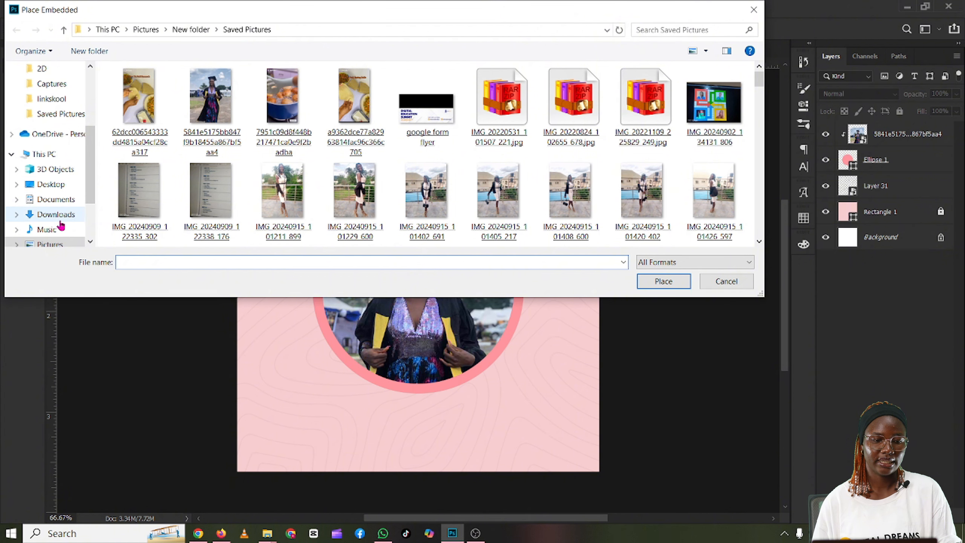
{"action": "left_click", "coordinate": [57, 214]}
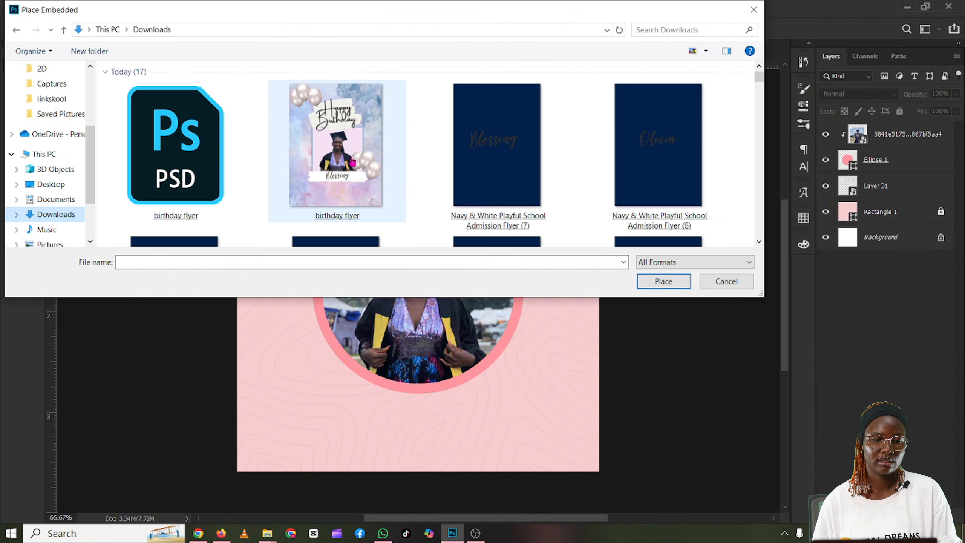
{"action": "scroll", "coordinate": [357, 163], "scroll_direction": "down", "scroll_amount": 10}
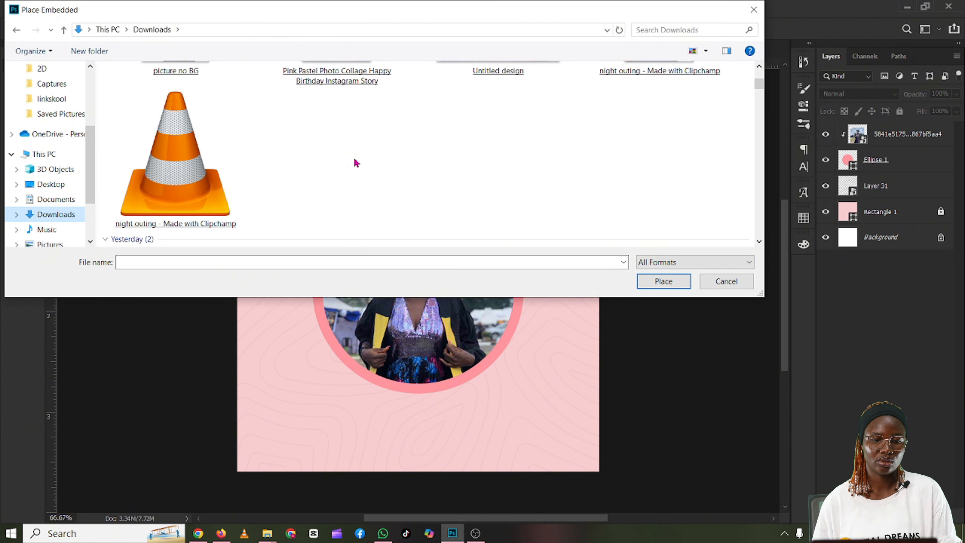
{"action": "scroll", "coordinate": [356, 163], "scroll_direction": "down", "scroll_amount": 10}
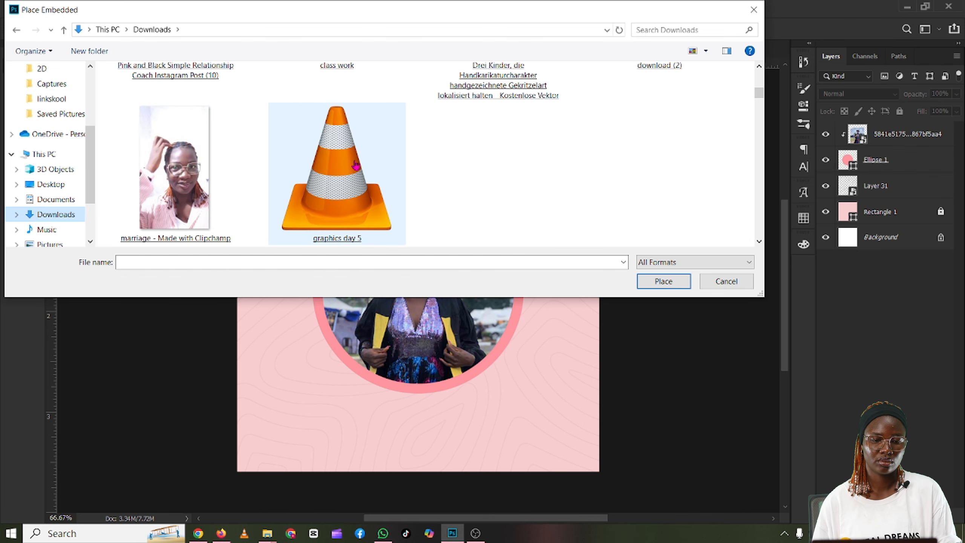
{"action": "scroll", "coordinate": [355, 166], "scroll_direction": "down", "scroll_amount": 5}
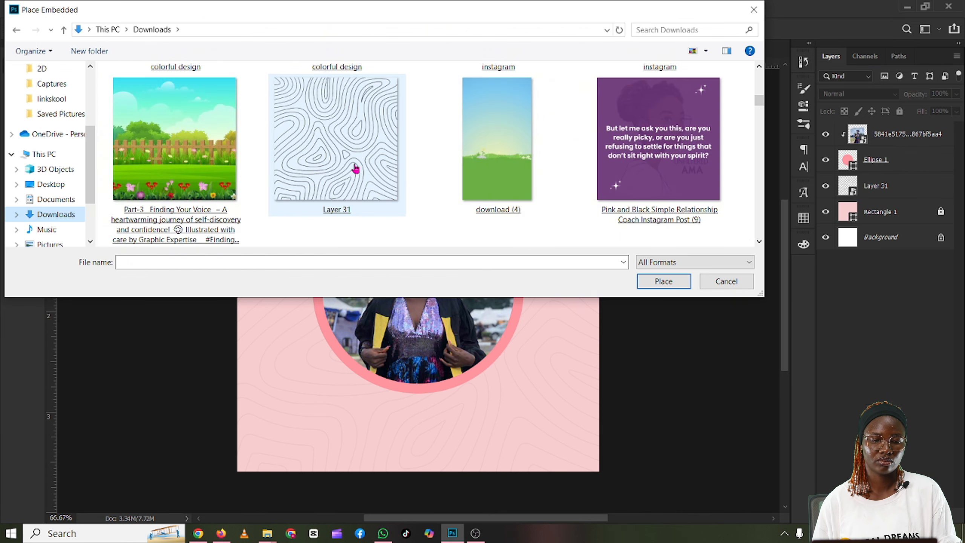
{"action": "scroll", "coordinate": [356, 170], "scroll_direction": "down", "scroll_amount": 5}
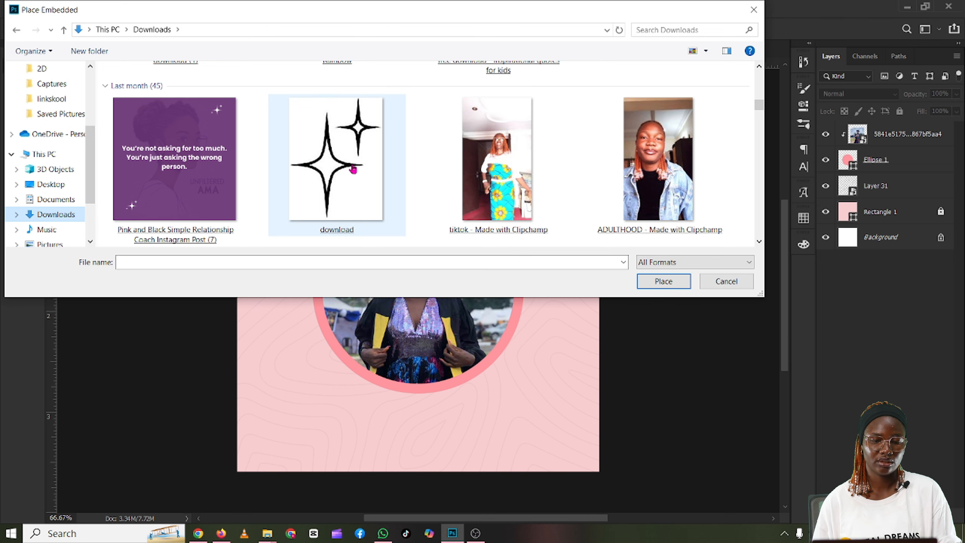
{"action": "double_click", "coordinate": [354, 169]}
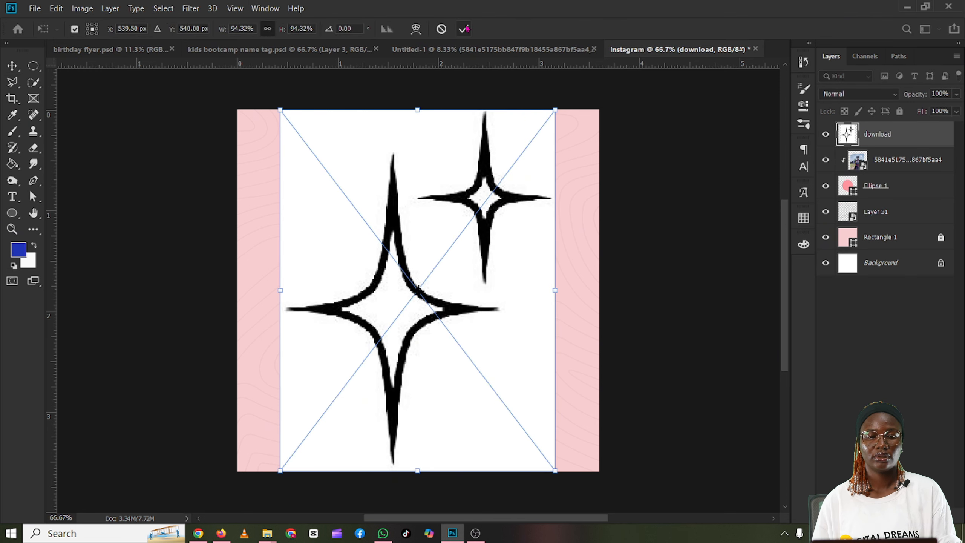
{"action": "left_click", "coordinate": [465, 29]}
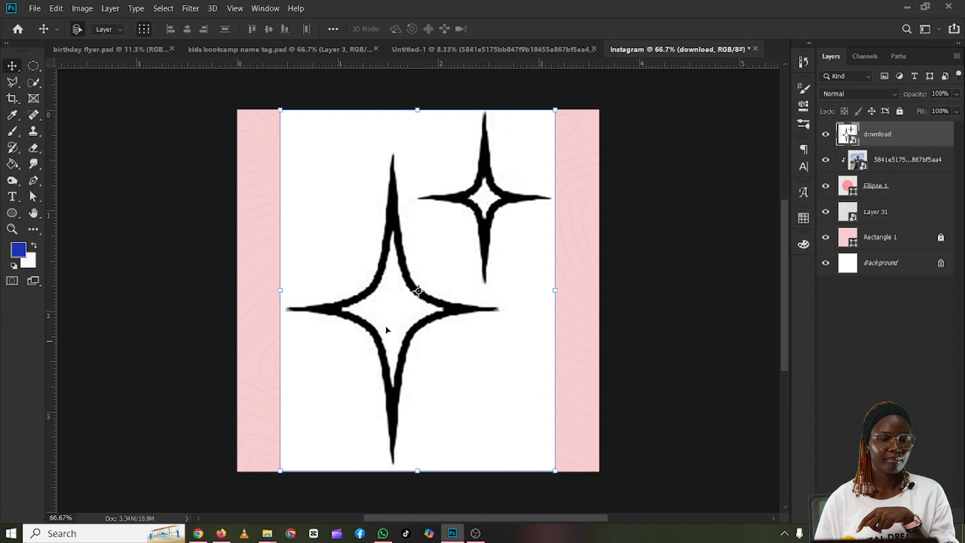
Step: Rasterize the "download" layer and erase the white background and both stars' white centres with the Magic Eraser at tolerance 32
{"action": "left_click", "coordinate": [31, 152]}
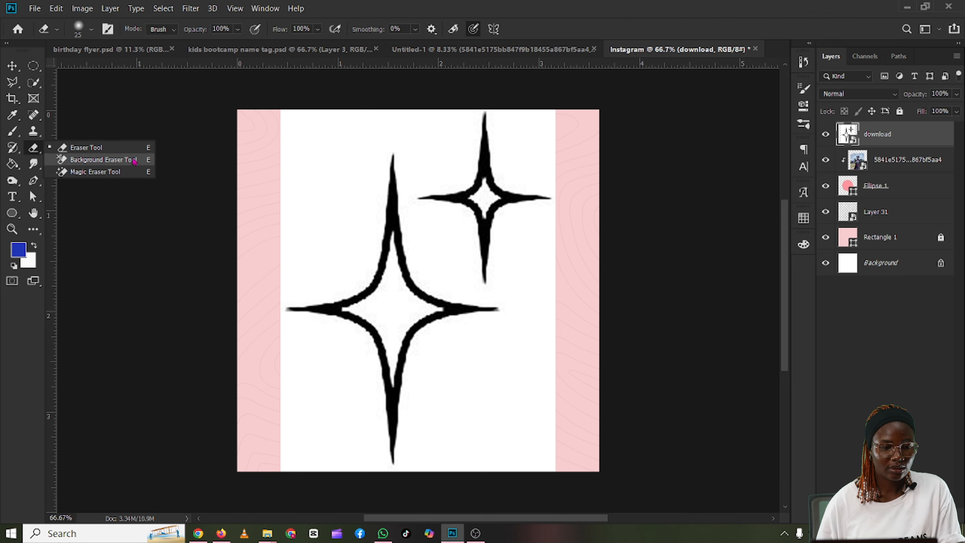
{"action": "left_click", "coordinate": [102, 172]}
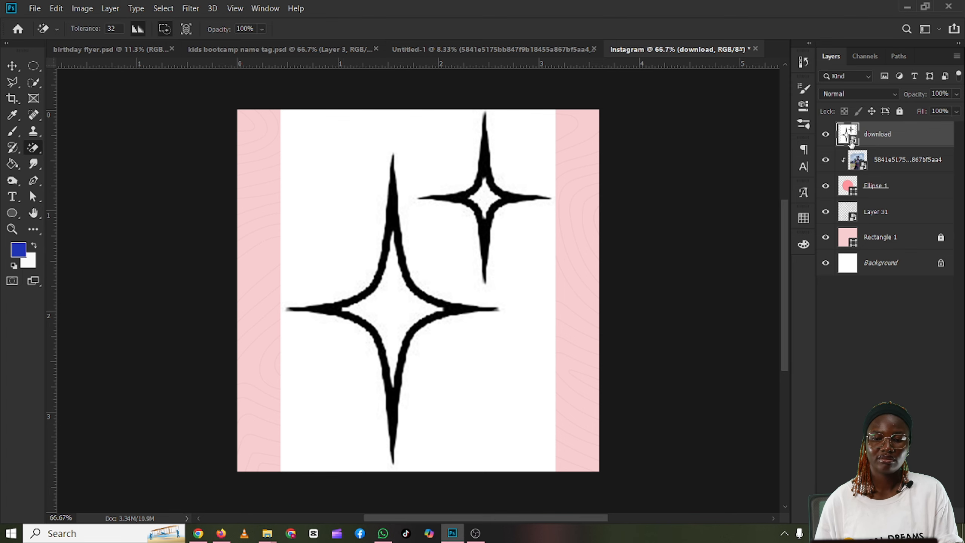
{"action": "right_click", "coordinate": [892, 141]}
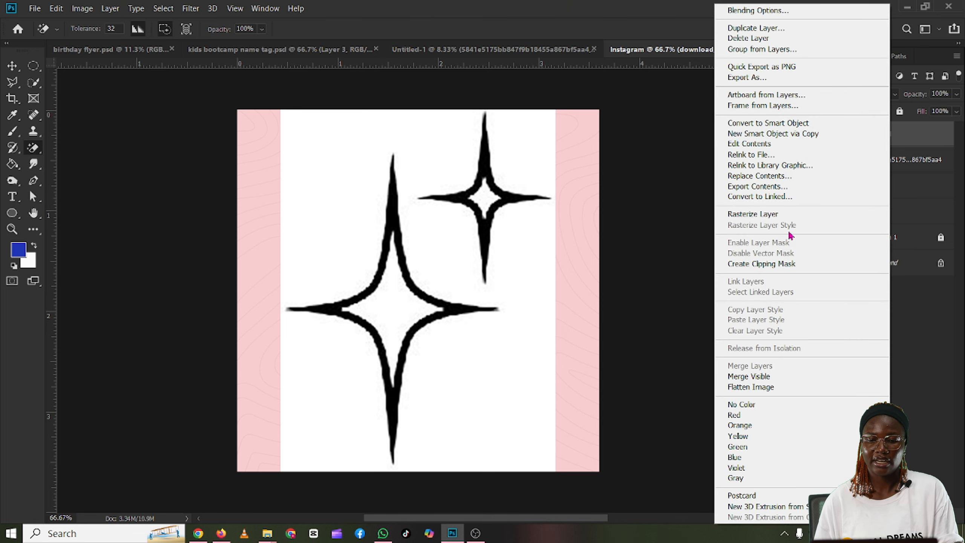
{"action": "left_click", "coordinate": [774, 215]}
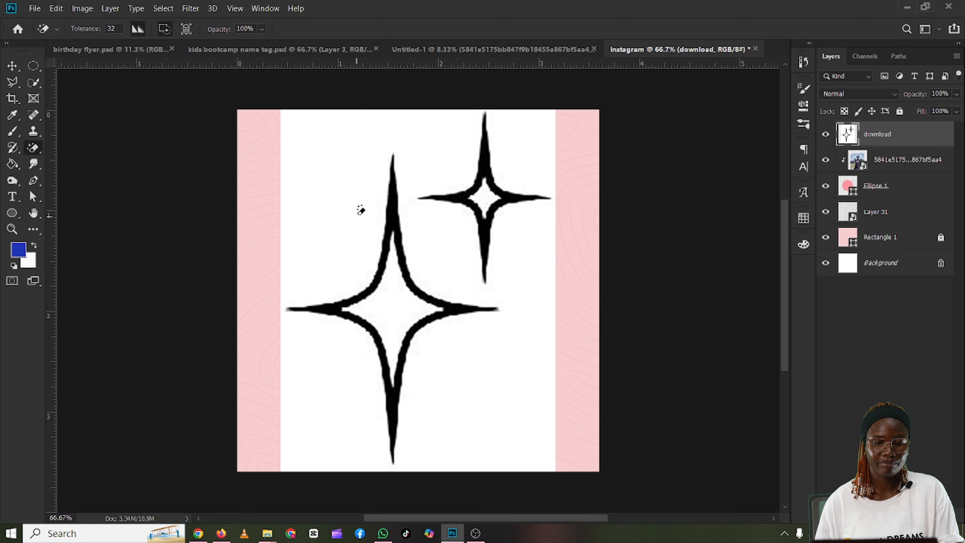
{"action": "left_click", "coordinate": [349, 210]}
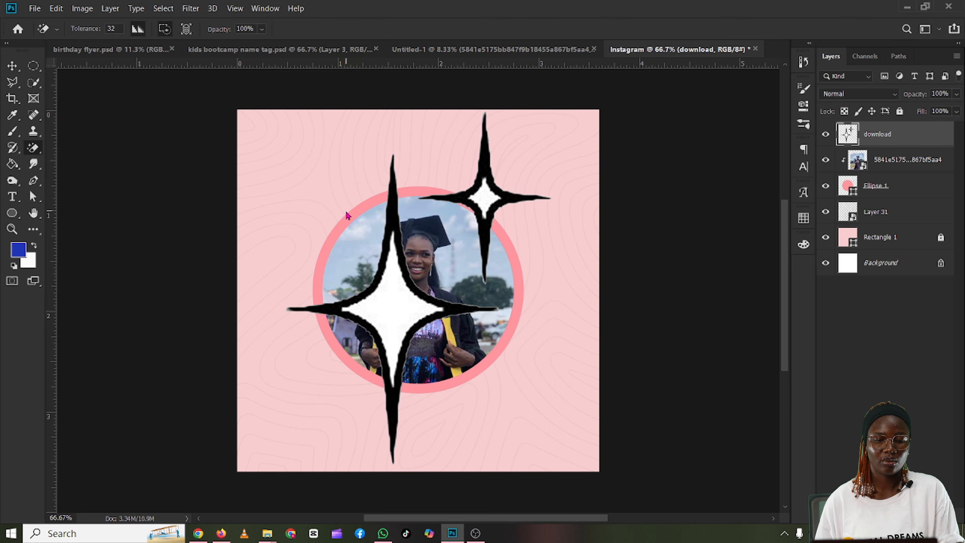
{"action": "left_click", "coordinate": [402, 309]}
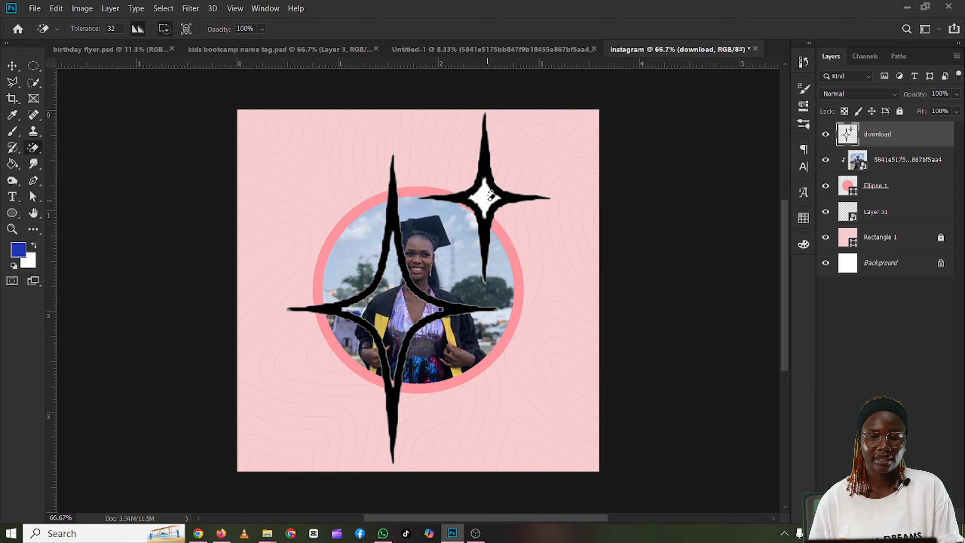
{"action": "left_click", "coordinate": [485, 199]}
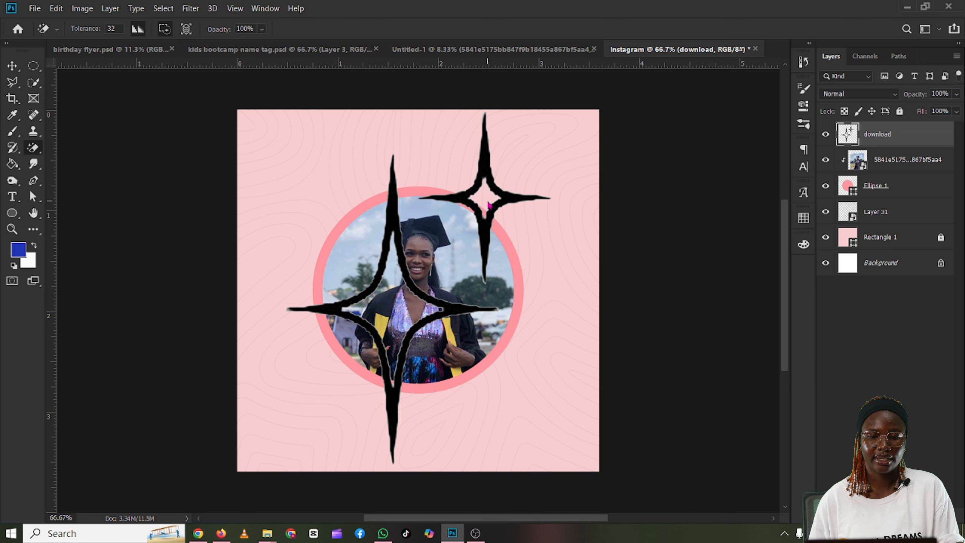
Step: Scale the sparkle artwork to about 42.09% and move it into the canvas's upper-left corner
{"action": "left_click", "coordinate": [12, 66]}
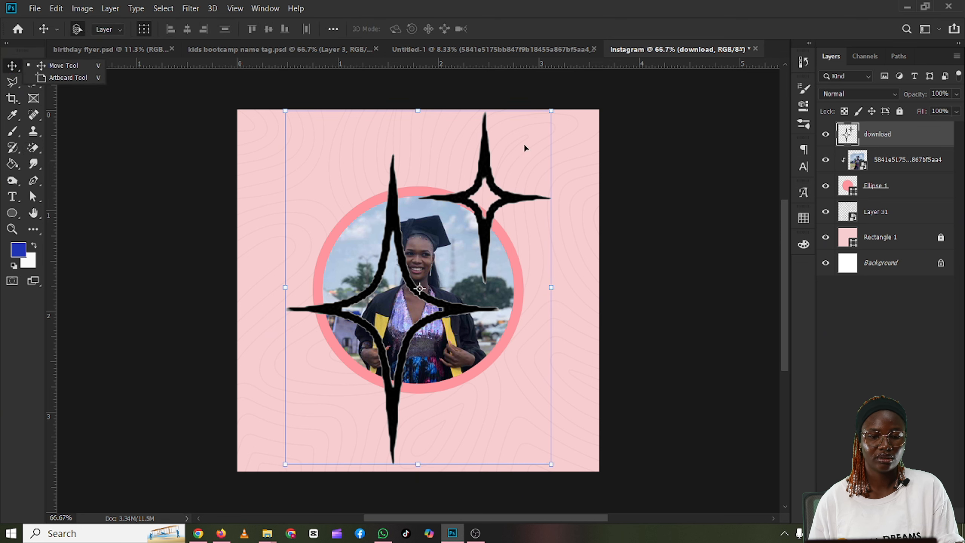
{"action": "left_click_drag", "start_coordinate": [549, 111], "coordinate": [394, 289]}
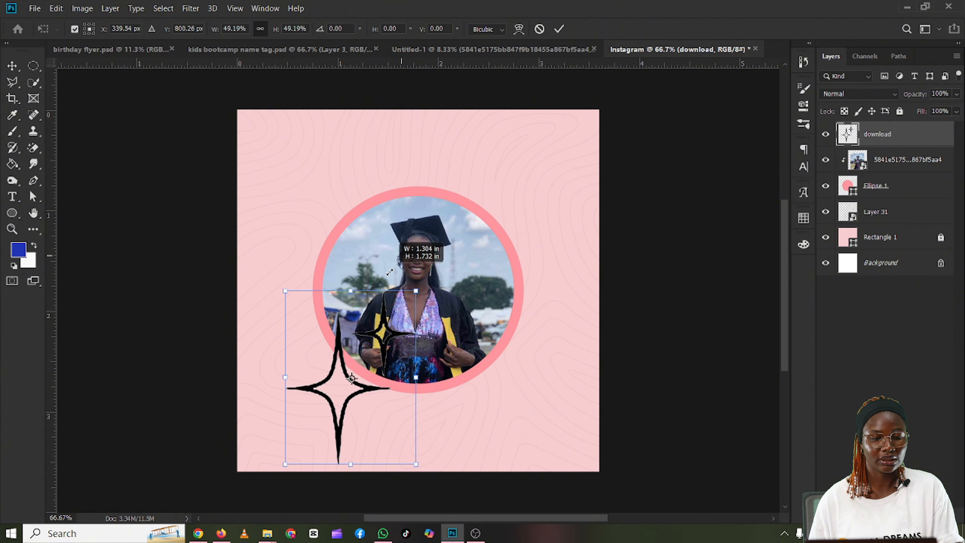
{"action": "left_click_drag", "start_coordinate": [324, 396], "coordinate": [279, 220]}
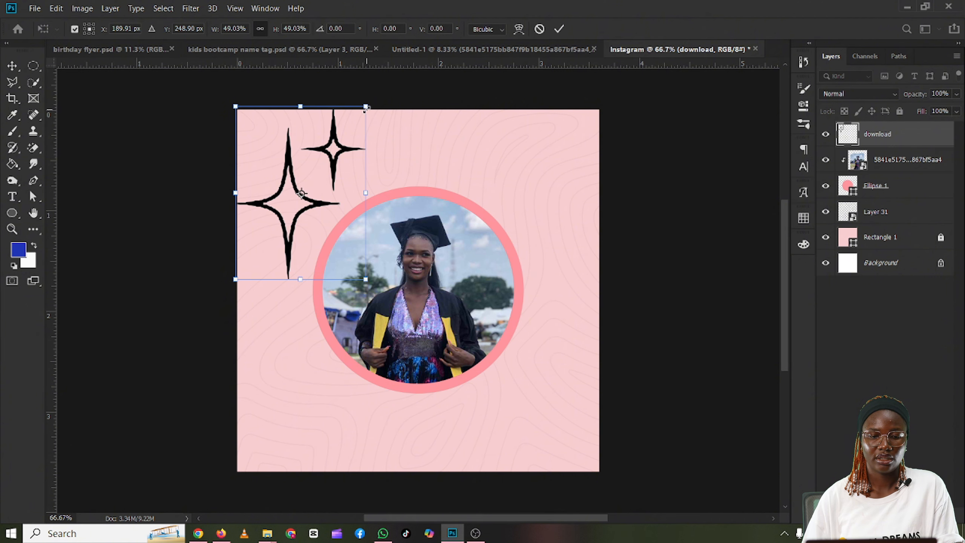
{"action": "left_click_drag", "start_coordinate": [365, 106], "coordinate": [347, 135]}
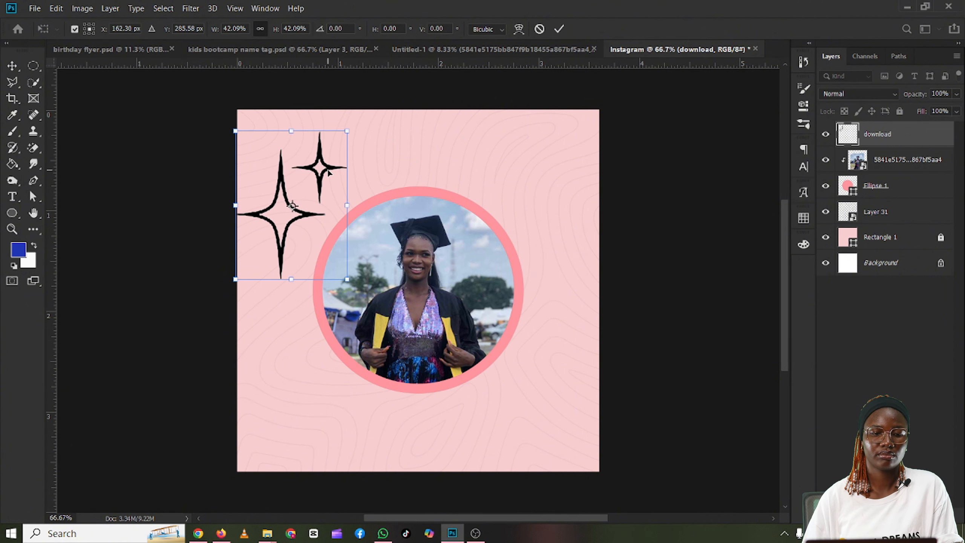
{"action": "left_click_drag", "start_coordinate": [330, 176], "coordinate": [331, 154]}
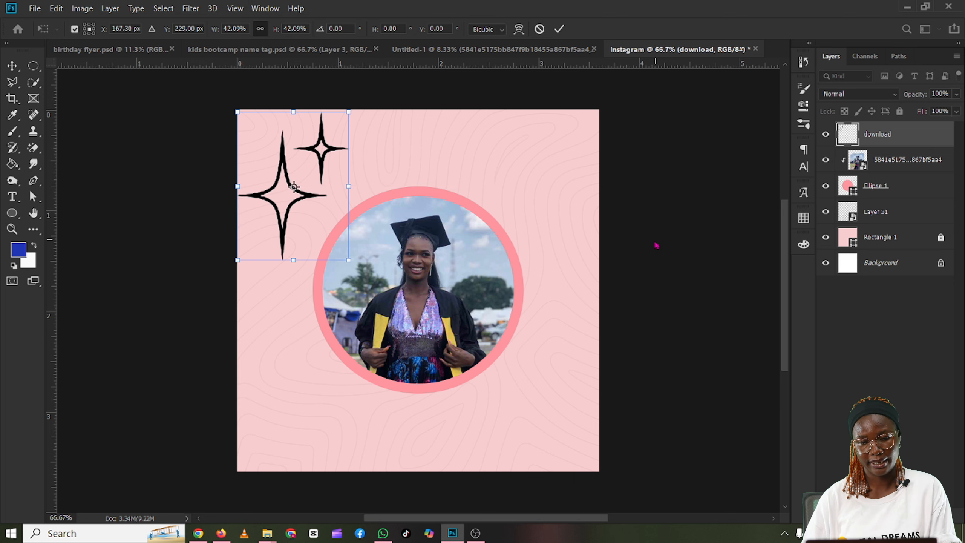
{"action": "left_click", "coordinate": [558, 32]}
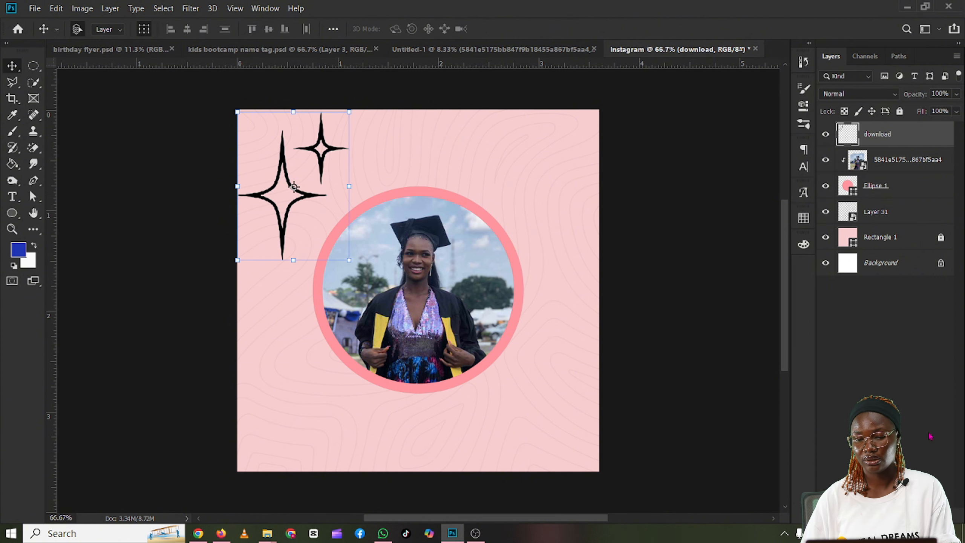
{"action": "left_click", "coordinate": [744, 454]}
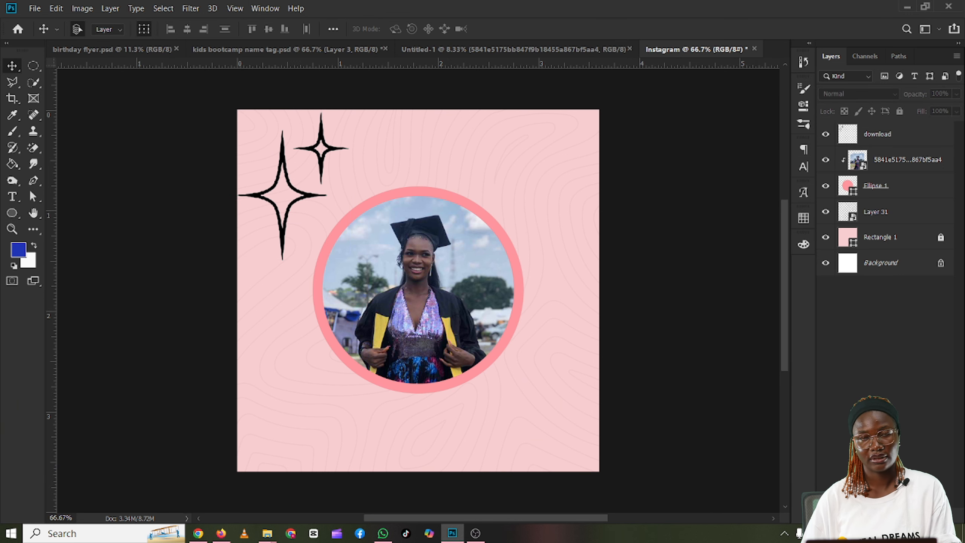
Step: Apply a Color Overlay to the sparkle layer in pink d87485 with Normal blending at 100% opacity
{"action": "left_click", "coordinate": [269, 199]}
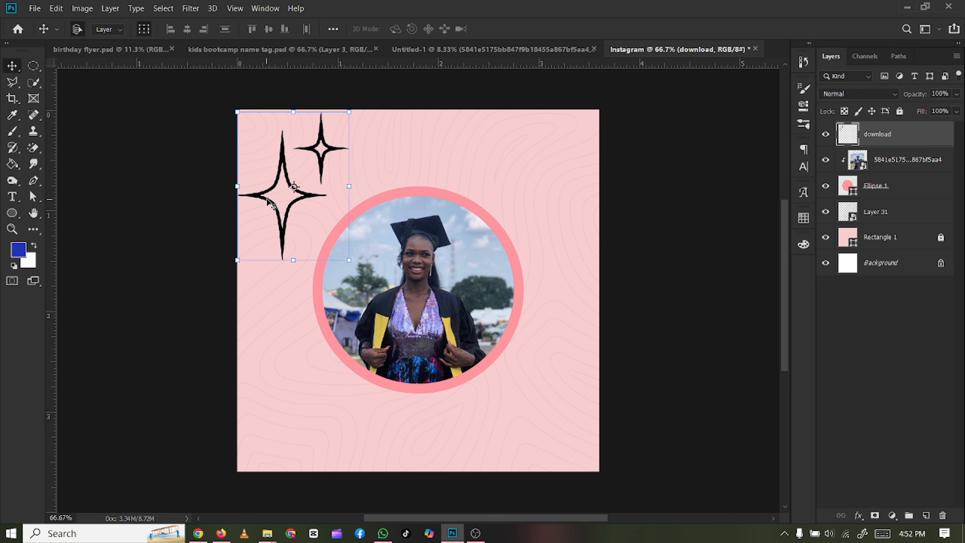
{"action": "left_click", "coordinate": [859, 516]}
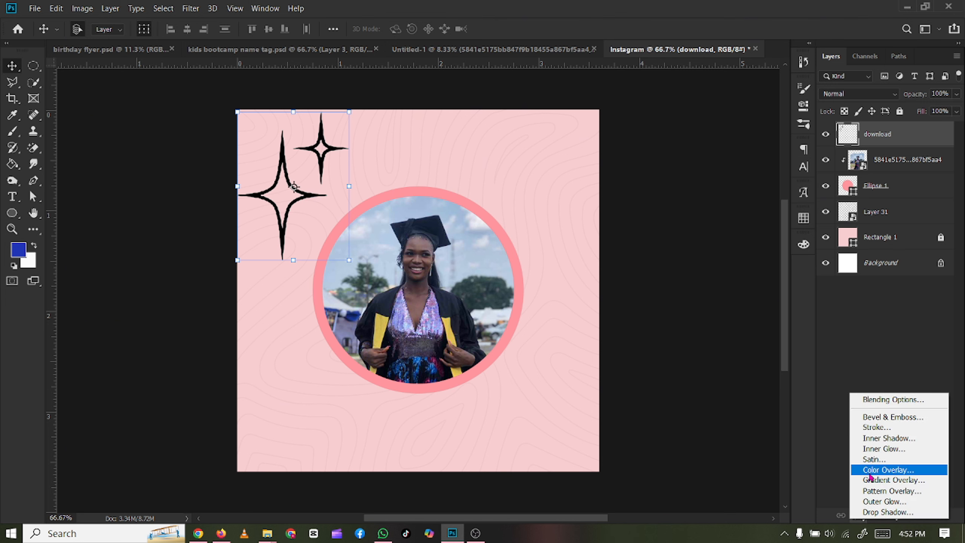
{"action": "left_click", "coordinate": [870, 476]}
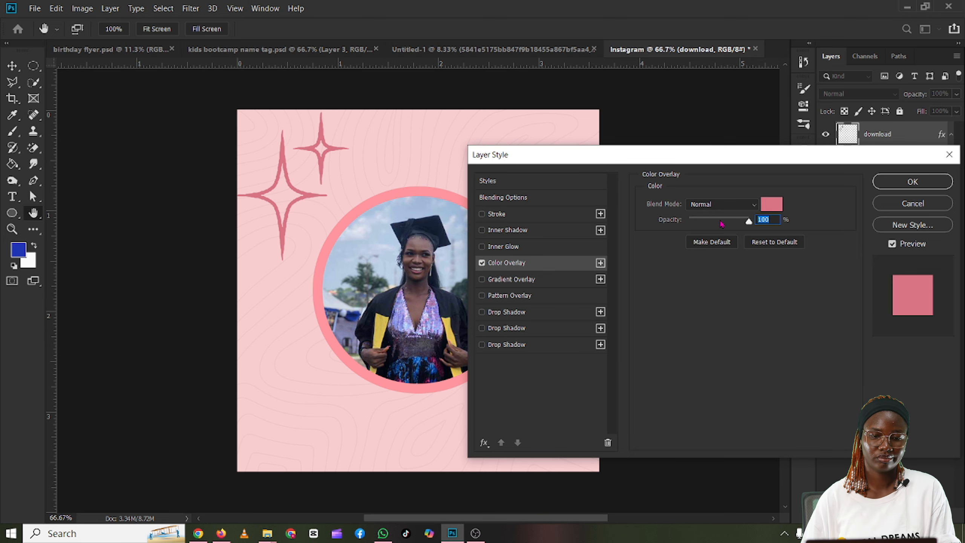
{"action": "left_click", "coordinate": [773, 205]}
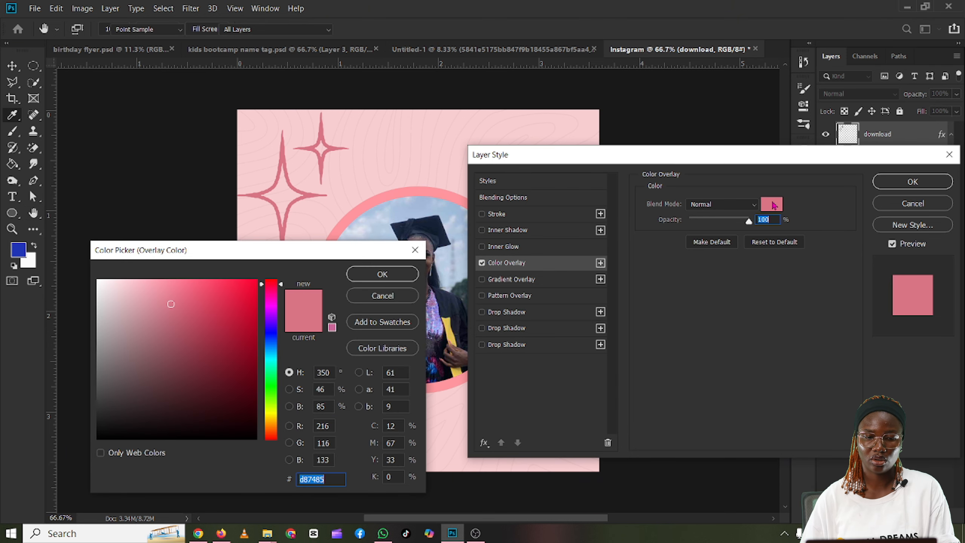
{"action": "left_click", "coordinate": [383, 275]}
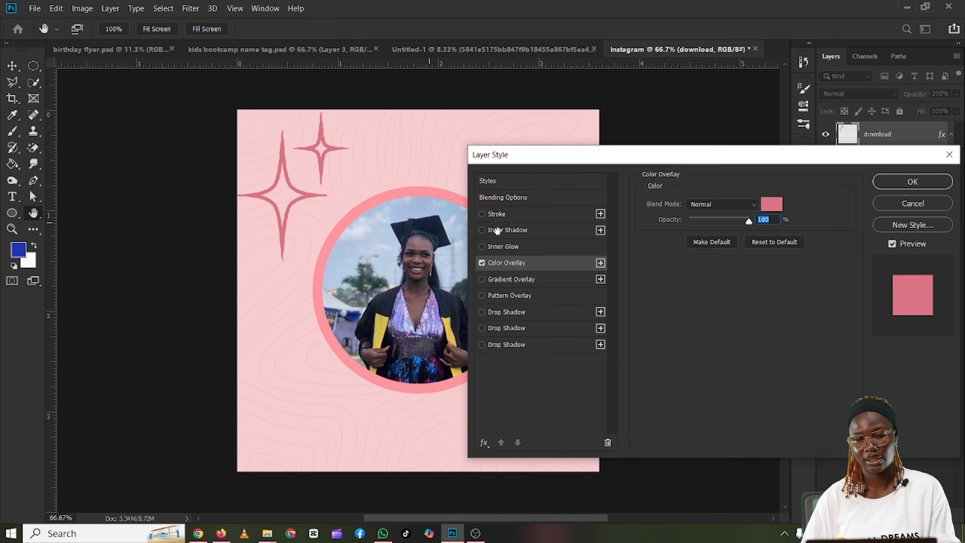
{"action": "left_click", "coordinate": [907, 184]}
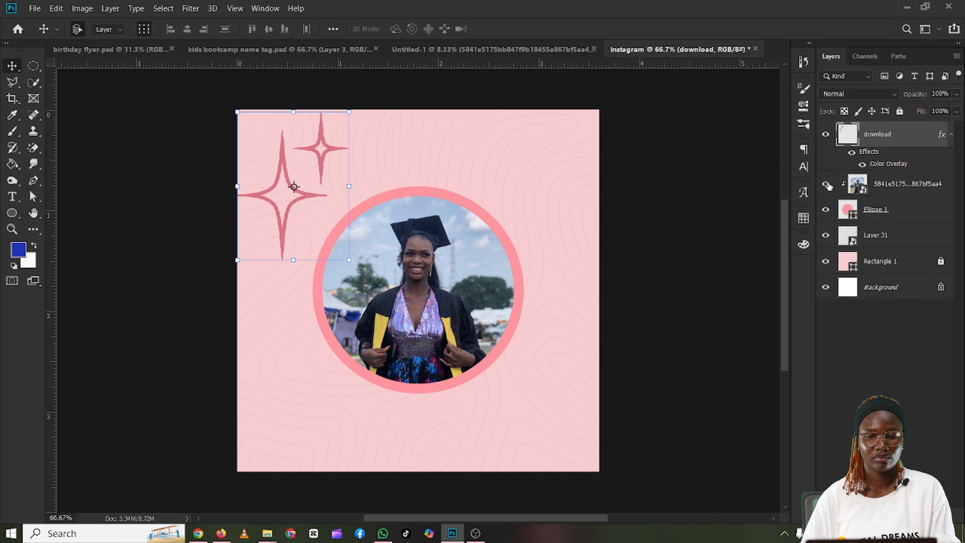
{"action": "left_click", "coordinate": [689, 173]}
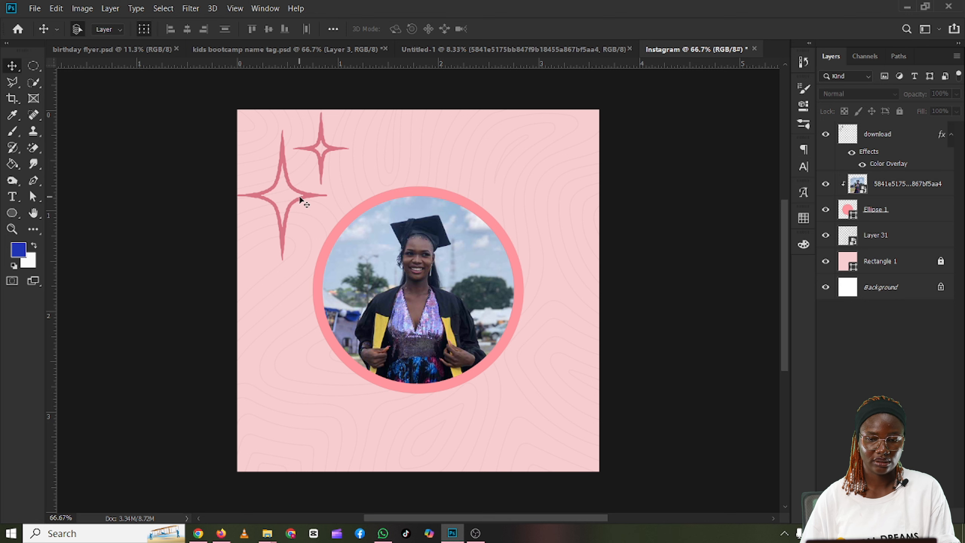
Step: Duplicate the pink sparkle layer and move the copy into the canvas's lower-right corner
{"action": "left_click", "coordinate": [897, 140]}
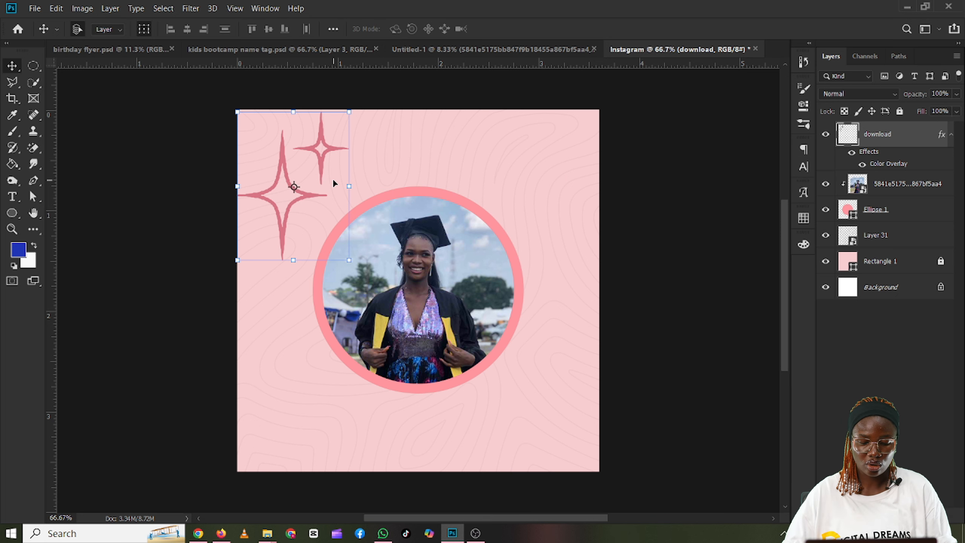
{"action": "key", "text": "ctrl"}
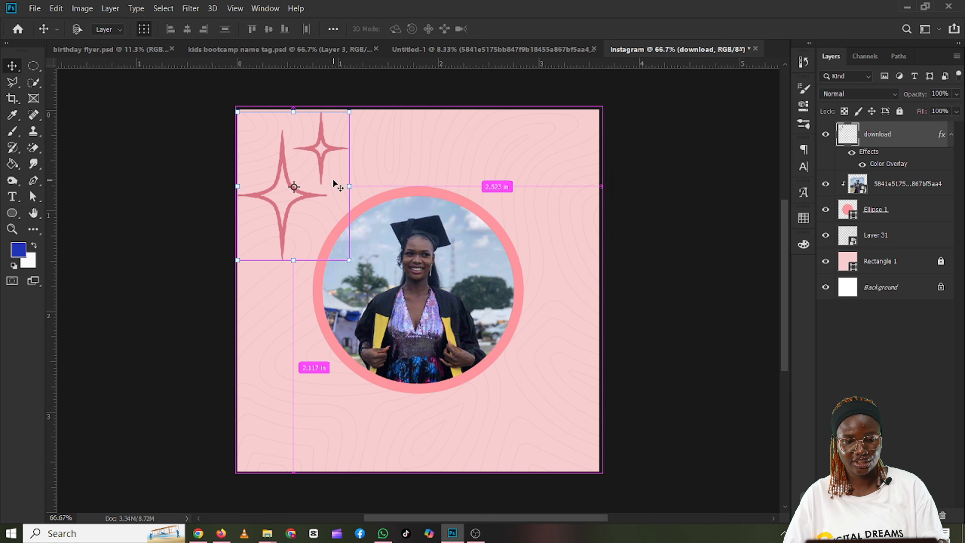
{"action": "key", "text": "ctrl+j"}
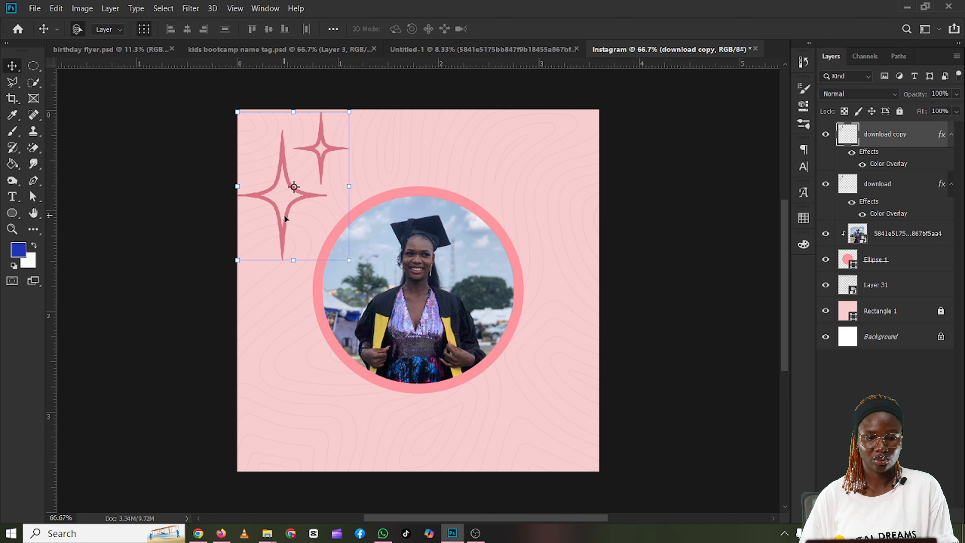
{"action": "left_click_drag", "start_coordinate": [318, 224], "coordinate": [537, 422]}
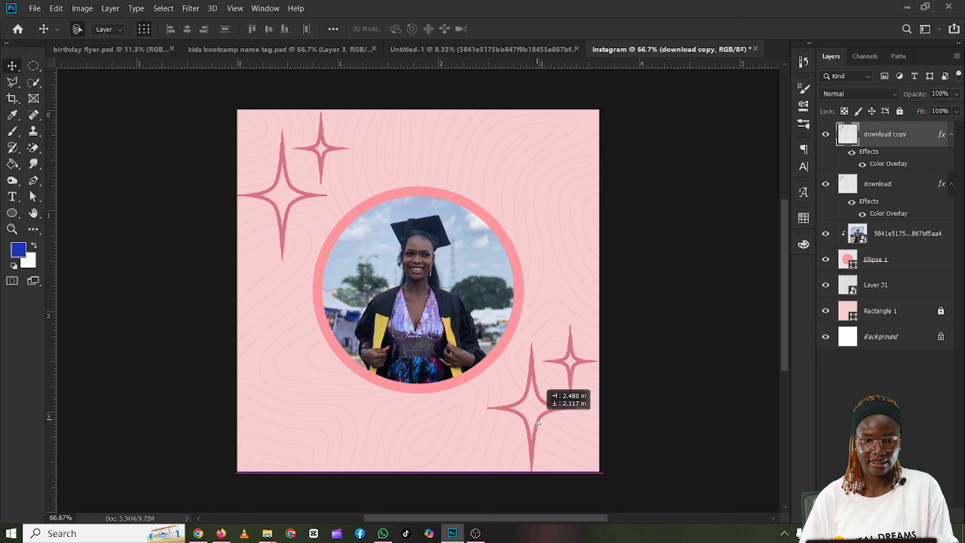
{"action": "left_click_drag", "start_coordinate": [538, 423], "coordinate": [536, 417]}
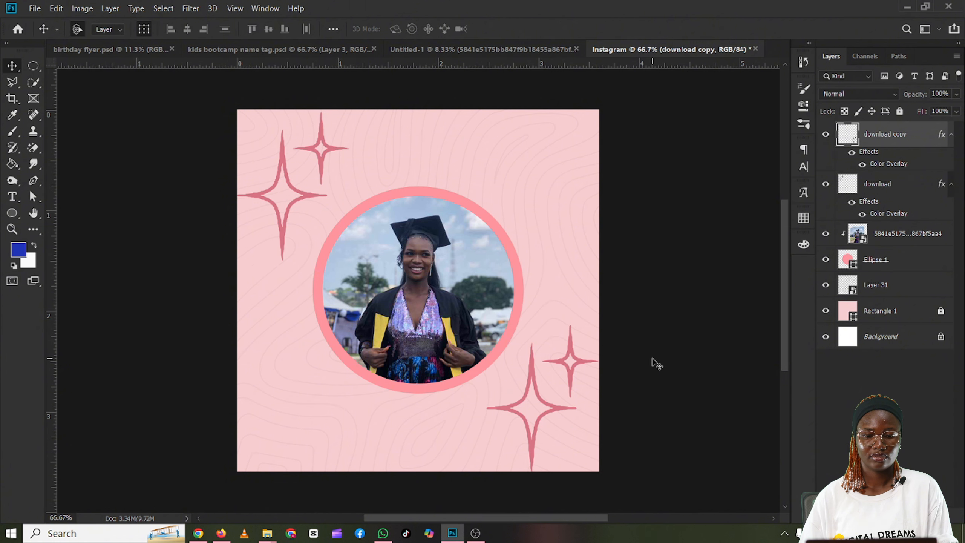
Step: Lock the background line pattern layer, Layer 31
{"action": "left_click", "coordinate": [435, 421]}
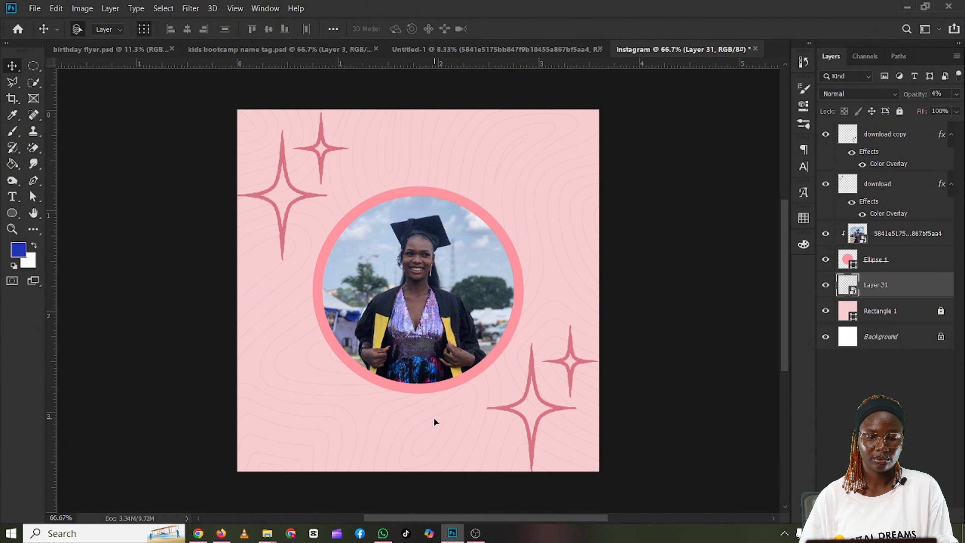
{"action": "mouse_move", "coordinate": [435, 420]}
{"action": "left_mouse_down"}
{"action": "mouse_move", "coordinate": [425, 356]}
{"action": "mouse_move", "coordinate": [443, 418]}
{"action": "left_mouse_up"}
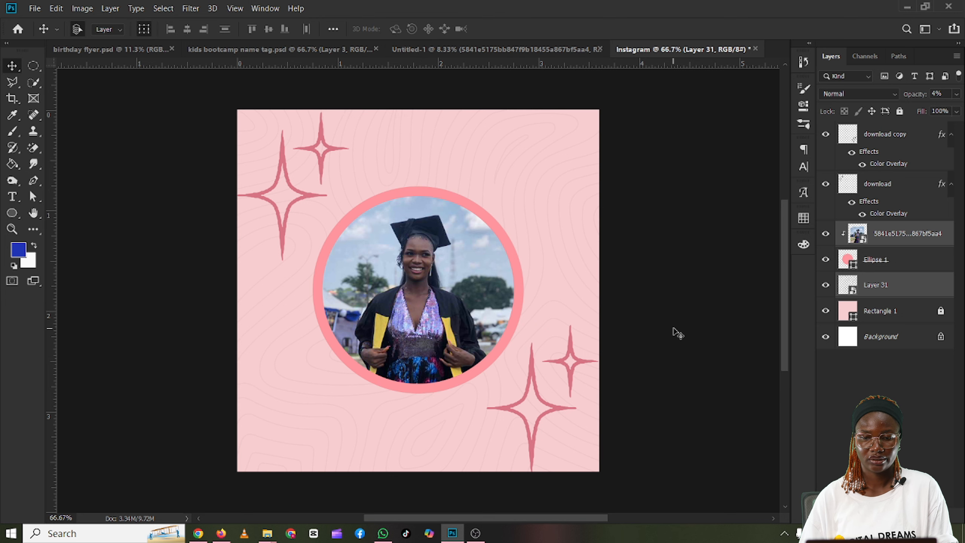
{"action": "left_click", "coordinate": [909, 286]}
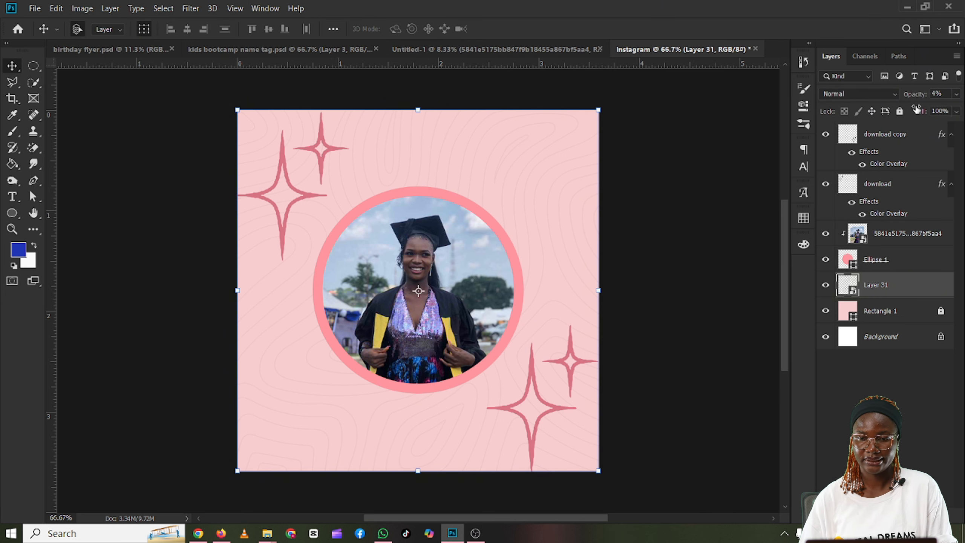
{"action": "left_click", "coordinate": [900, 111]}
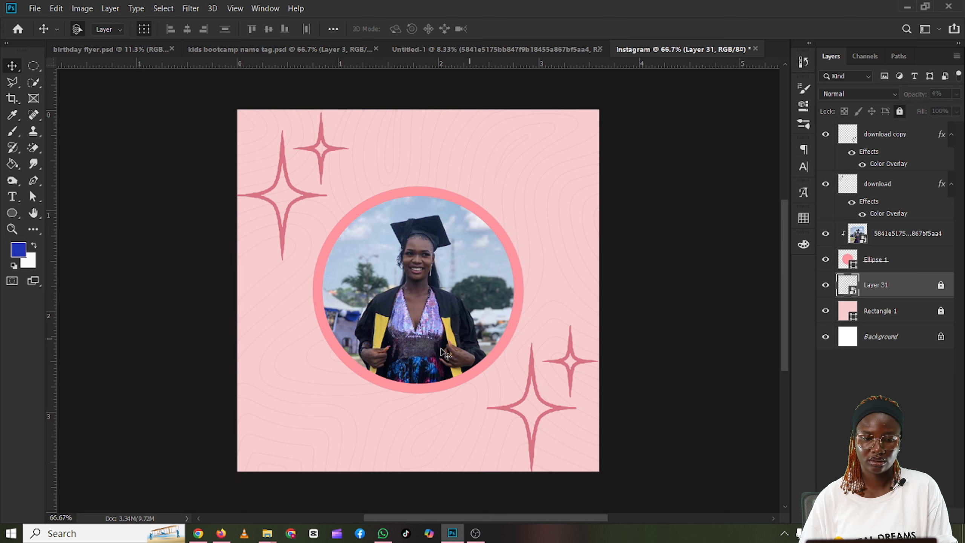
Step: Scale the graduation photo and its circle together to about 92.82% and move them up the canvas
{"action": "left_click", "coordinate": [413, 331]}
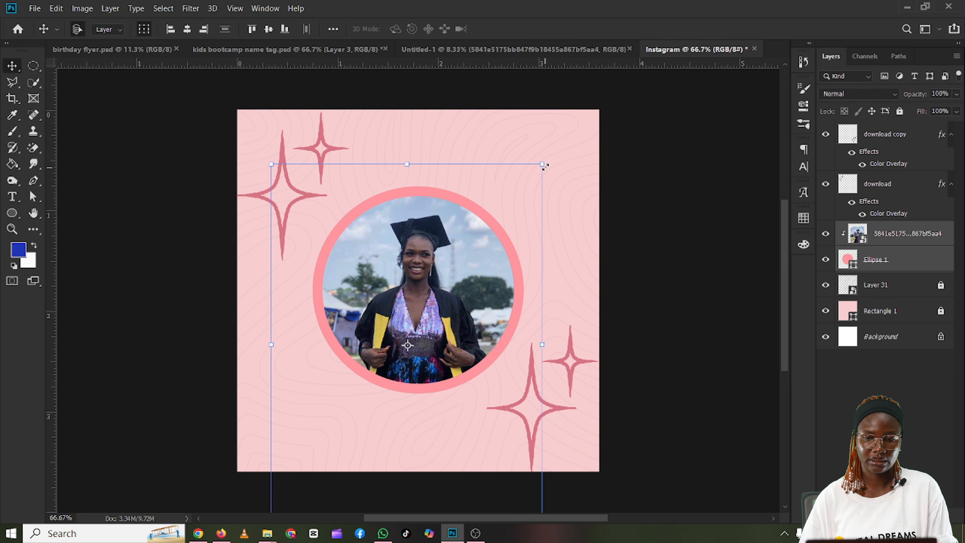
{"action": "key", "text": "ctrl+t"}
{"action": "left_click_drag", "start_coordinate": [525, 186], "coordinate": [522, 189]}
{"action": "left_click_drag", "start_coordinate": [472, 307], "coordinate": [484, 270]}
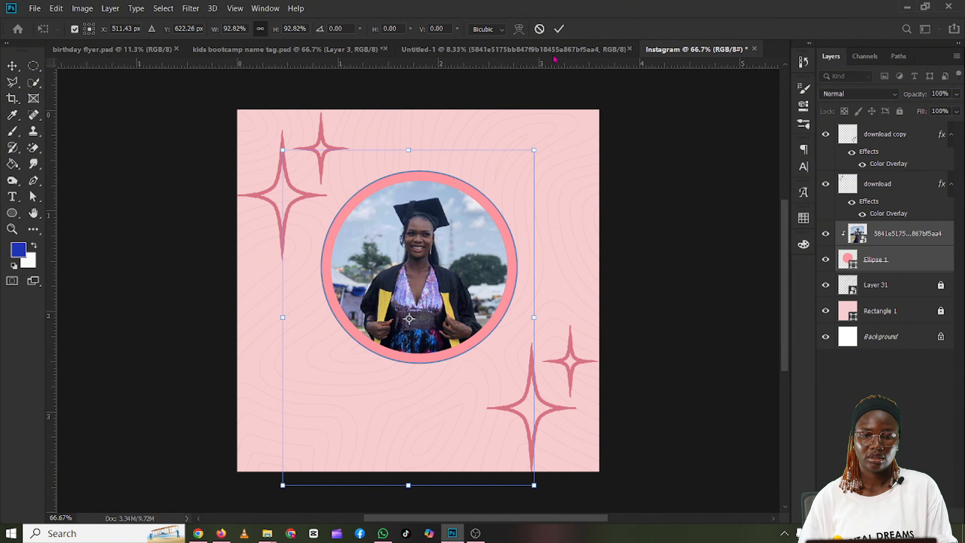
{"action": "left_click", "coordinate": [561, 29]}
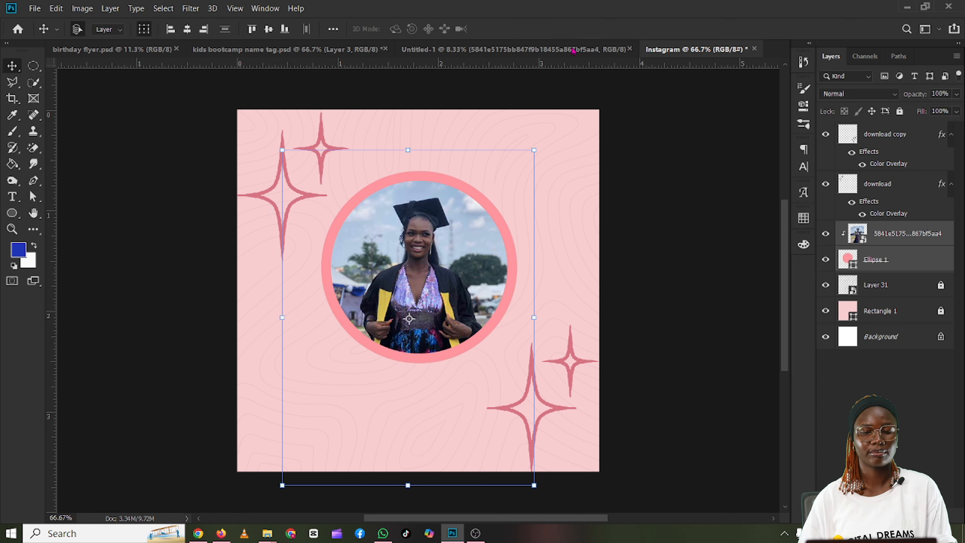
{"action": "left_click", "coordinate": [697, 250]}
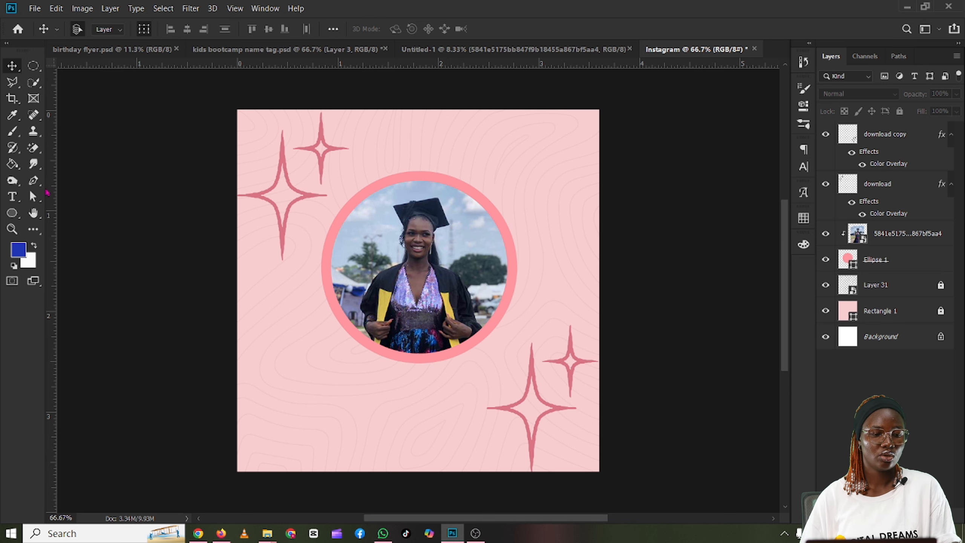
Step: Draw a circle of about 248 px overlapping the photo ring's lower edge and fill it with the ring's pink
{"action": "key", "text": "u"}
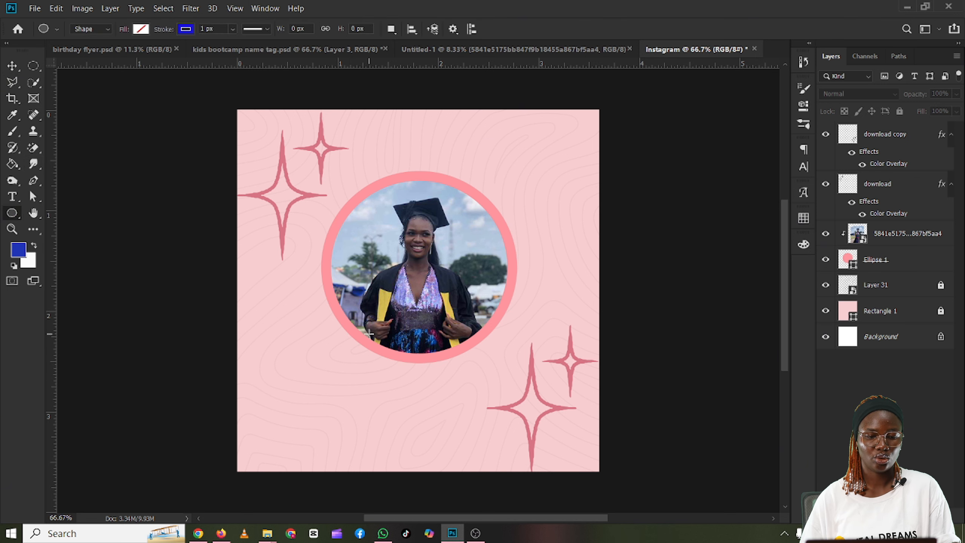
{"action": "mouse_move", "coordinate": [372, 335]}
{"action": "left_mouse_down"}
{"action": "mouse_move", "coordinate": [481, 398]}
{"action": "mouse_move", "coordinate": [546, 417]}
{"action": "left_mouse_up"}
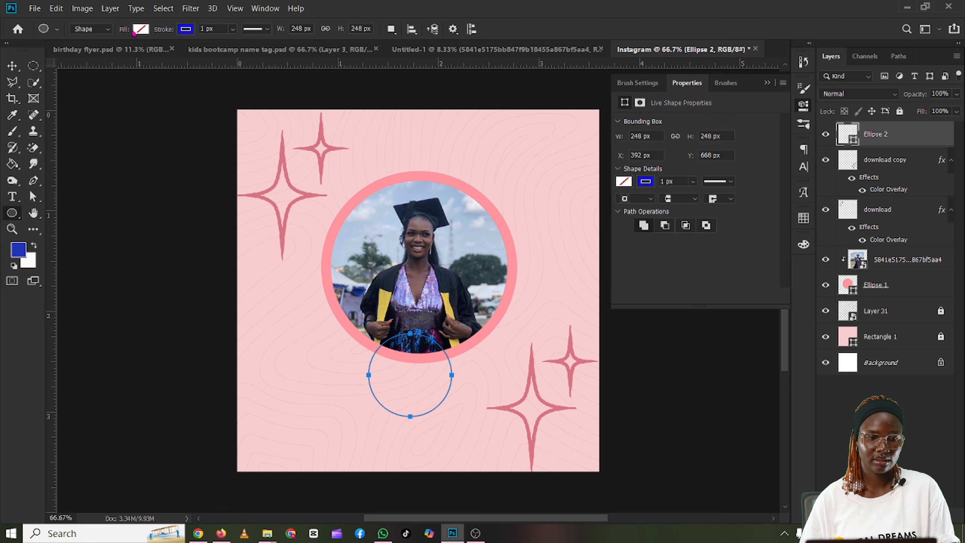
{"action": "left_click", "coordinate": [140, 30]}
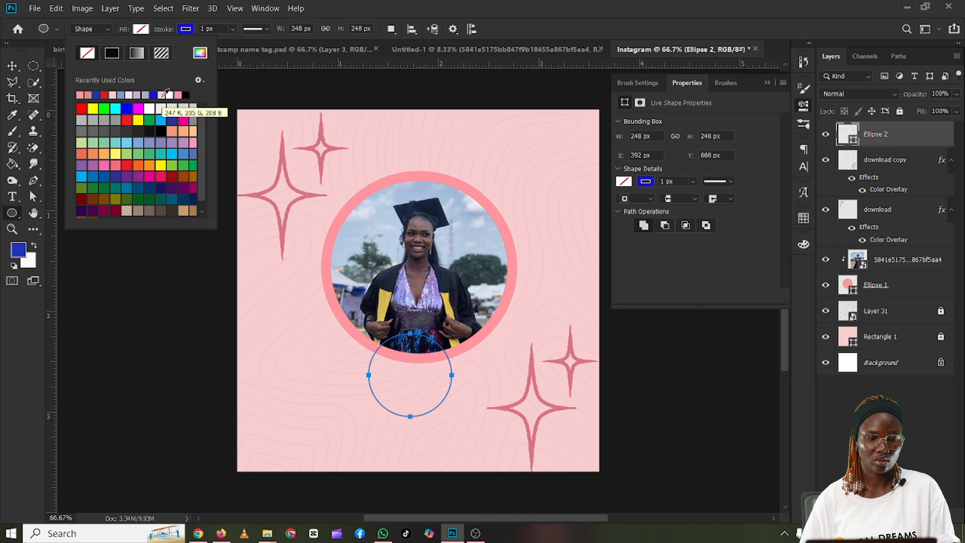
{"action": "left_click", "coordinate": [80, 94]}
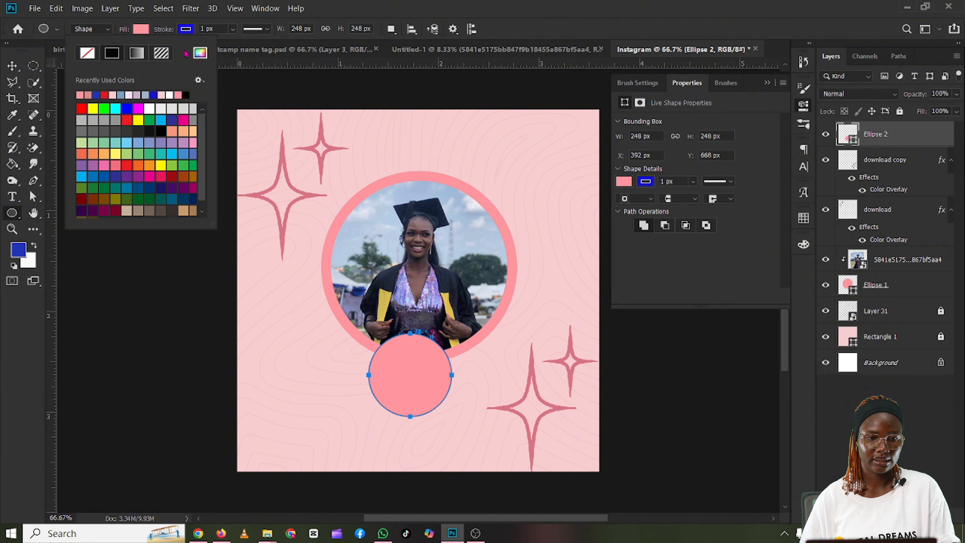
Step: Give the small pink circle a white stroke about 15.6 px wide
{"action": "left_click", "coordinate": [184, 30]}
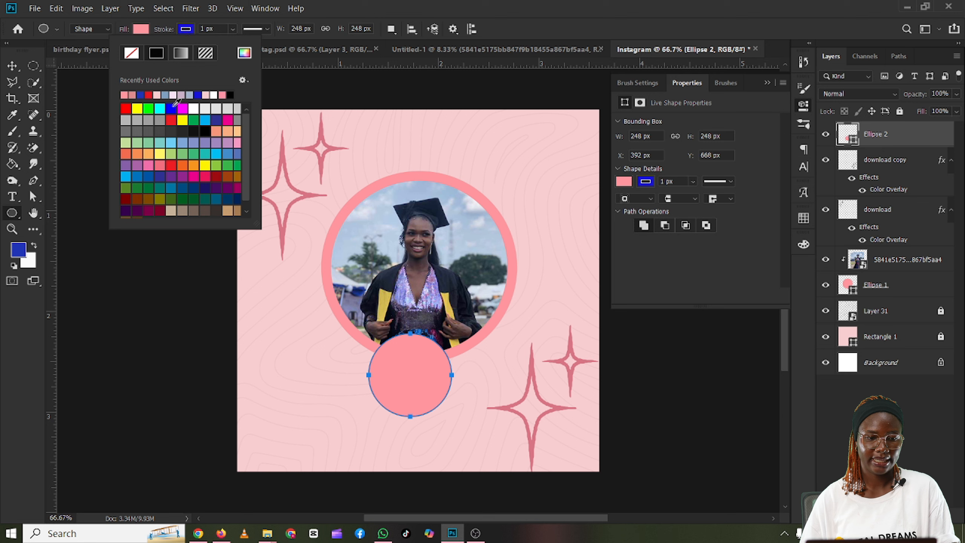
{"action": "left_click", "coordinate": [213, 95]}
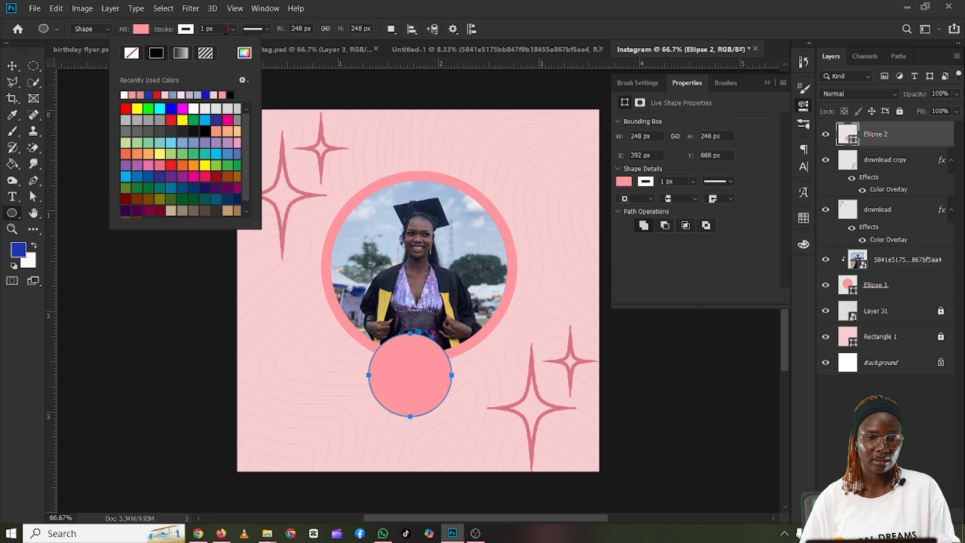
{"action": "left_click", "coordinate": [232, 29]}
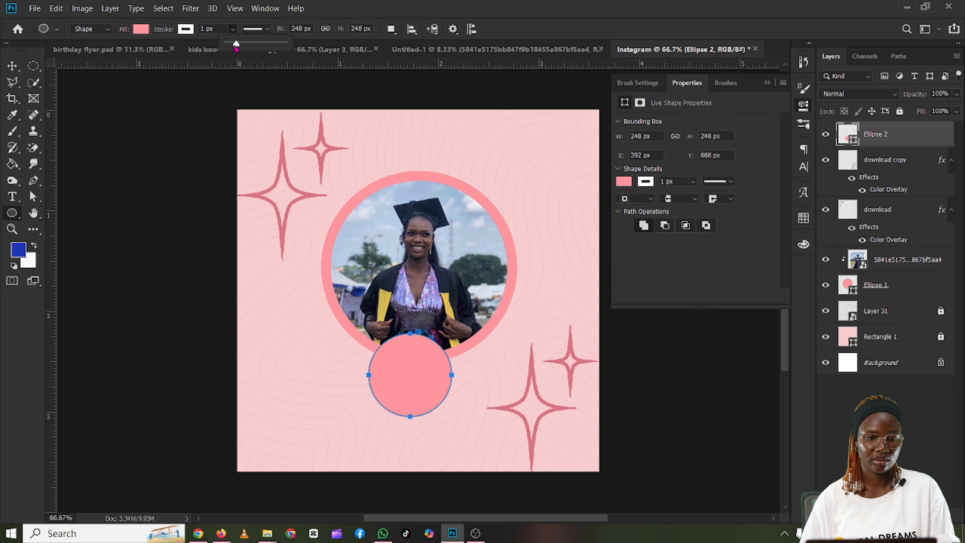
{"action": "left_click_drag", "start_coordinate": [228, 43], "coordinate": [240, 45]}
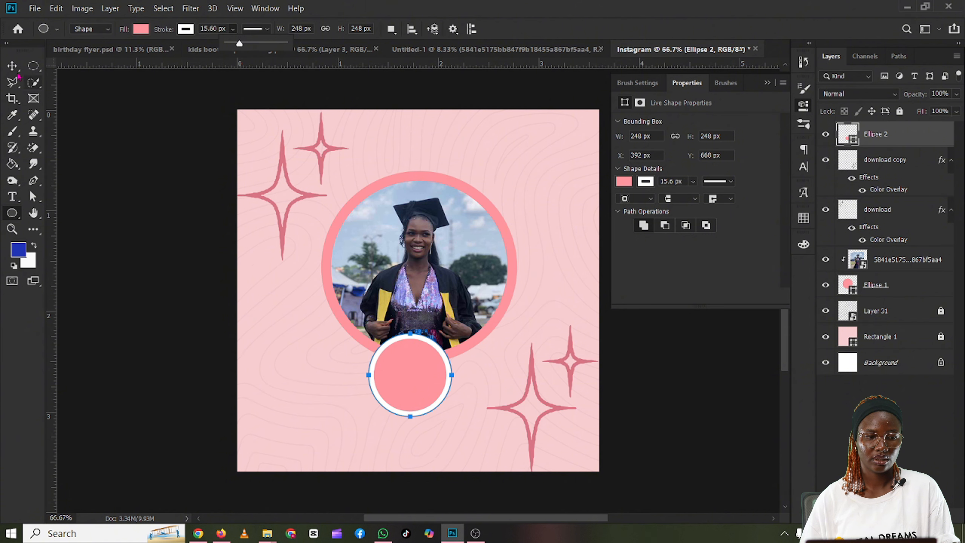
Step: Enlarge the small white-stroked pink circle to about 106.85%, making it about 265 px across
{"action": "left_click", "coordinate": [12, 67]}
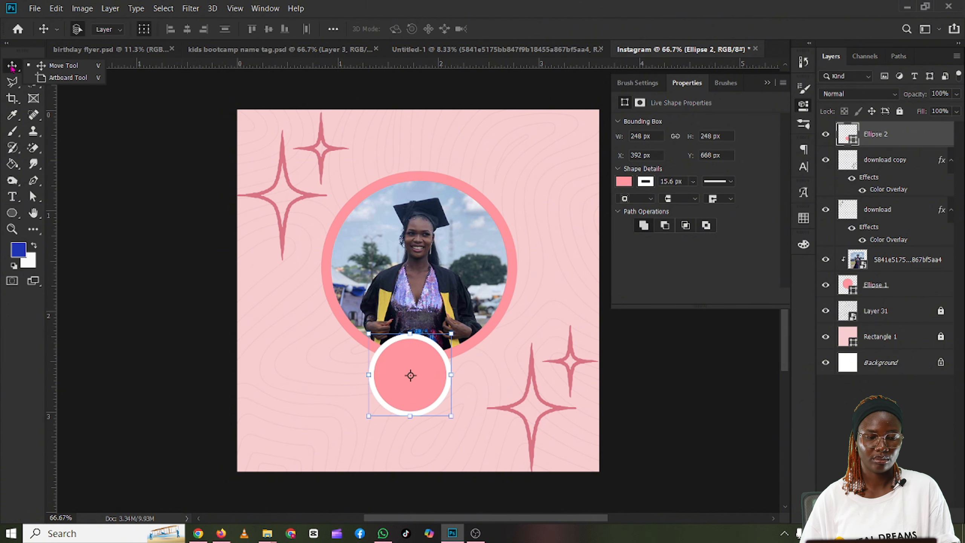
{"action": "left_click", "coordinate": [194, 259]}
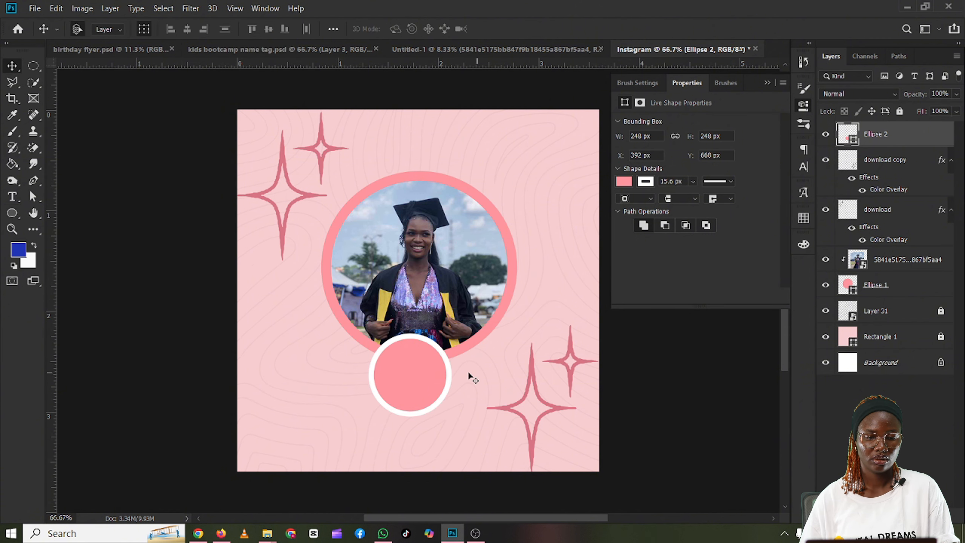
{"action": "key", "text": "ctrl+t"}
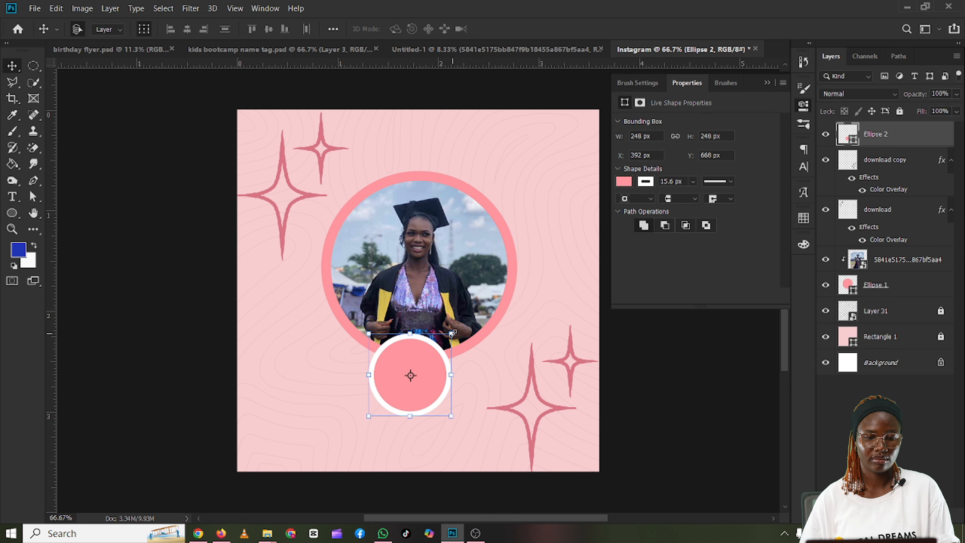
{"action": "mouse_move", "coordinate": [453, 333]}
{"action": "left_mouse_down"}
{"action": "mouse_move", "coordinate": [476, 314]}
{"action": "mouse_move", "coordinate": [460, 330]}
{"action": "left_mouse_up"}
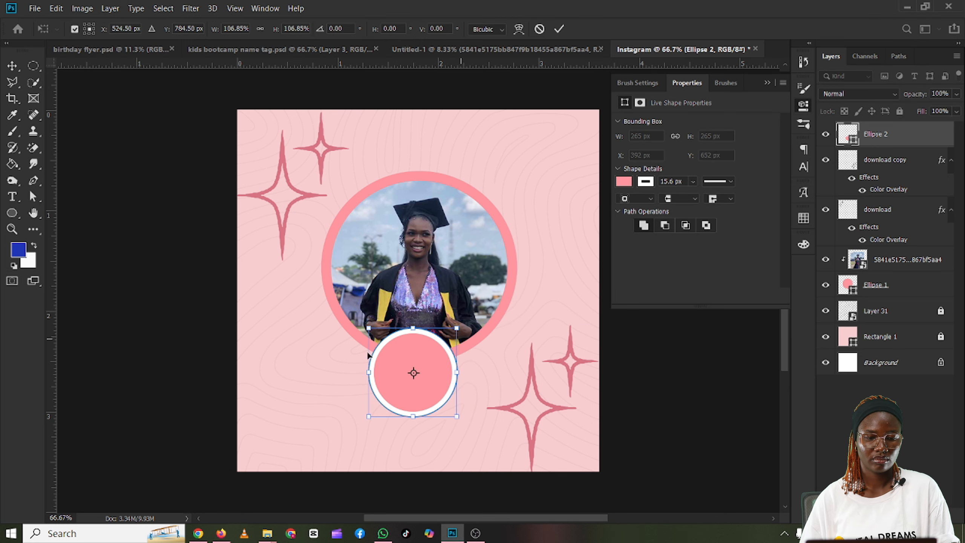
{"action": "left_click", "coordinate": [227, 330]}
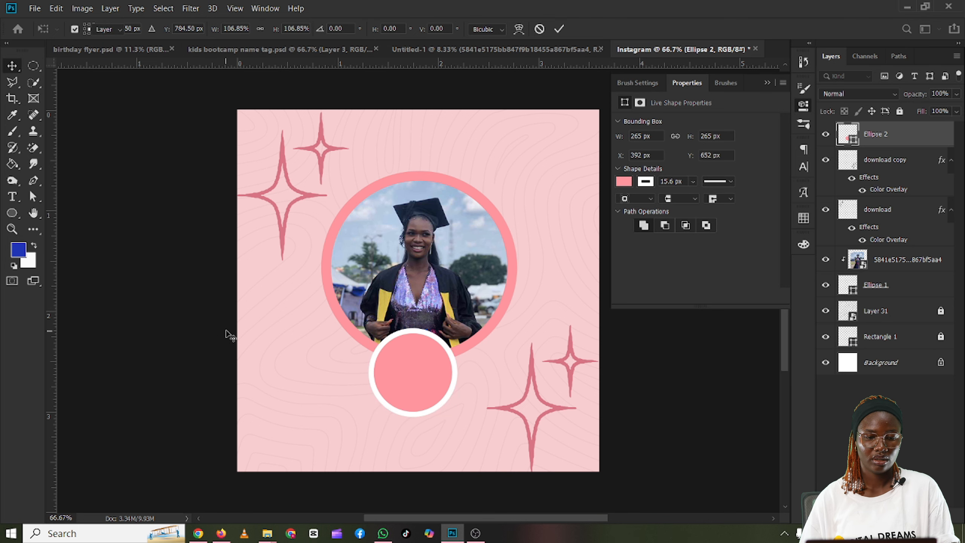
{"action": "left_click", "coordinate": [227, 330]}
{"action": "left_click", "coordinate": [412, 368]}
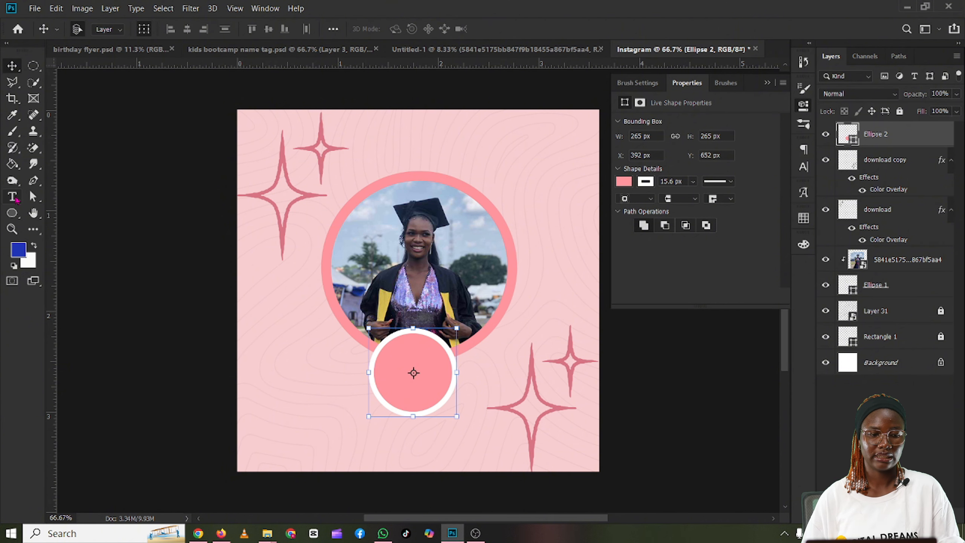
{"action": "left_click", "coordinate": [12, 196]}
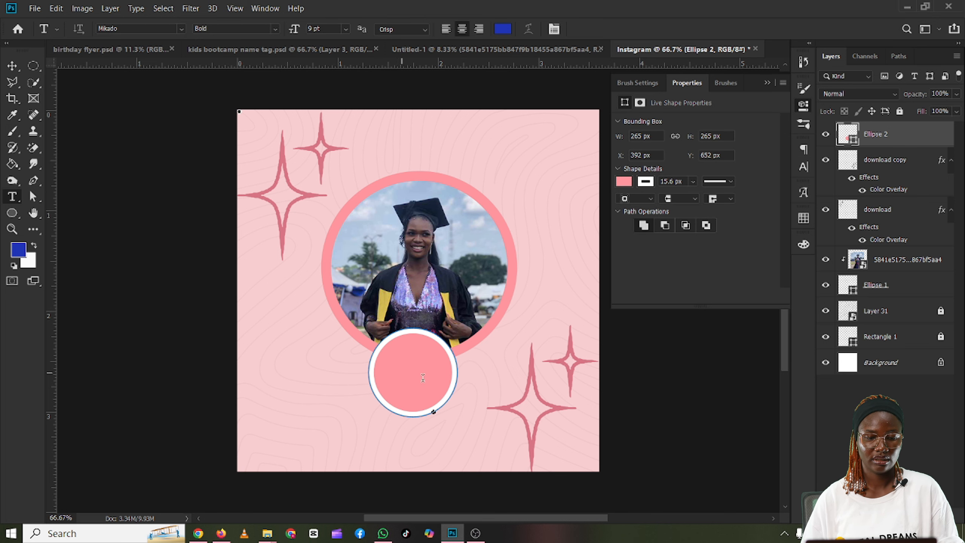
{"action": "left_click", "coordinate": [405, 373]}
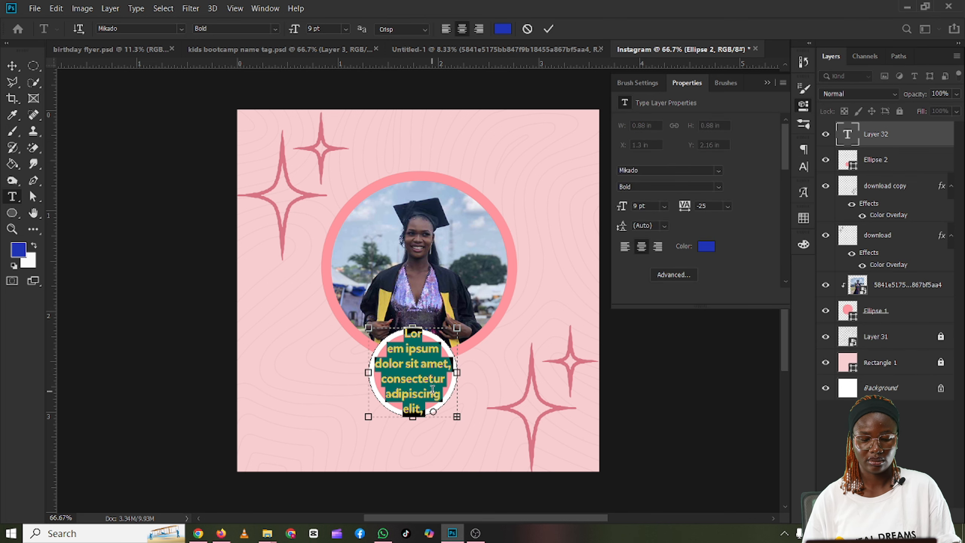
{"action": "key", "text": "ctrl"}
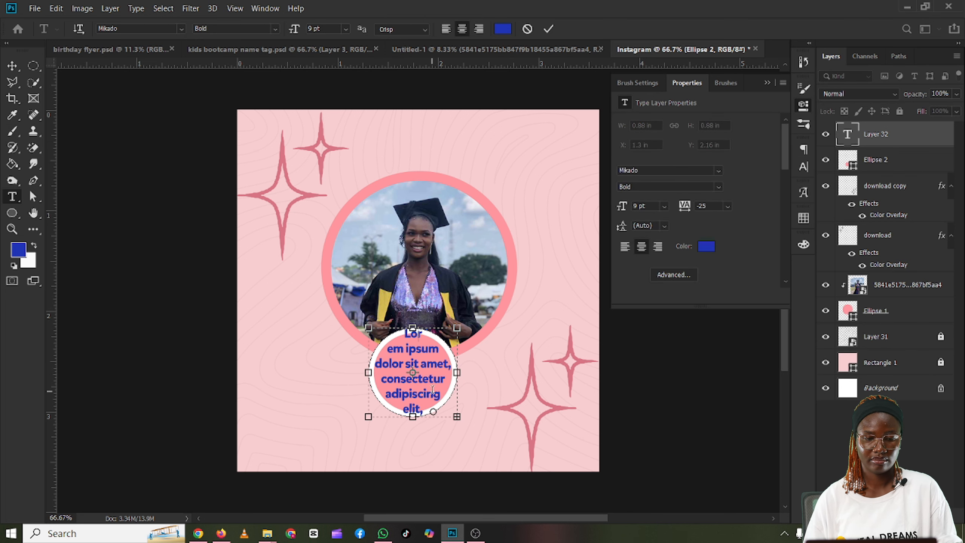
{"action": "type", "text": "M"}
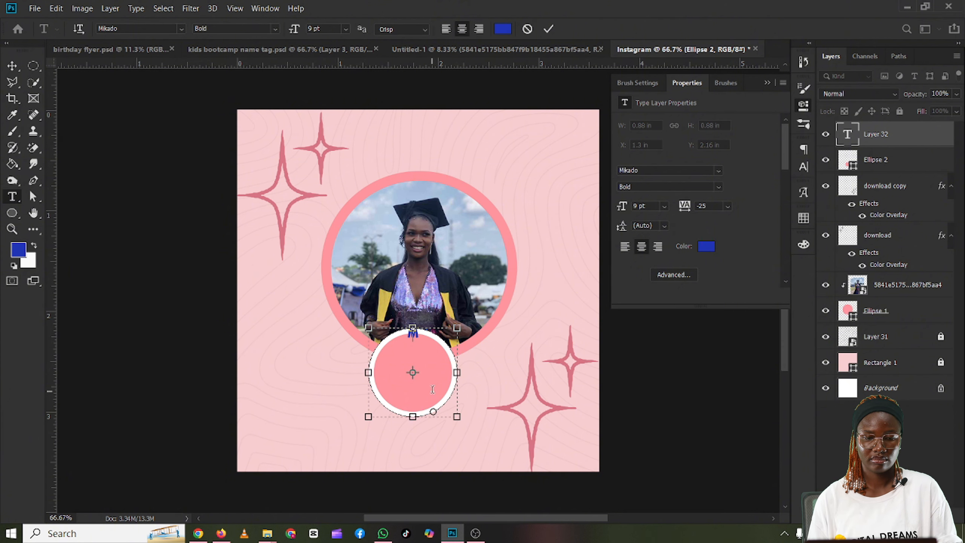
{"action": "key", "text": "BackSpace"}
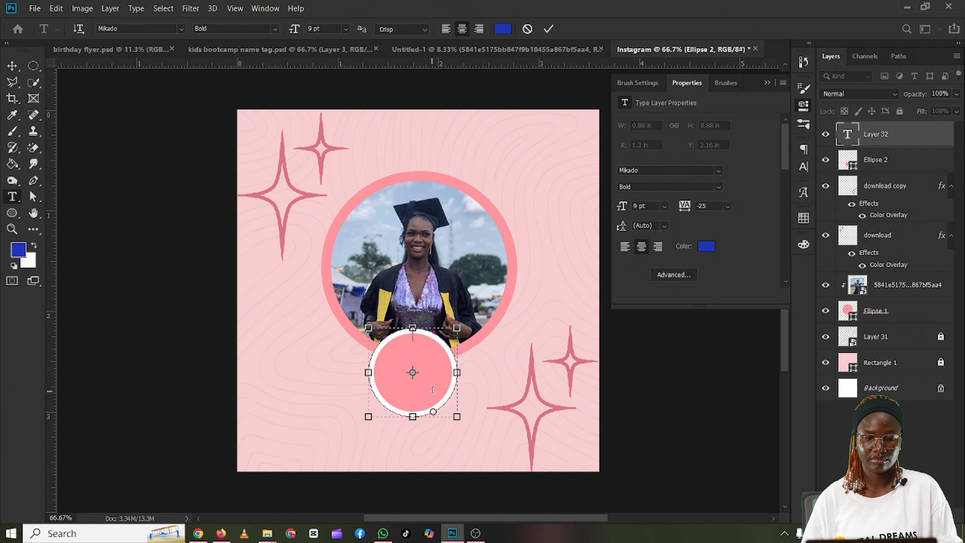
{"action": "left_click", "coordinate": [272, 307]}
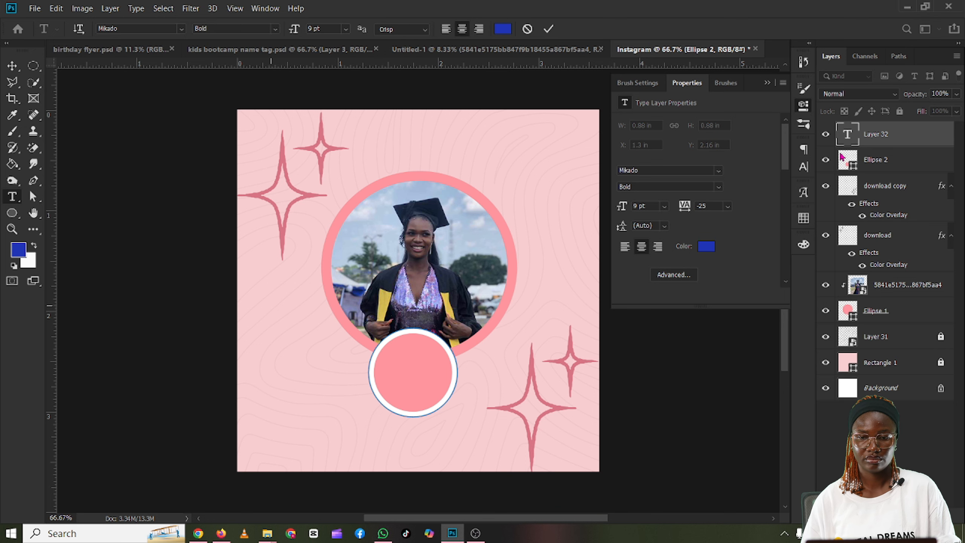
{"action": "left_click", "coordinate": [881, 131]}
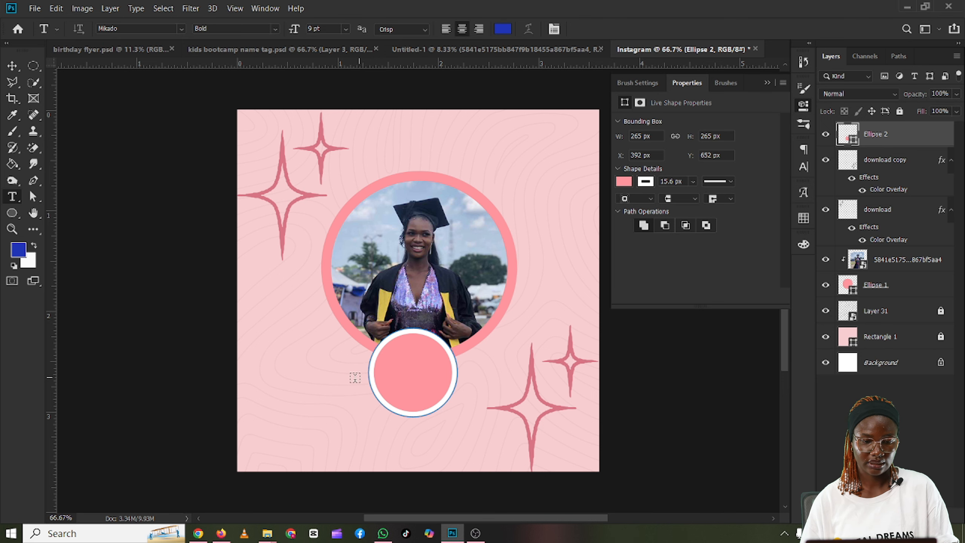
{"action": "scroll", "coordinate": [352, 362], "scroll_direction": "up", "scroll_amount": 1}
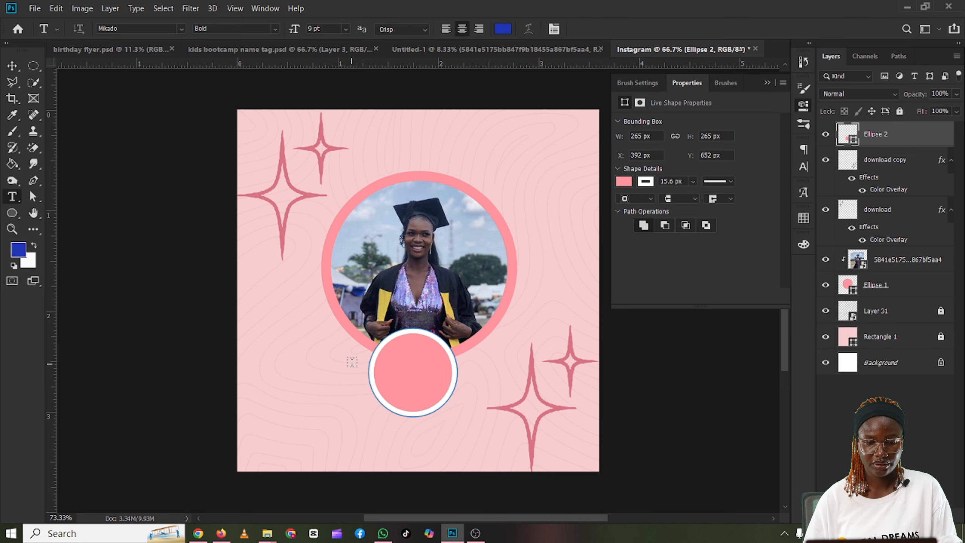
{"action": "scroll", "coordinate": [361, 371], "scroll_direction": "up", "scroll_amount": 1}
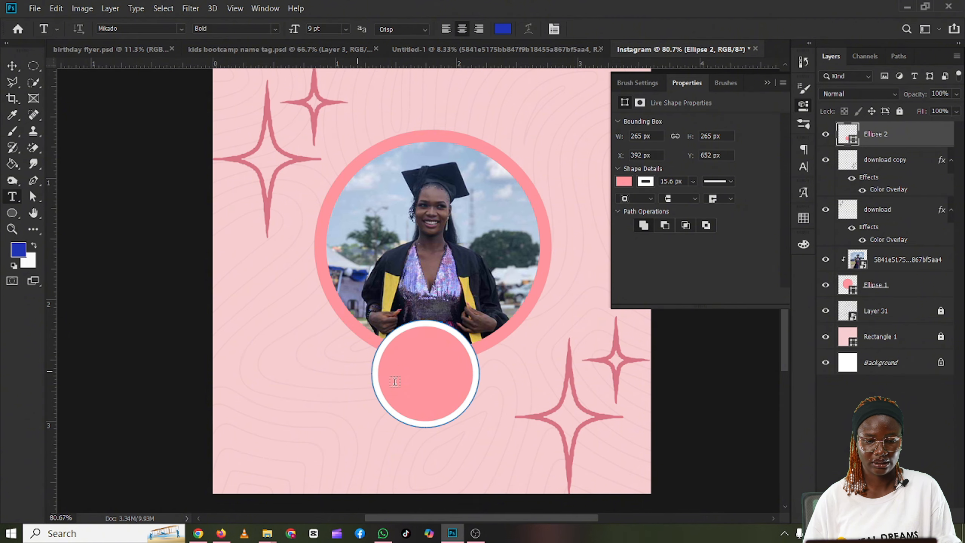
{"action": "scroll", "coordinate": [395, 381], "scroll_direction": "up", "scroll_amount": 4}
{"action": "scroll", "coordinate": [456, 399], "scroll_direction": "up", "scroll_amount": 4}
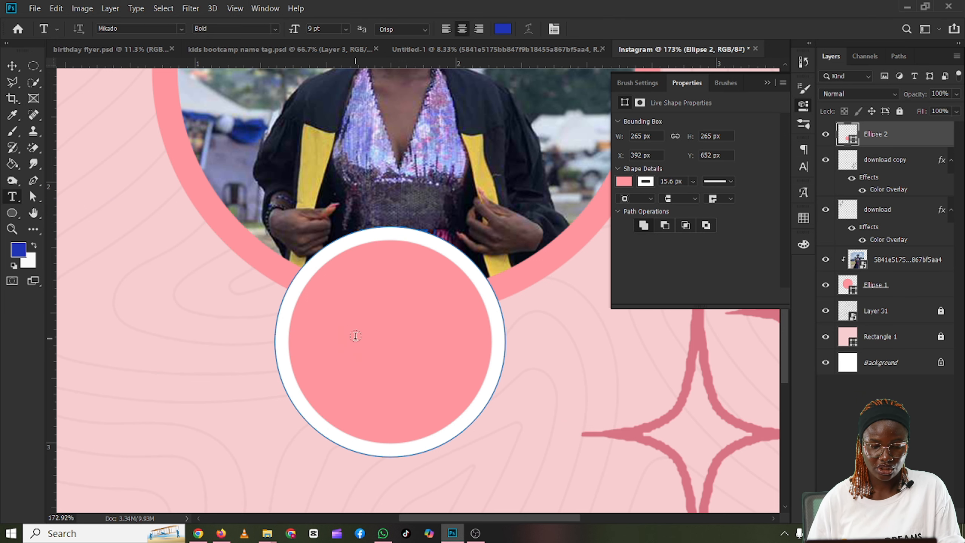
{"action": "scroll", "coordinate": [355, 335], "scroll_direction": "up", "scroll_amount": 12}
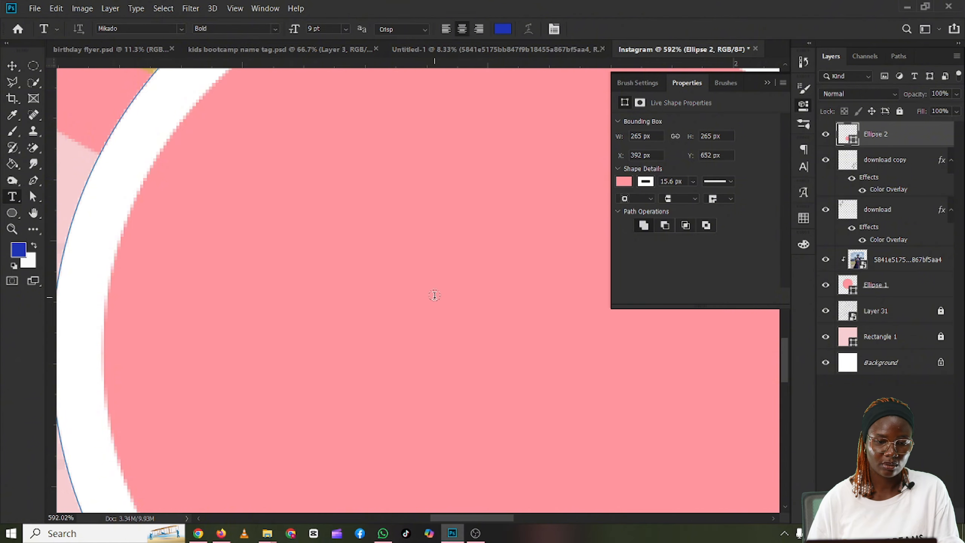
{"action": "scroll", "coordinate": [431, 295], "scroll_direction": "down", "scroll_amount": 2}
{"action": "scroll", "coordinate": [410, 287], "scroll_direction": "down", "scroll_amount": 4}
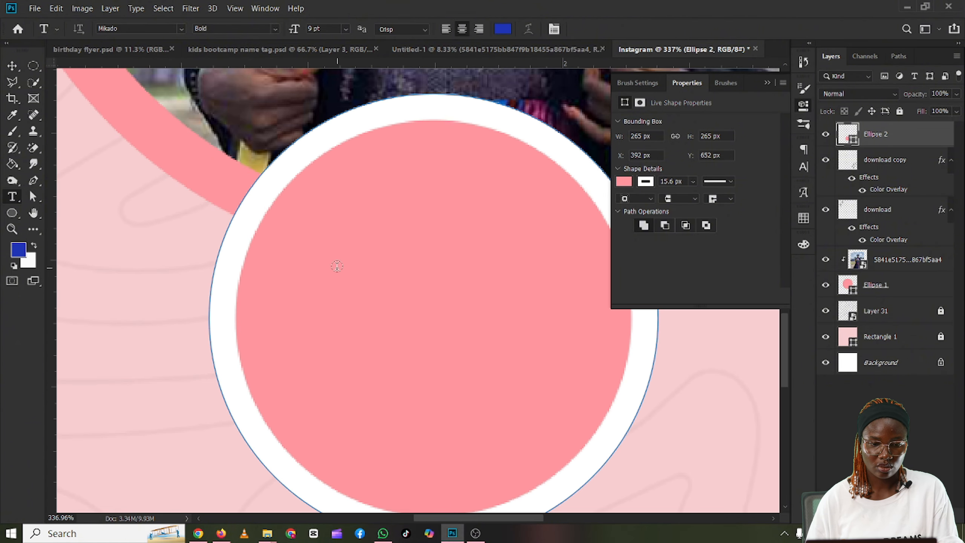
{"action": "scroll", "coordinate": [336, 266], "scroll_direction": "down", "scroll_amount": 3}
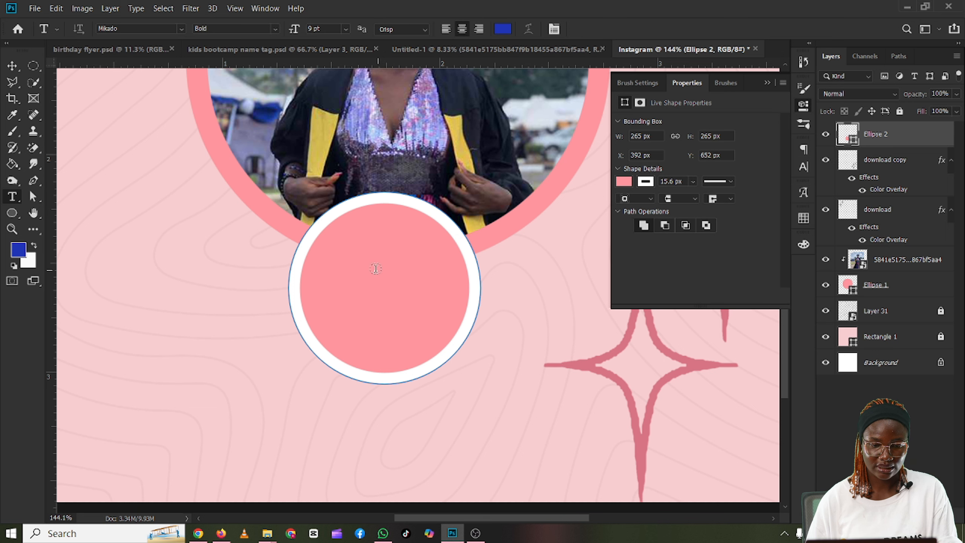
{"action": "scroll", "coordinate": [376, 266], "scroll_direction": "down", "scroll_amount": 2}
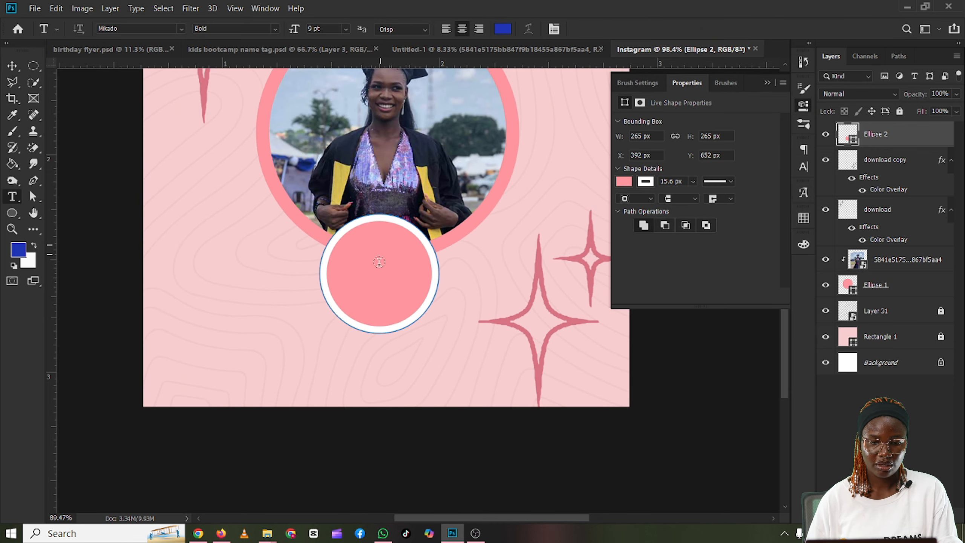
{"action": "scroll", "coordinate": [379, 262], "scroll_direction": "down", "scroll_amount": 1}
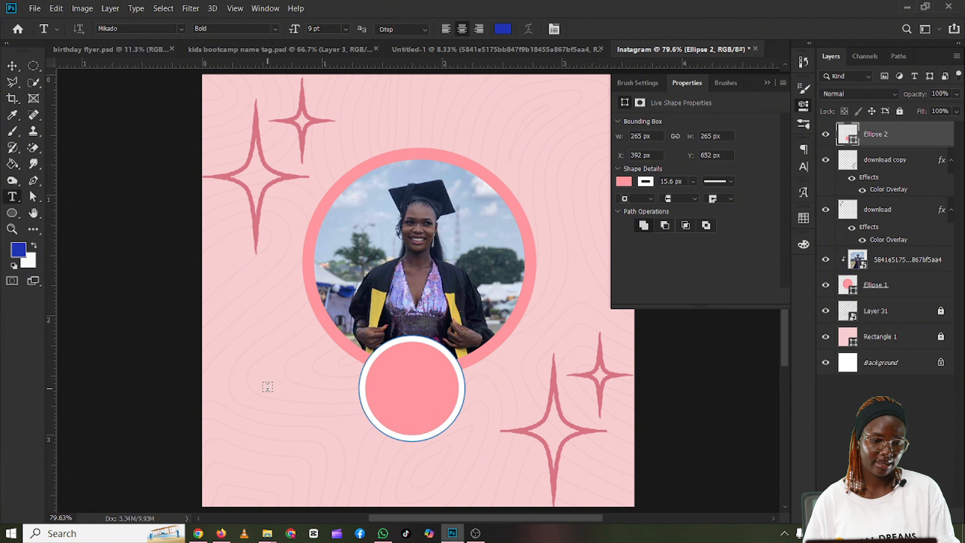
Step: Add a text line on the background left of the small circle, reading "My Name Is" followed by the person's first name
{"action": "left_click", "coordinate": [268, 387]}
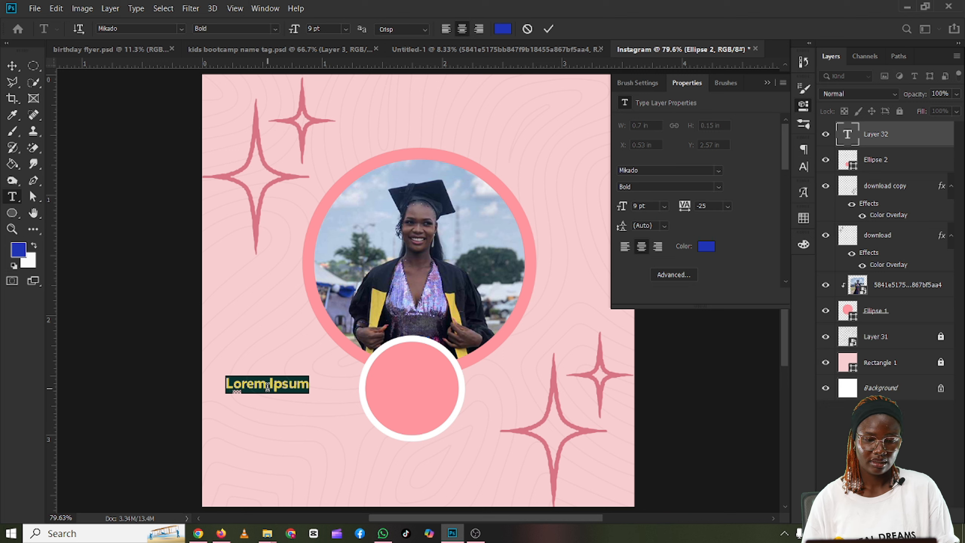
{"action": "left_click", "coordinate": [268, 387]}
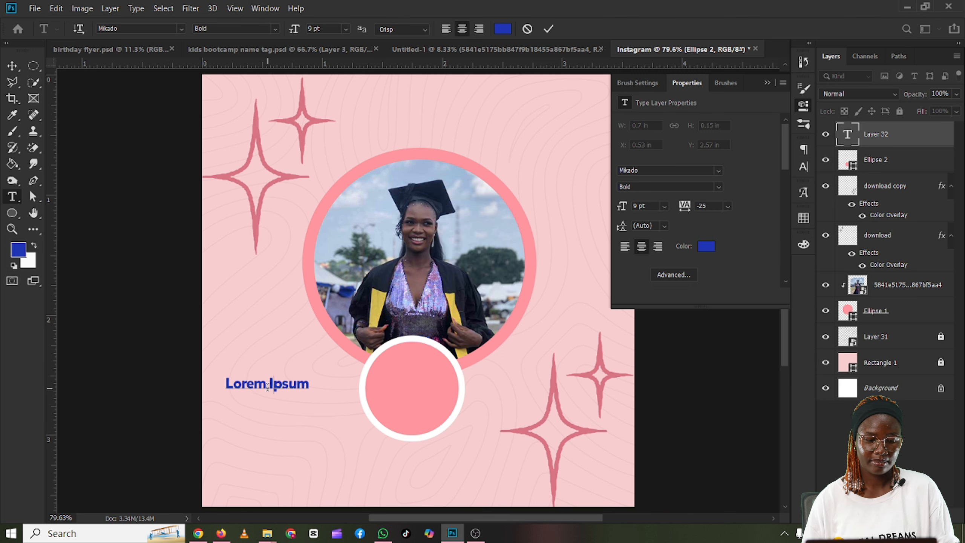
{"action": "key", "text": "ctrl+a"}
{"action": "type", "text": "My"}
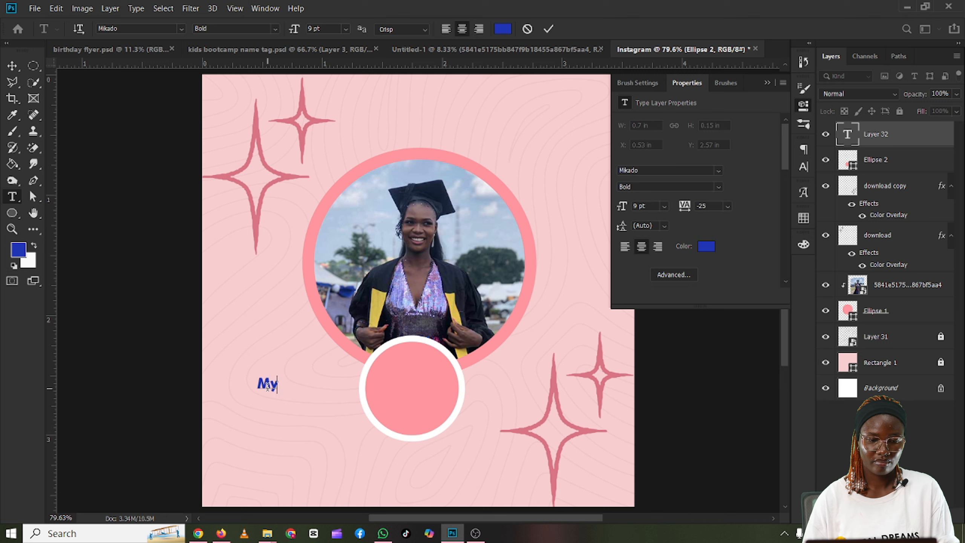
{"action": "type", "text": " Name"}
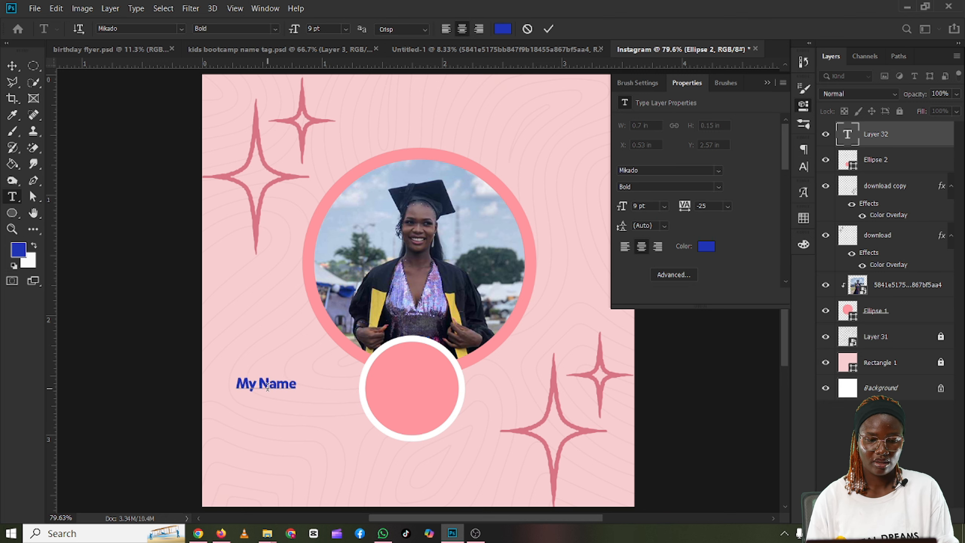
{"action": "type", "text": " Is"}
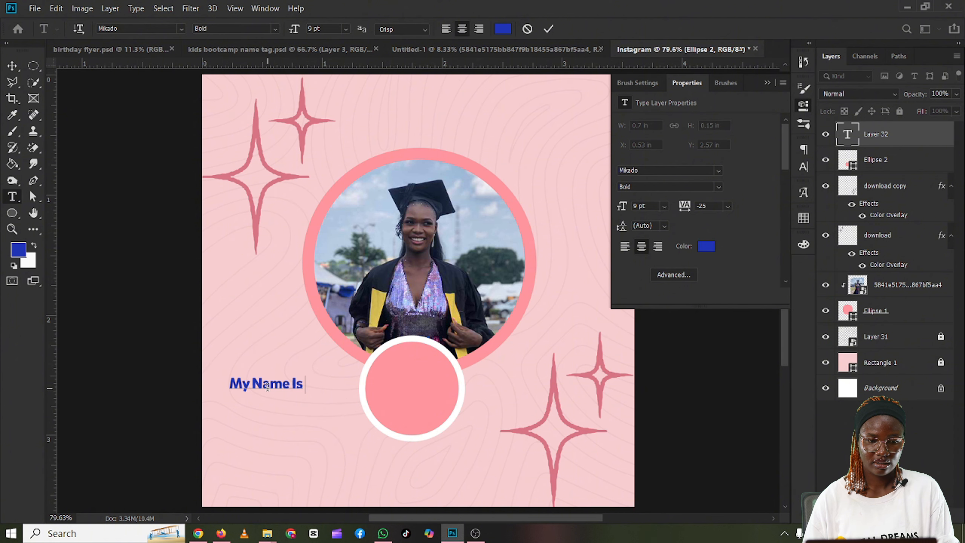
{"action": "type", "text": " Ble"}
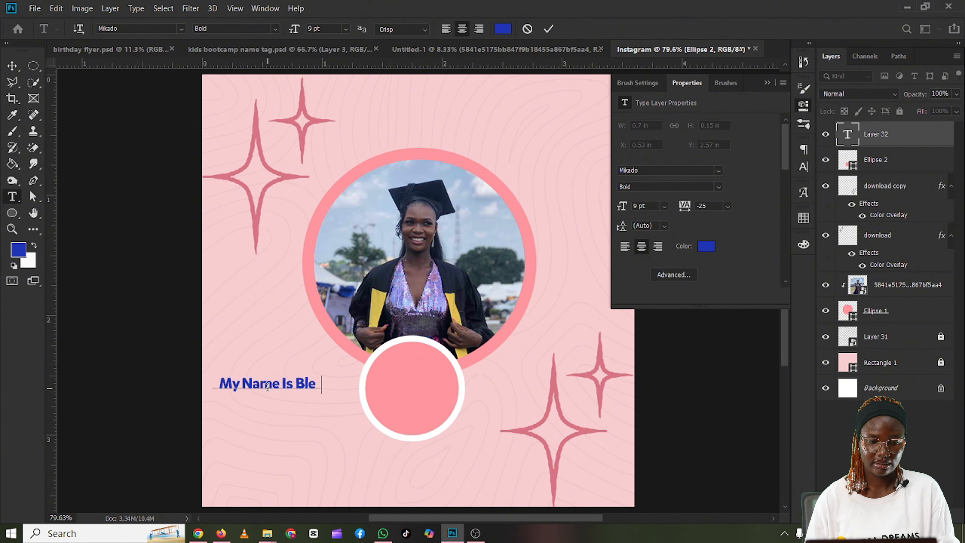
{"action": "key", "text": "BackSpace"}
{"action": "type", "text": "ssing"}
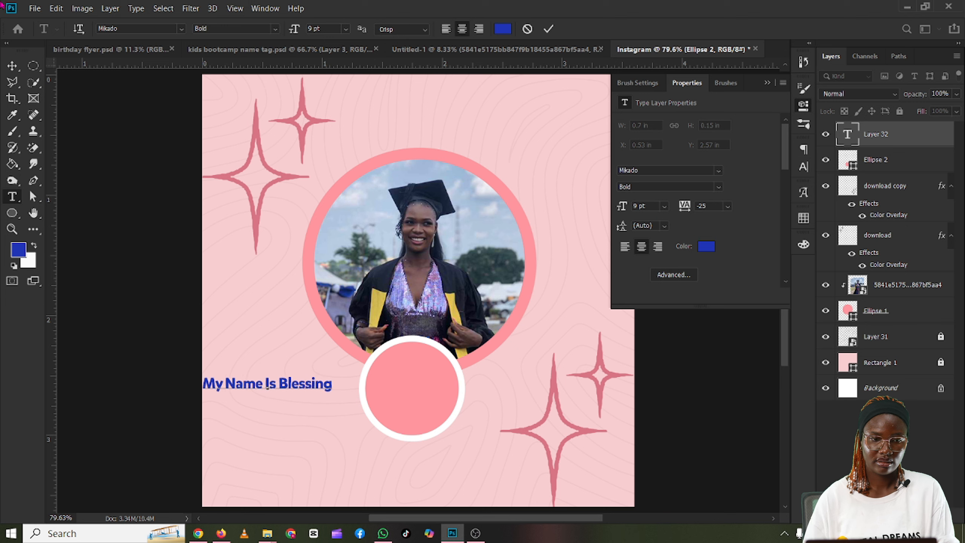
Step: Scale the name text to about 91.45% and move it onto the small pink circle
{"action": "left_click", "coordinate": [11, 68]}
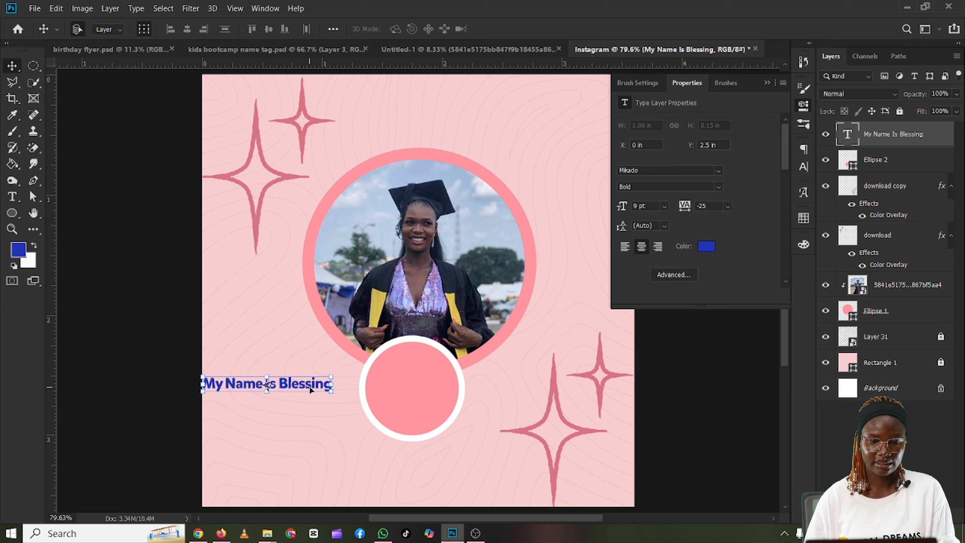
{"action": "left_click_drag", "start_coordinate": [340, 393], "coordinate": [450, 391]}
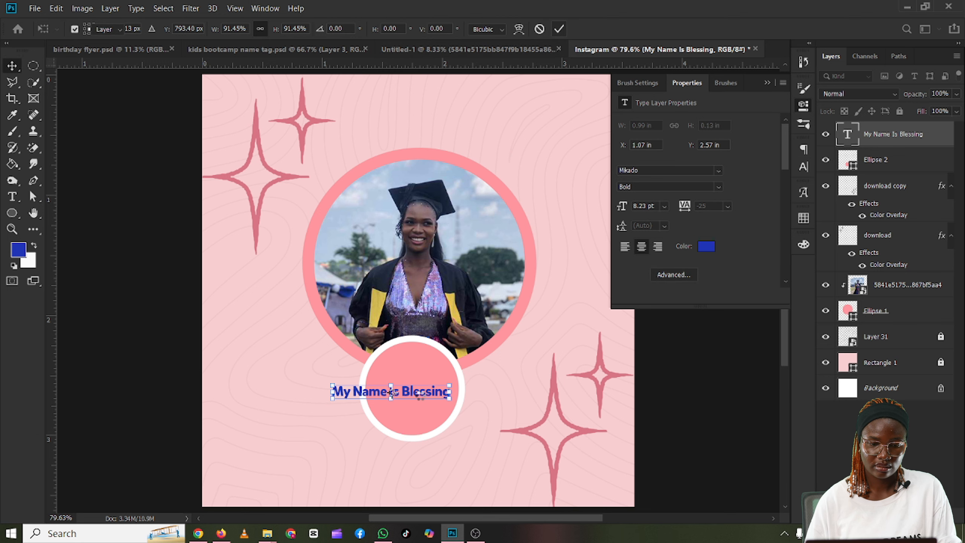
Step: Break the name text after "My Name Is" so the first name sits on a second line
{"action": "double_click", "coordinate": [420, 396]}
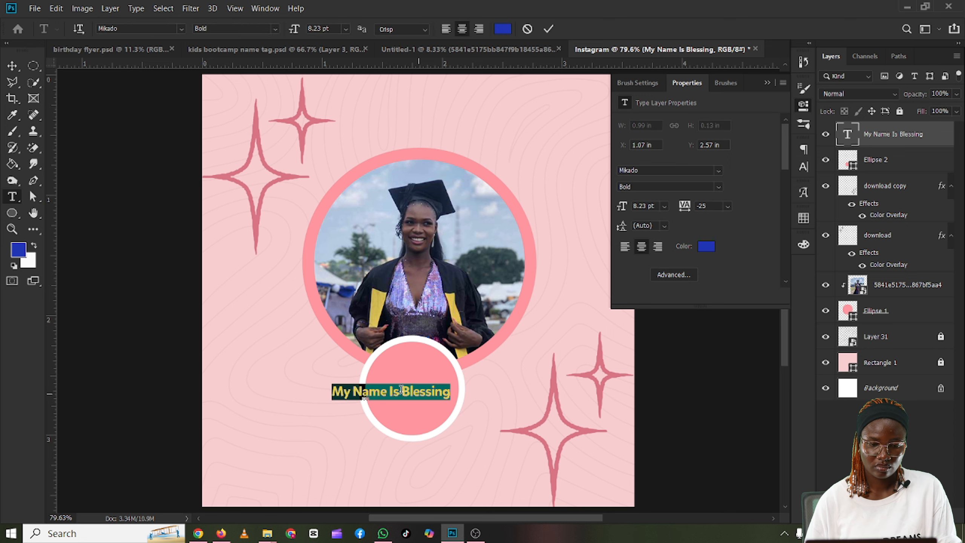
{"action": "left_click", "coordinate": [401, 392]}
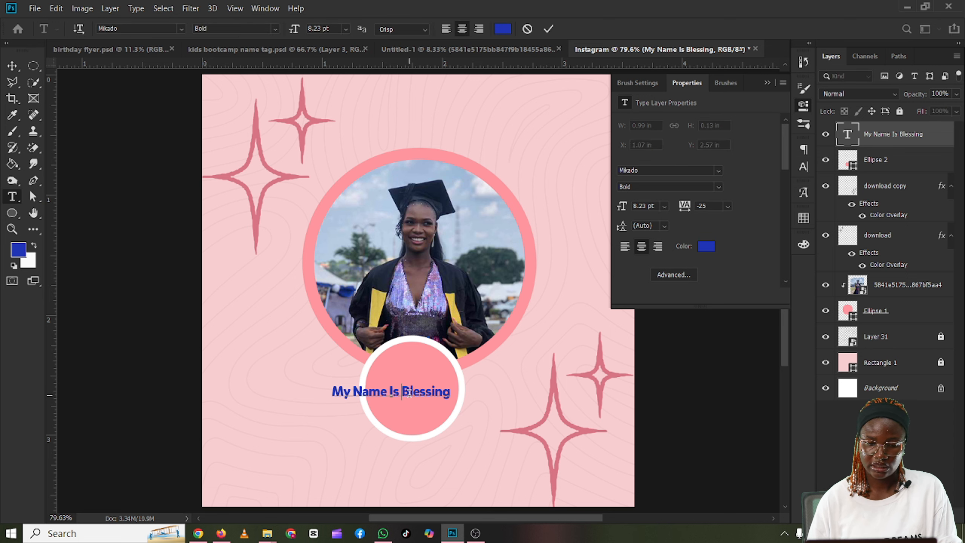
{"action": "key", "text": "Return"}
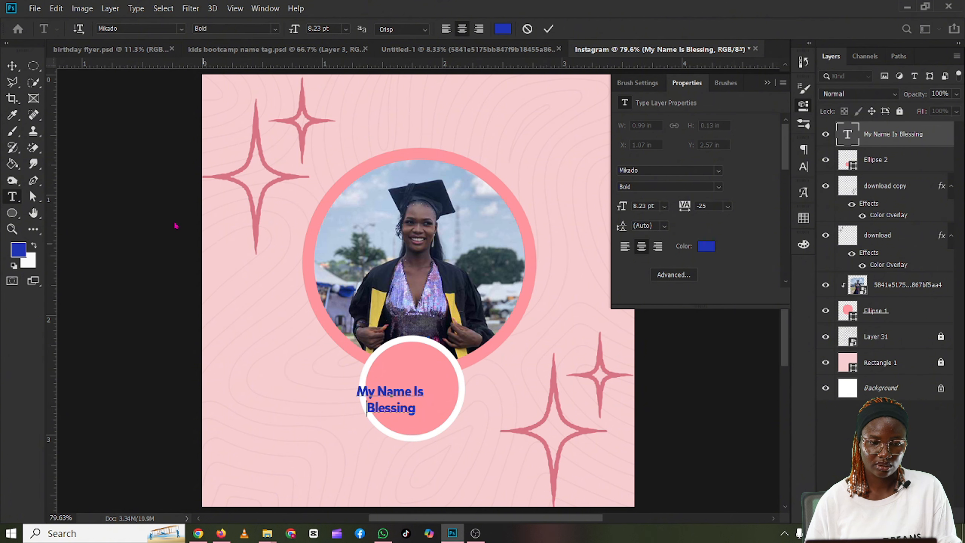
{"action": "left_click", "coordinate": [548, 30]}
{"action": "key", "text": "v"}
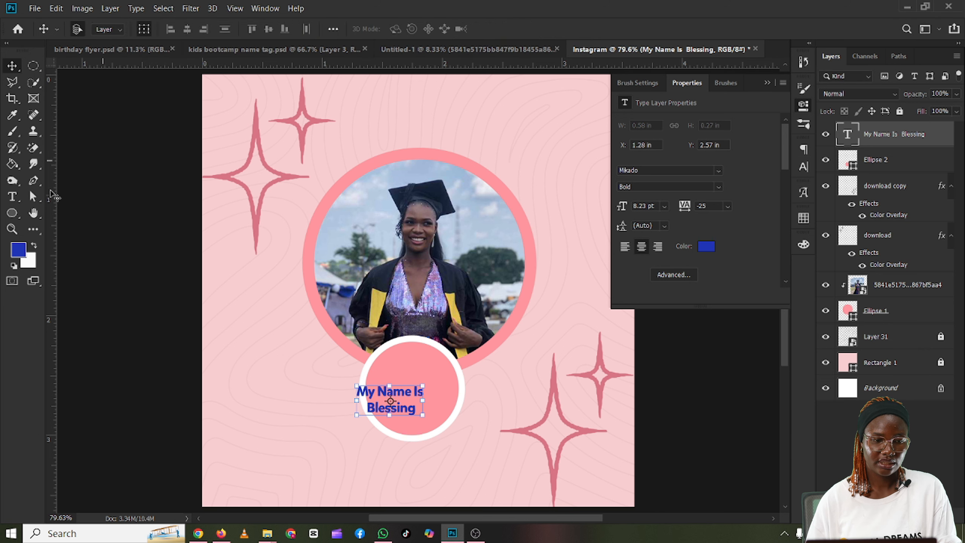
{"action": "left_click", "coordinate": [14, 196]}
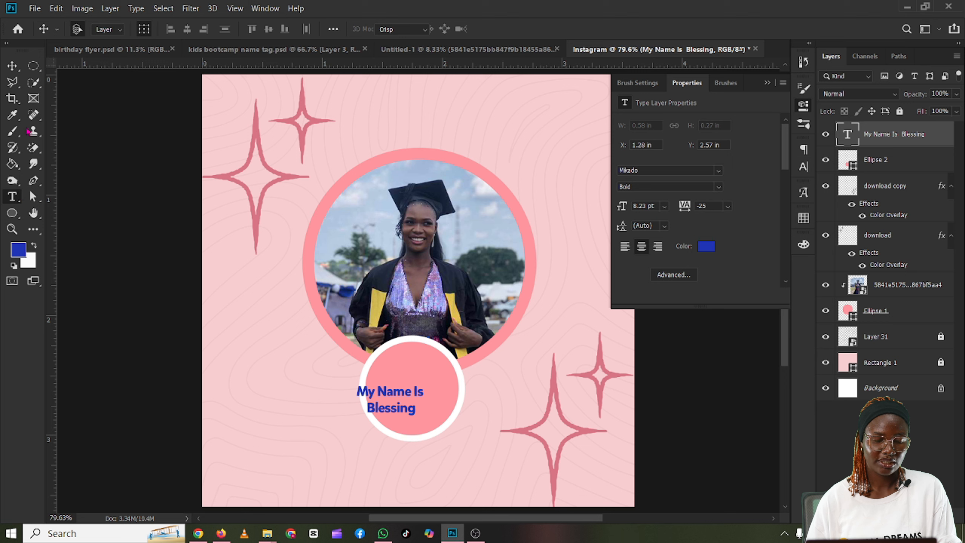
Step: Change the colour of the name text on the small pink circle to near-white (fefefe)
{"action": "left_click", "coordinate": [12, 66]}
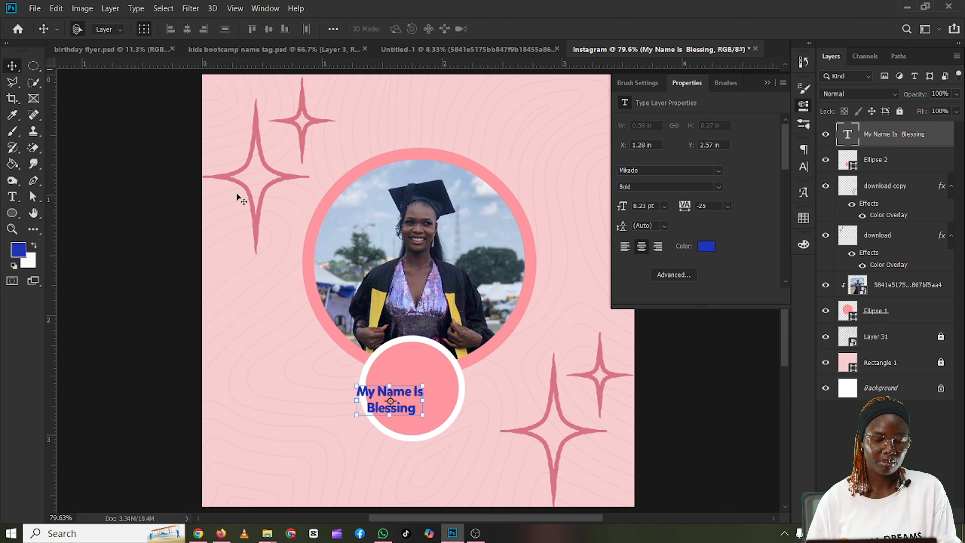
{"action": "left_click", "coordinate": [767, 83]}
{"action": "left_click", "coordinate": [268, 6]}
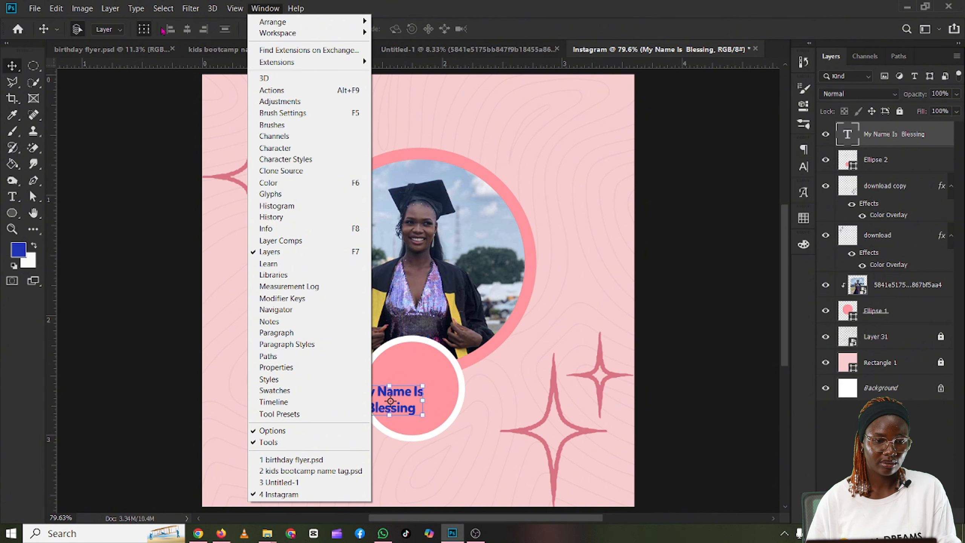
{"action": "left_click", "coordinate": [12, 199]}
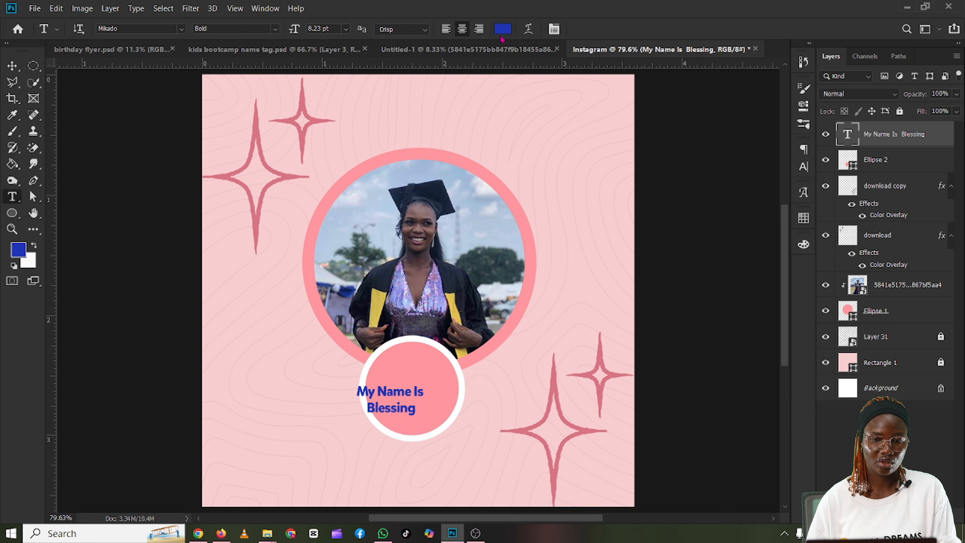
{"action": "left_click", "coordinate": [502, 30]}
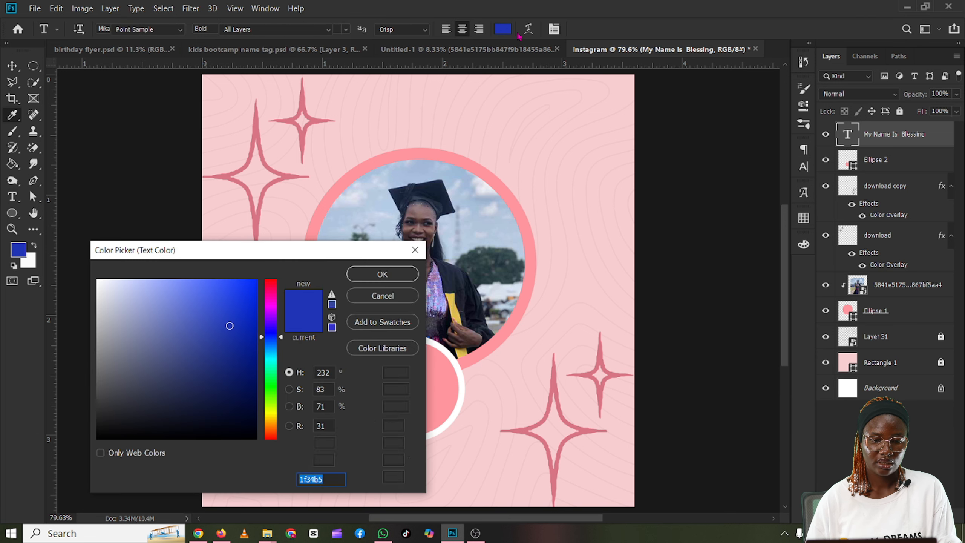
{"action": "left_click_drag", "start_coordinate": [158, 312], "coordinate": [97, 280]}
{"action": "left_click", "coordinate": [385, 276]}
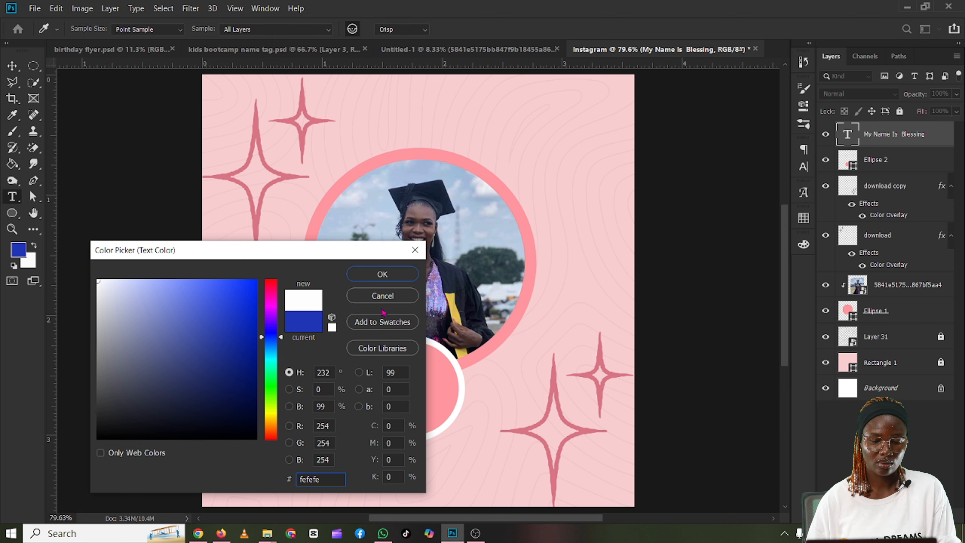
{"action": "left_click_drag", "start_coordinate": [403, 395], "coordinate": [423, 383]}
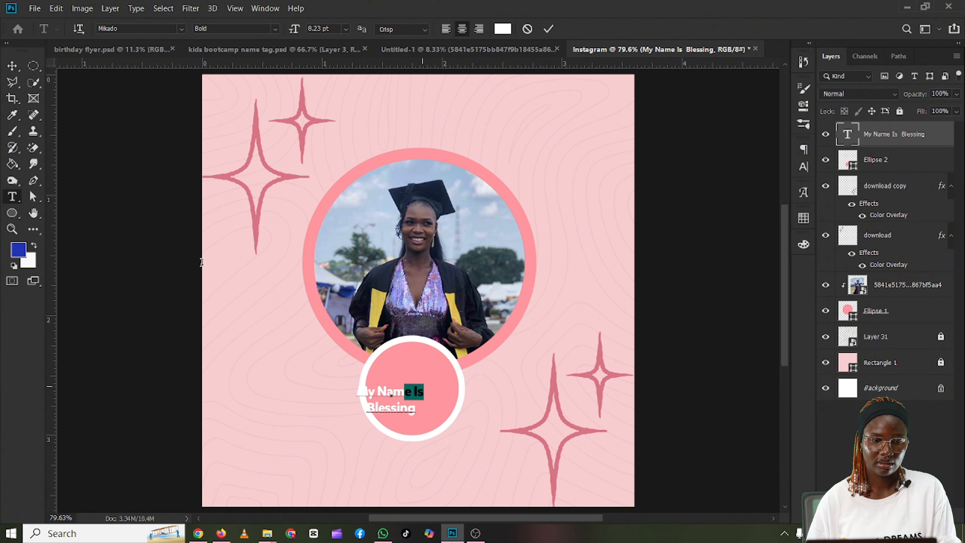
{"action": "key", "text": "ctrl+h"}
{"action": "key", "text": "ctrl+shift+period"}
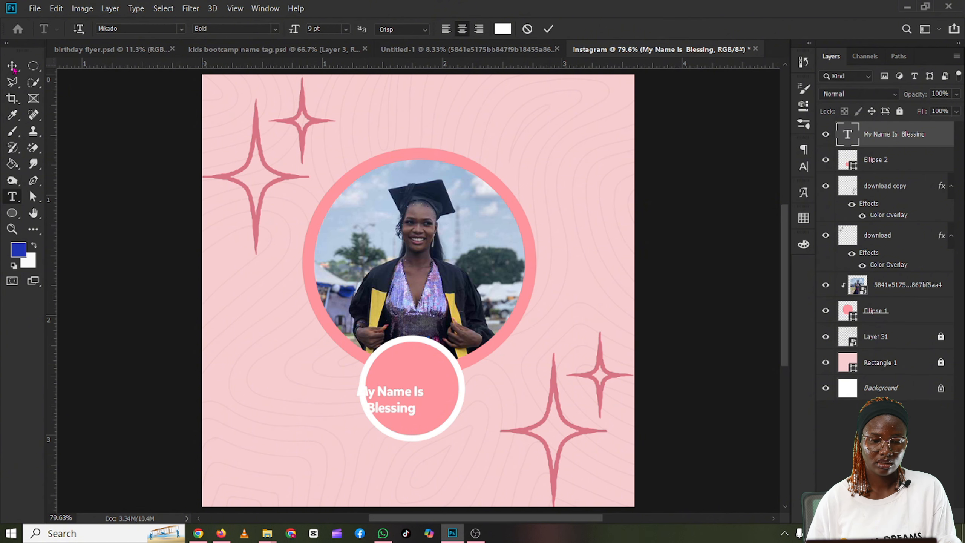
{"action": "left_click", "coordinate": [12, 66]}
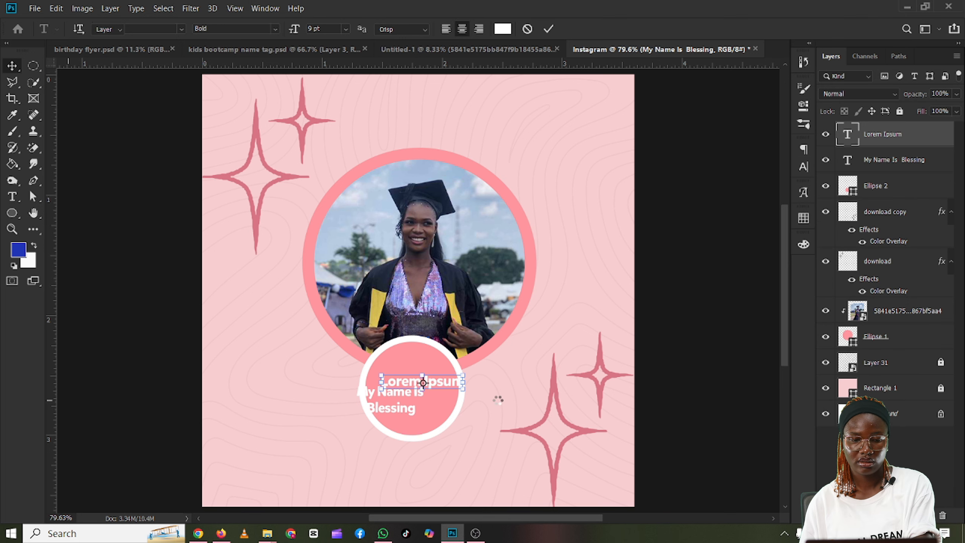
{"action": "key", "text": "Delete"}
Step: Centre the name text within the small pink circle and scale it to 109.25%
{"action": "left_click_drag", "start_coordinate": [411, 406], "coordinate": [433, 396]}
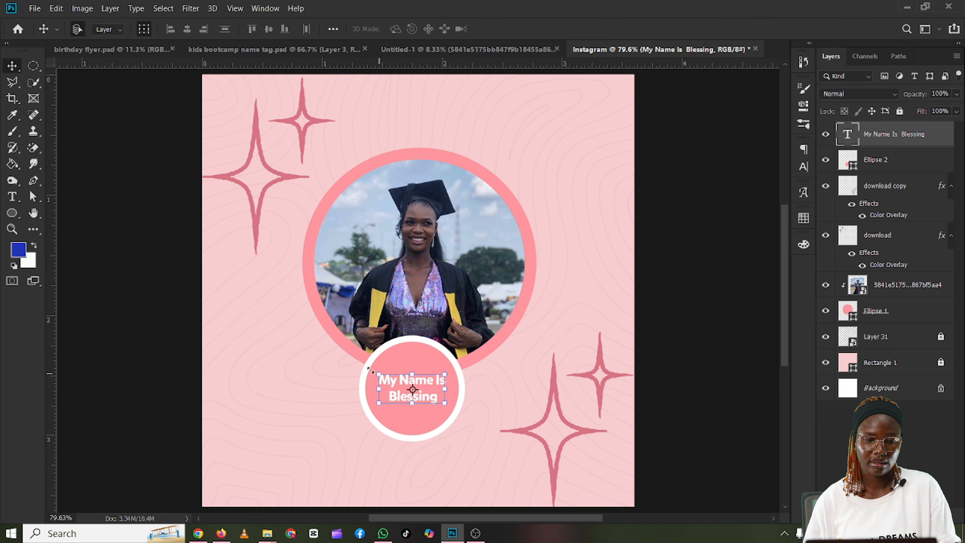
{"action": "mouse_move", "coordinate": [371, 370]}
{"action": "left_mouse_down"}
{"action": "mouse_move", "coordinate": [364, 366]}
{"action": "mouse_move", "coordinate": [372, 369]}
{"action": "left_mouse_up"}
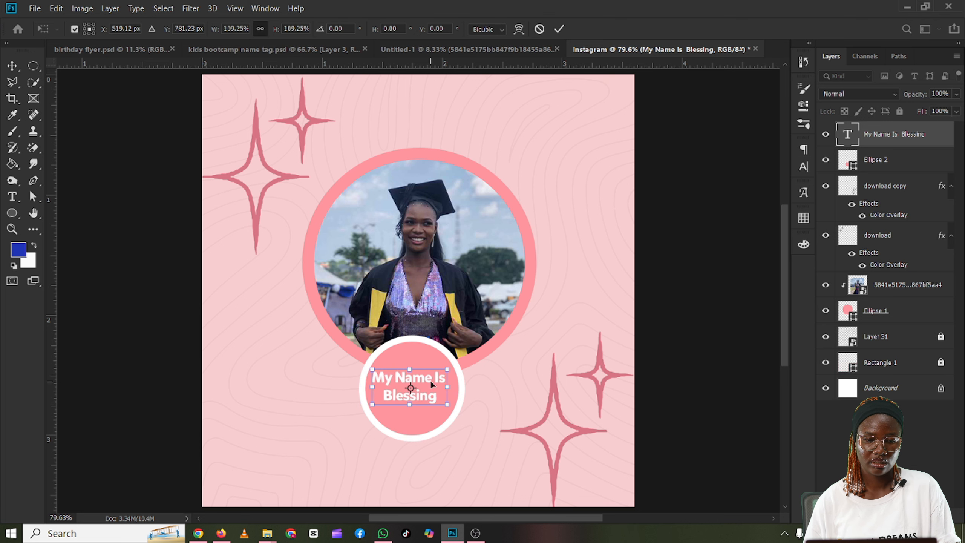
{"action": "left_click_drag", "start_coordinate": [431, 382], "coordinate": [432, 382]}
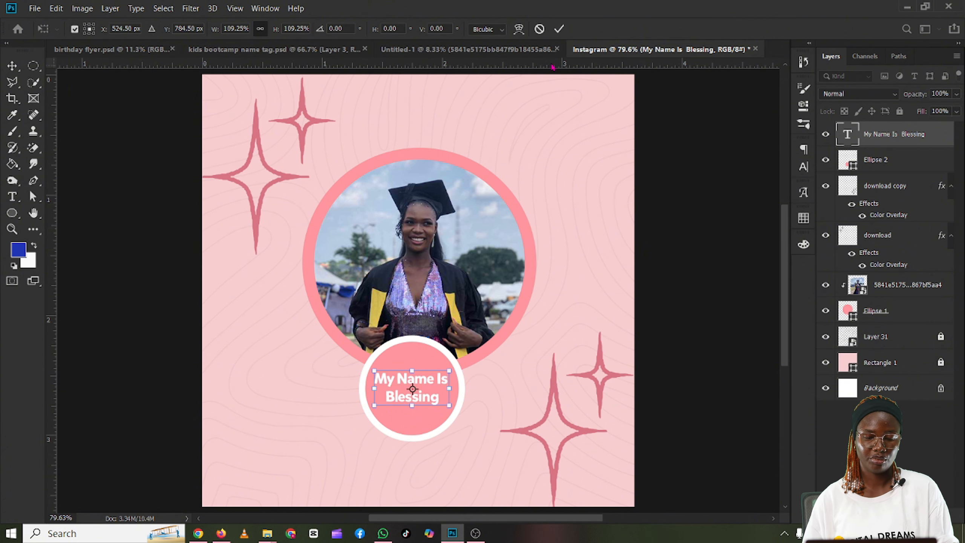
{"action": "left_click", "coordinate": [559, 30]}
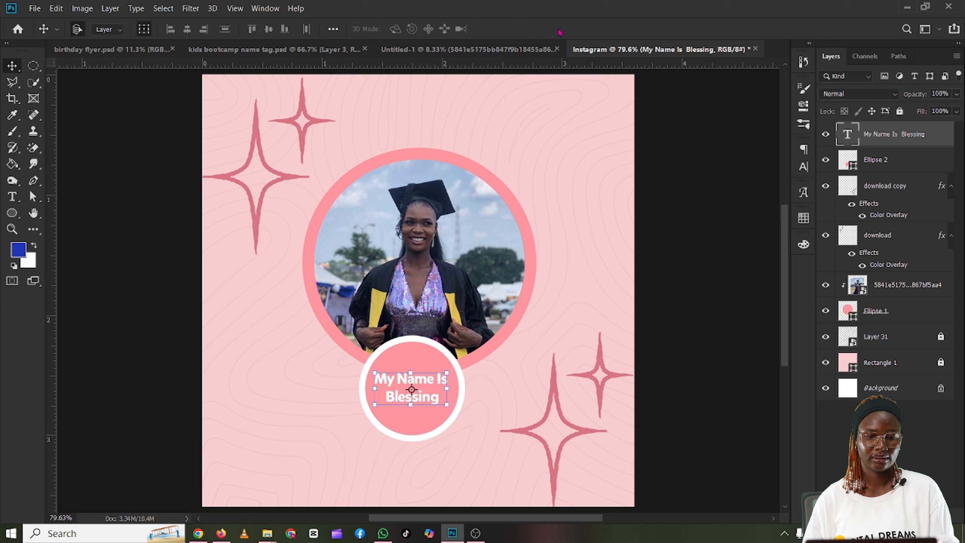
{"action": "left_click", "coordinate": [259, 357]}
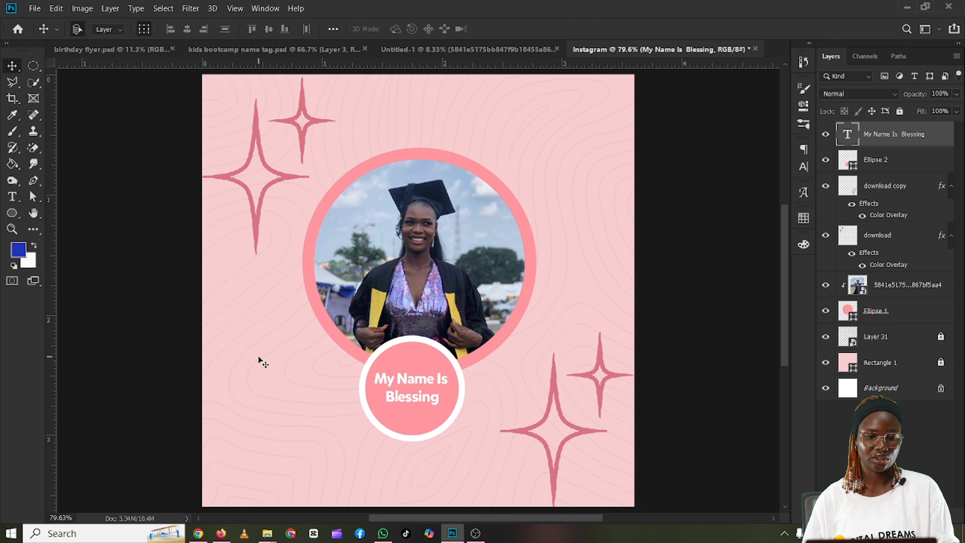
{"action": "left_click", "coordinate": [258, 357]}
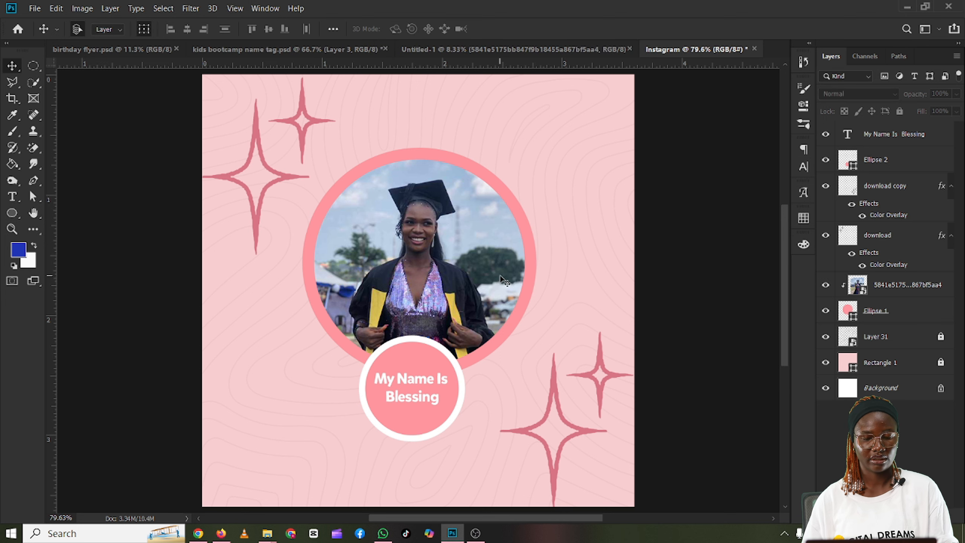
Step: Scale the graduation photo and its large pink circle together to 108.20% and position them at X 524.50 px, Y 652.00 px
{"action": "left_click", "coordinate": [370, 295]}
{"action": "scroll", "coordinate": [369, 294], "scroll_direction": "down", "scroll_amount": 1}
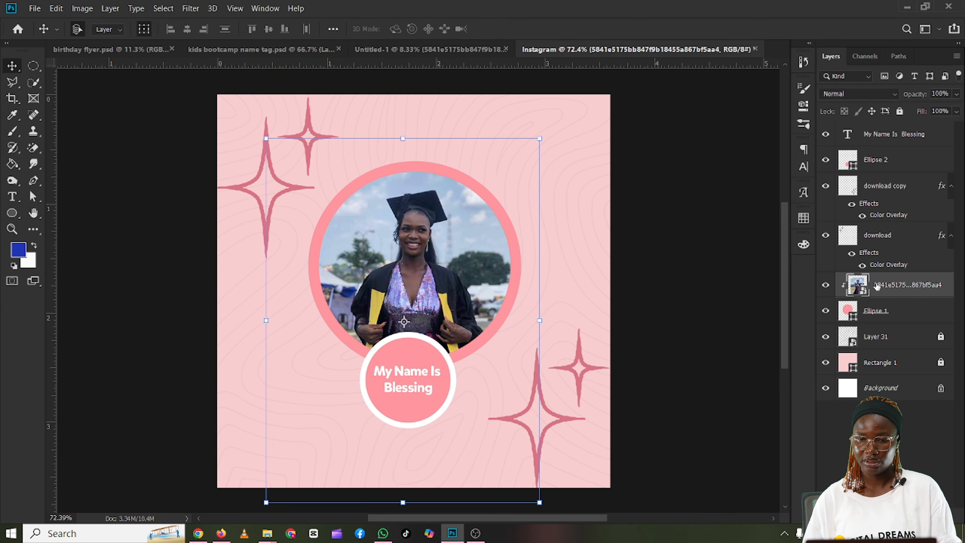
{"action": "left_click", "coordinate": [896, 320], "text": "shift"}
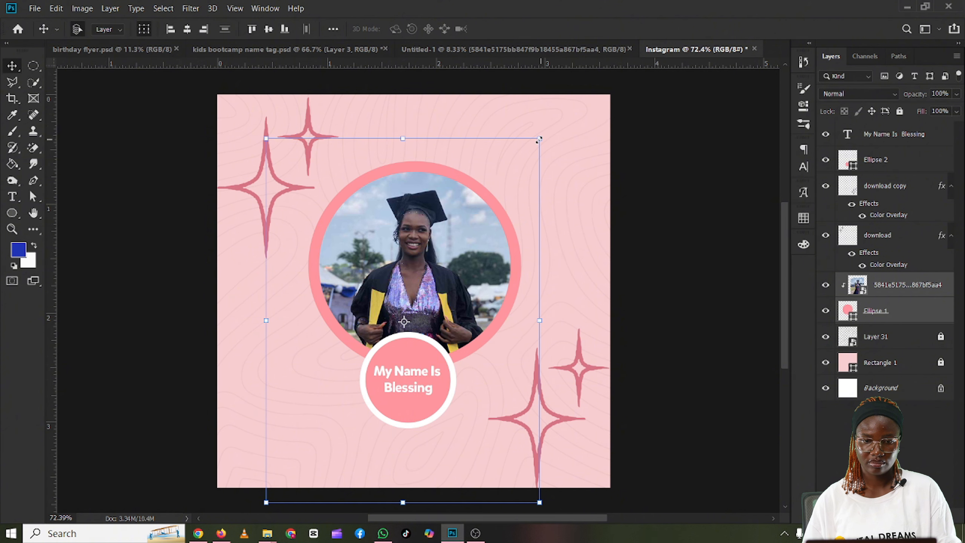
{"action": "left_click_drag", "start_coordinate": [539, 139], "coordinate": [559, 130]}
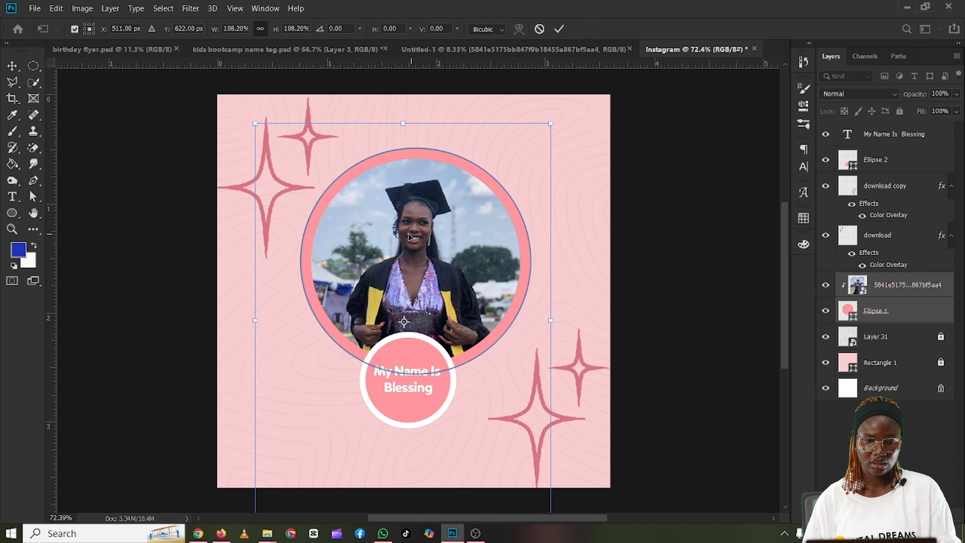
{"action": "left_click_drag", "start_coordinate": [399, 237], "coordinate": [410, 246]}
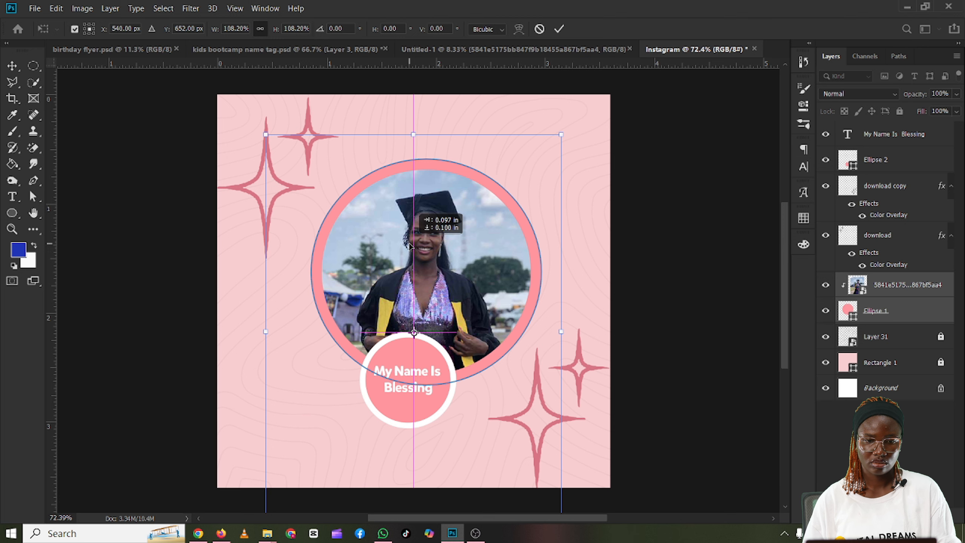
{"action": "left_click_drag", "start_coordinate": [410, 246], "coordinate": [405, 246]}
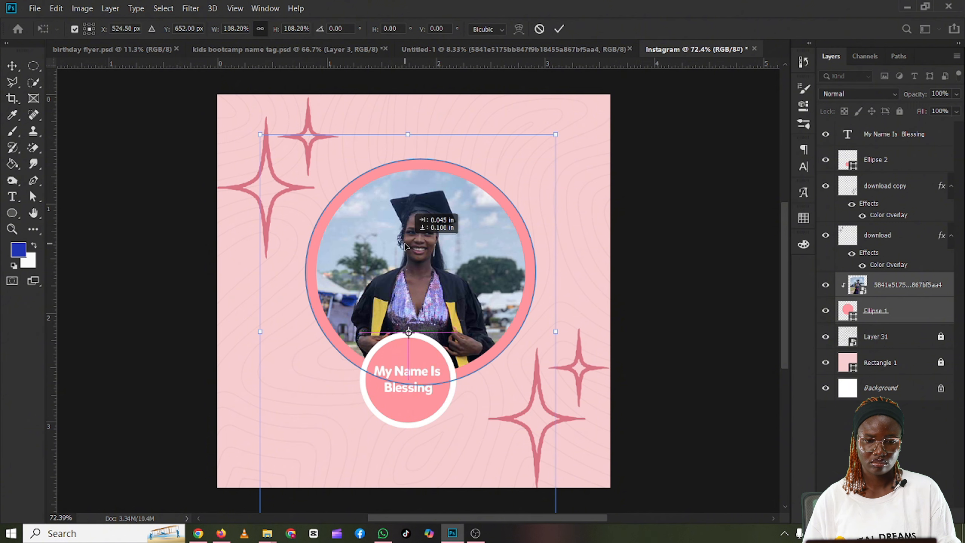
{"action": "left_click_drag", "start_coordinate": [405, 246], "coordinate": [405, 246]}
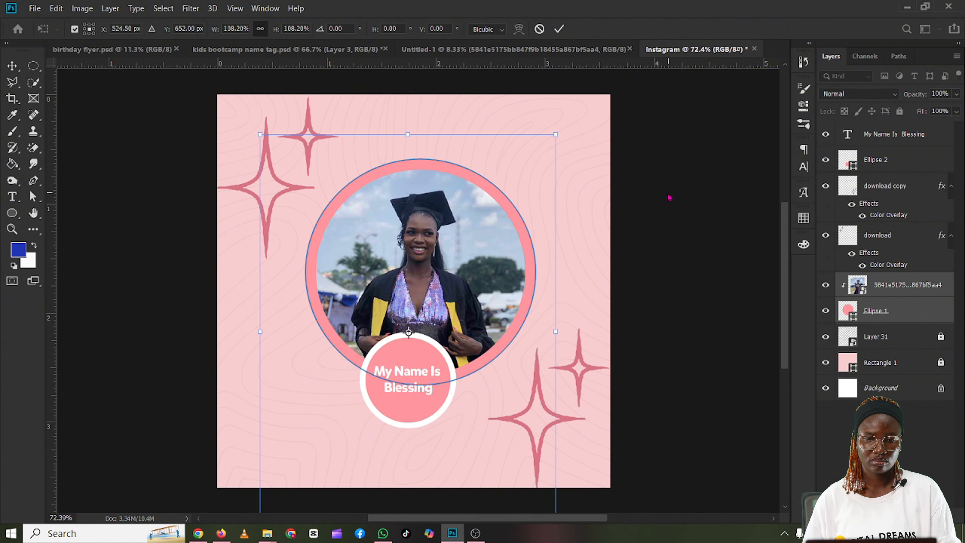
{"action": "key", "text": "Return"}
Step: Move the small white-stroked circle and its name text together down and right, centring them on the photo circle's lower edge
{"action": "left_click", "coordinate": [415, 407]}
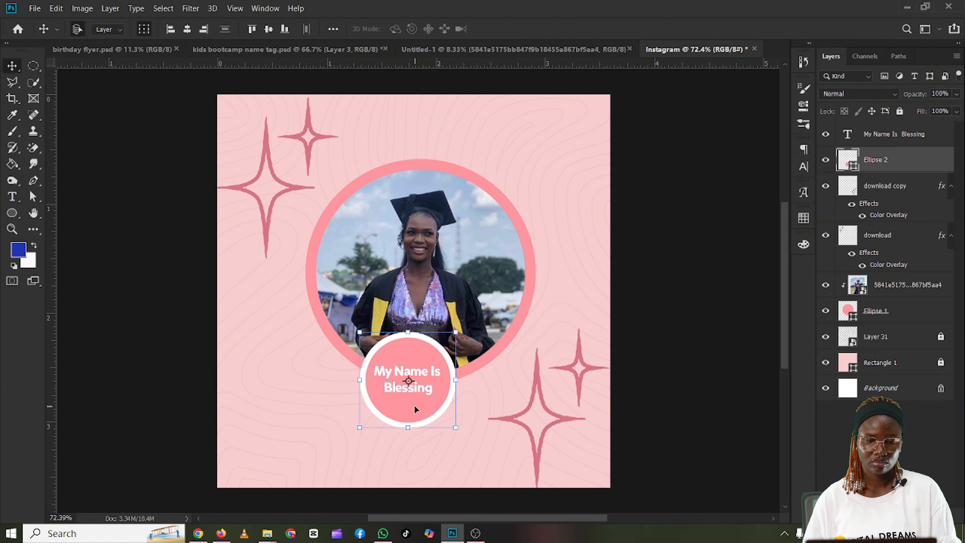
{"action": "left_click", "coordinate": [421, 380], "text": "shift"}
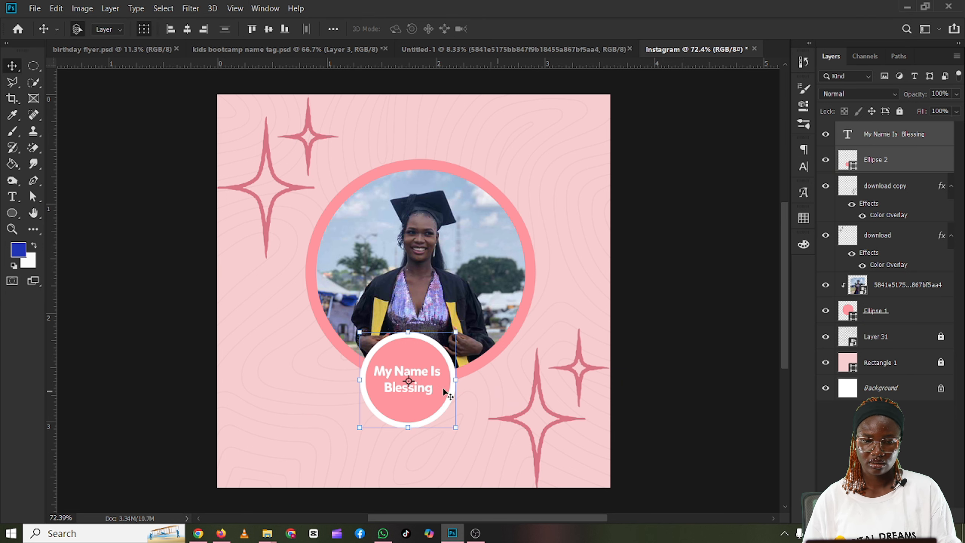
{"action": "left_click_drag", "start_coordinate": [413, 397], "coordinate": [424, 412]}
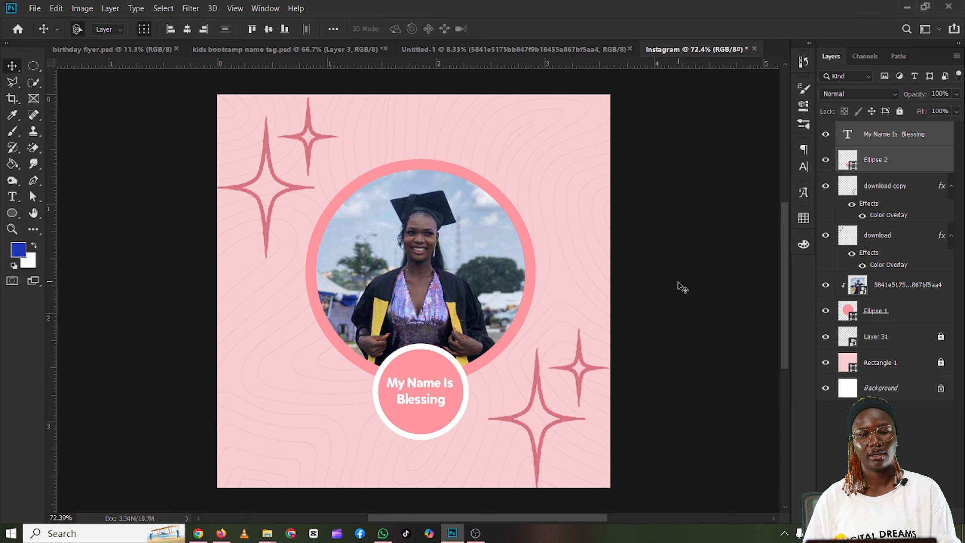
{"action": "left_click", "coordinate": [682, 287]}
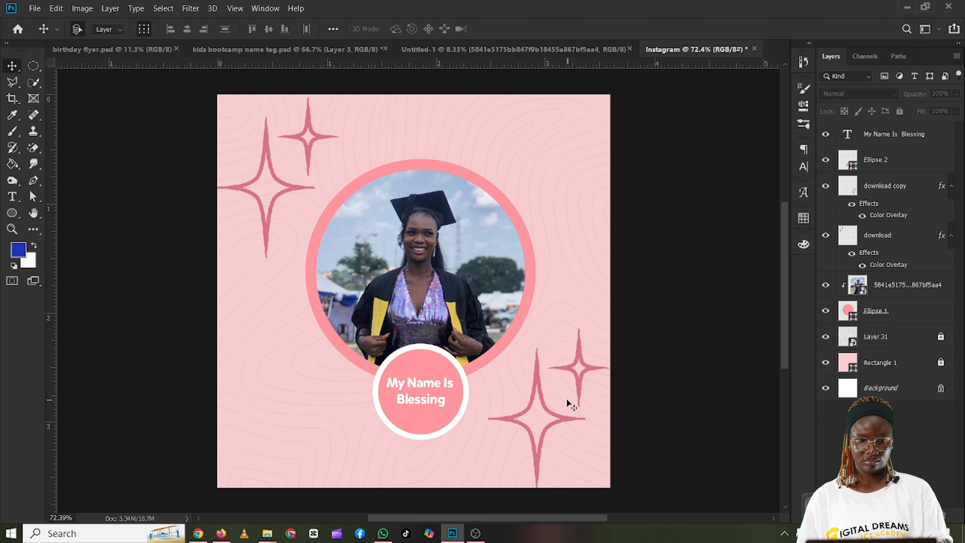
Step: Move the graduation photo and its large circle together slightly up and left so the circle is horizontally centred on the canvas
{"action": "left_click", "coordinate": [473, 276]}
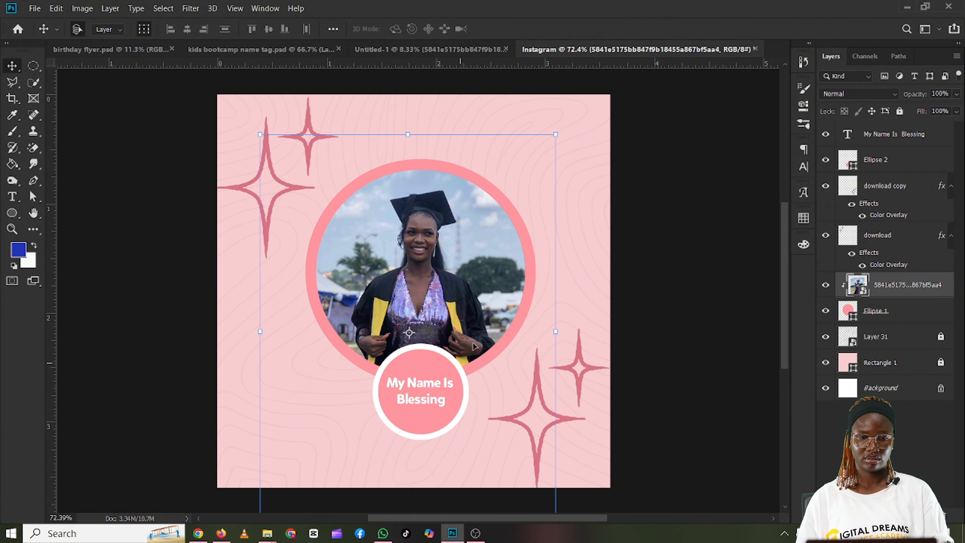
{"action": "left_click", "coordinate": [891, 321], "text": "shift"}
{"action": "left_click_drag", "start_coordinate": [459, 262], "coordinate": [464, 263]}
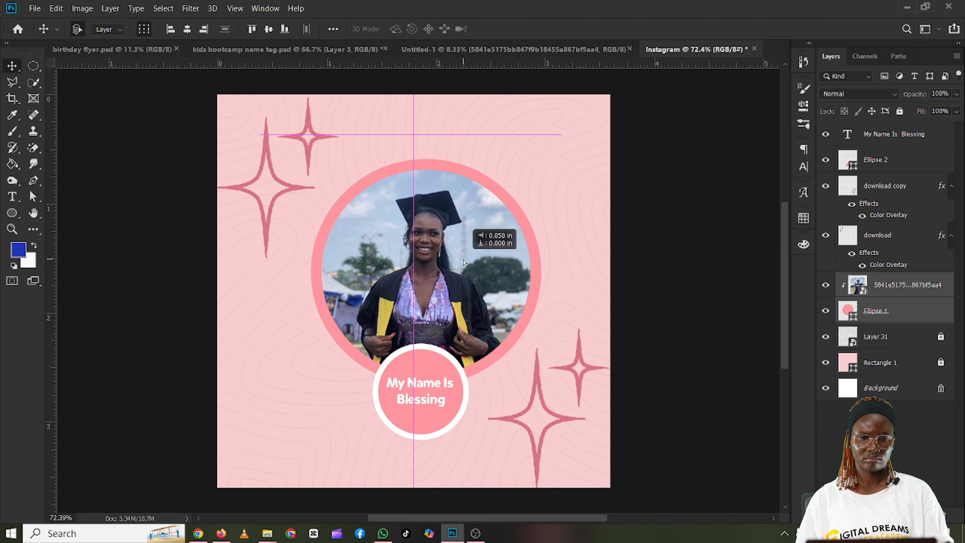
{"action": "left_click_drag", "start_coordinate": [464, 263], "coordinate": [465, 260]}
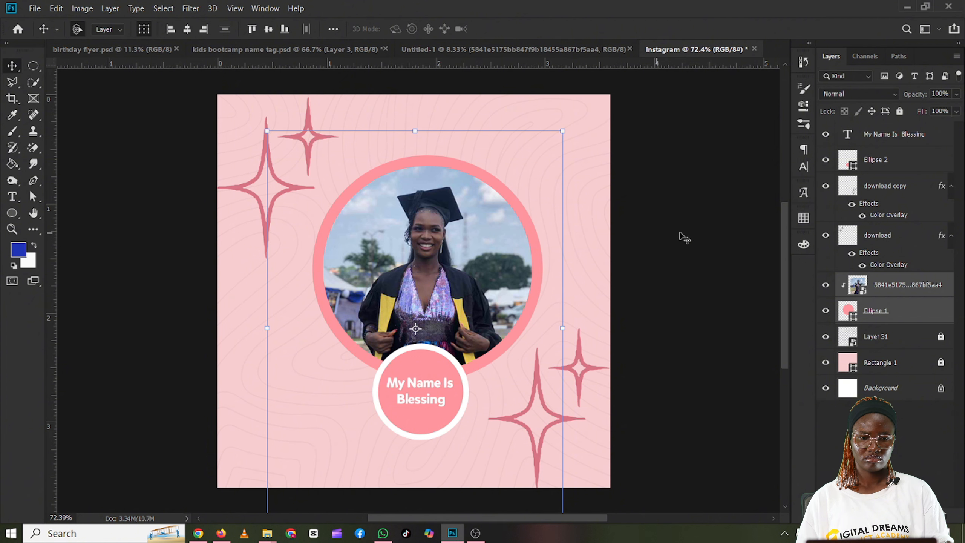
{"action": "left_click", "coordinate": [681, 233]}
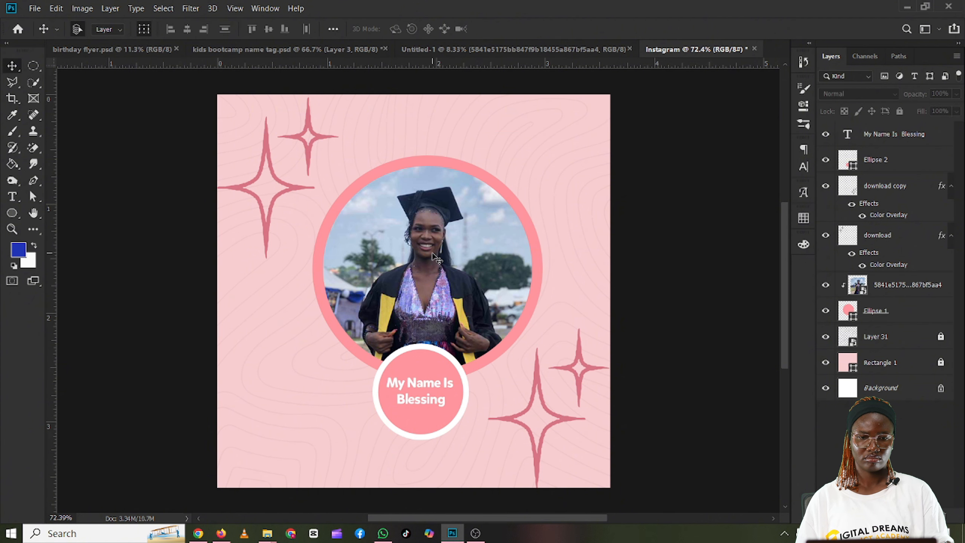
{"action": "left_click", "coordinate": [439, 257]}
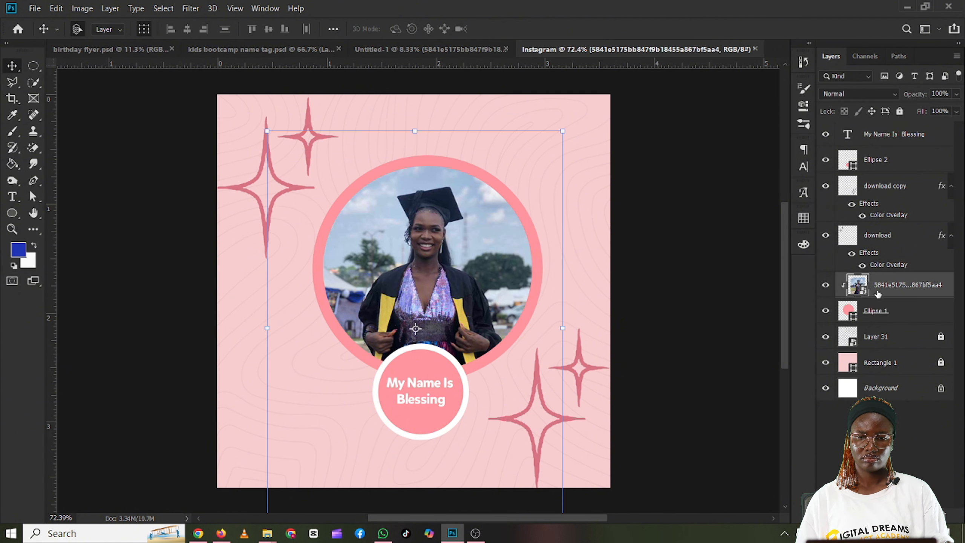
{"action": "left_click", "coordinate": [862, 314], "text": "shift"}
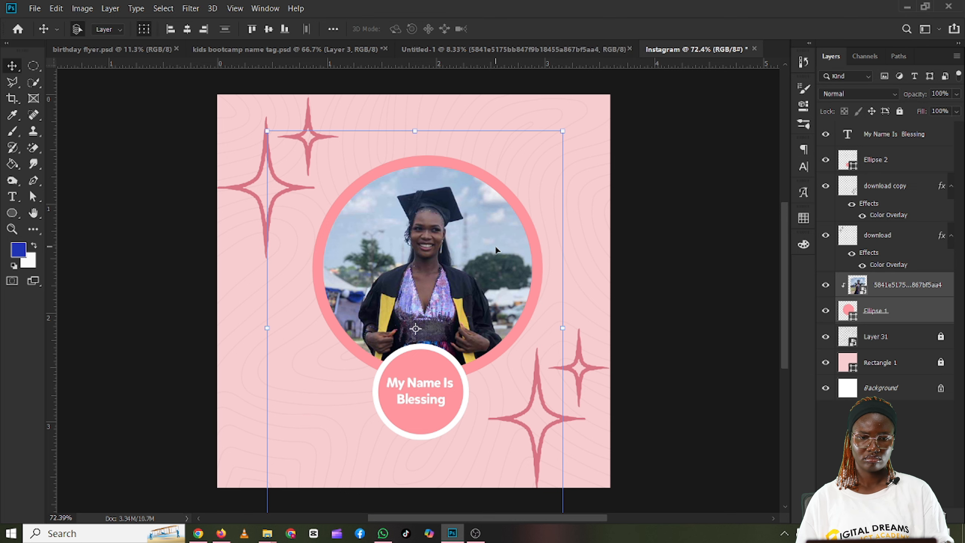
{"action": "left_click_drag", "start_coordinate": [493, 251], "coordinate": [486, 252]}
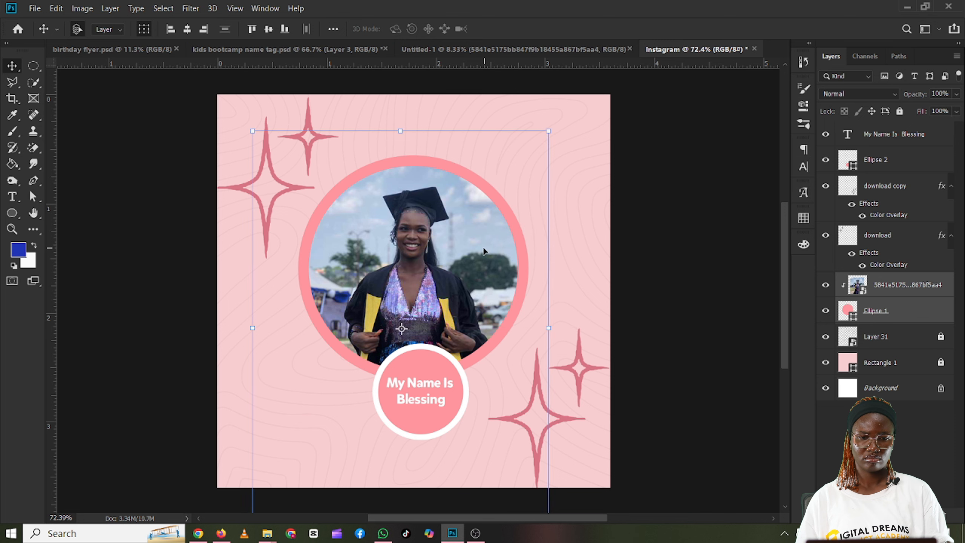
{"action": "left_click", "coordinate": [625, 308]}
Step: Shift the small circle and its name text together left by about 0.067 in to the canvas's vertical centre line
{"action": "left_click", "coordinate": [441, 388]}
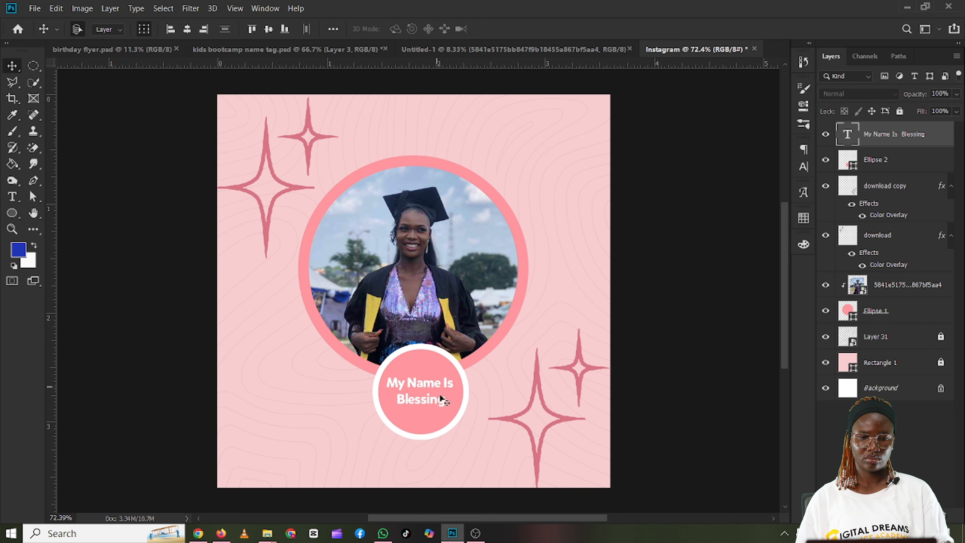
{"action": "left_click", "coordinate": [433, 356], "text": "shift"}
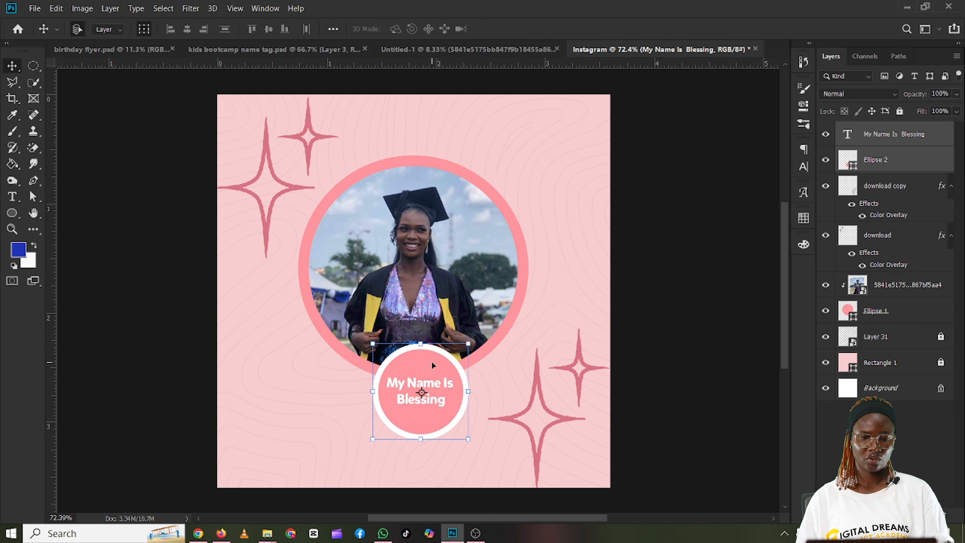
{"action": "left_click_drag", "start_coordinate": [433, 356], "coordinate": [425, 368]}
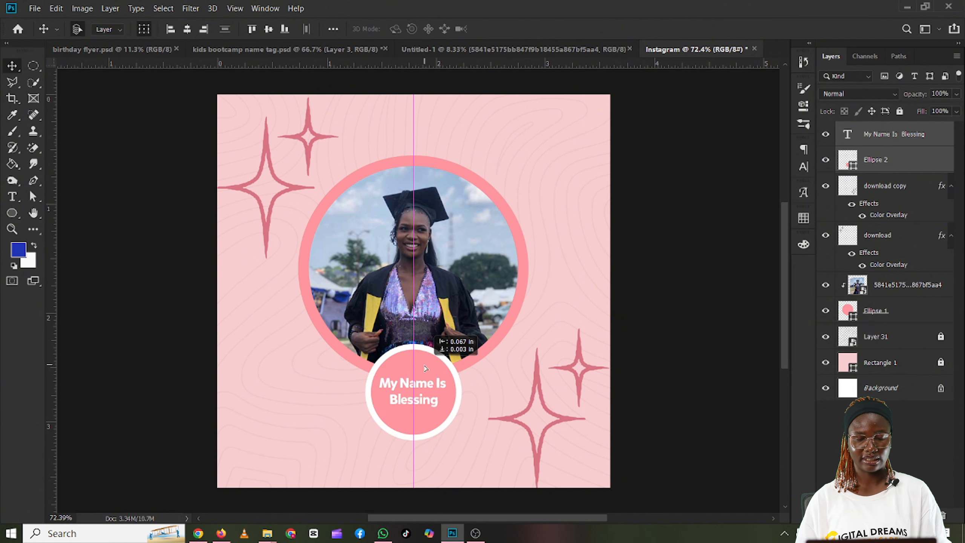
{"action": "left_click_drag", "start_coordinate": [426, 368], "coordinate": [427, 368]}
{"action": "left_click", "coordinate": [685, 289]}
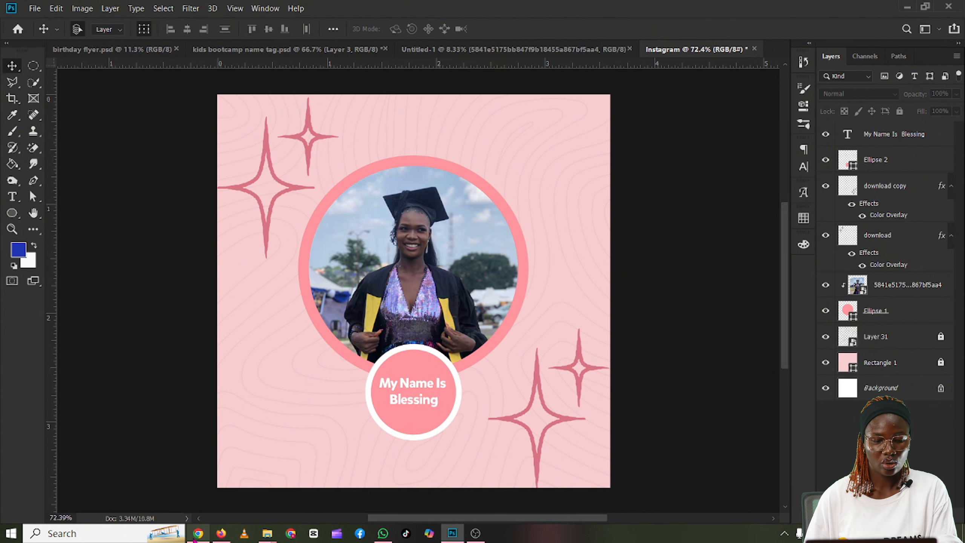
Step: Switch to the Canva presentation "photoshop 2" in Chrome and show page 52, the Mini Project slide
{"action": "mouse_move", "coordinate": [198, 533]}
{"action": "left_click", "coordinate": [212, 501]}
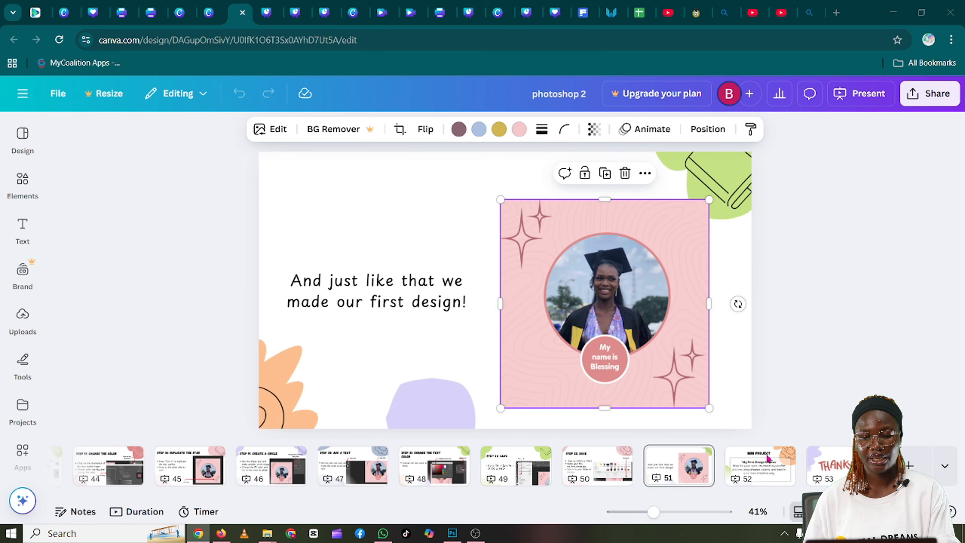
{"action": "left_click", "coordinate": [760, 470]}
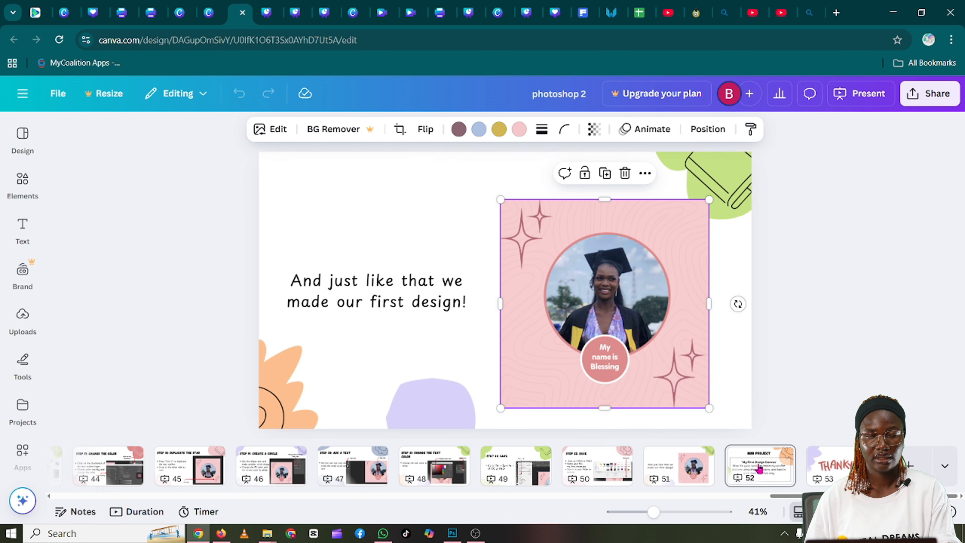
{"action": "left_click", "coordinate": [784, 482]}
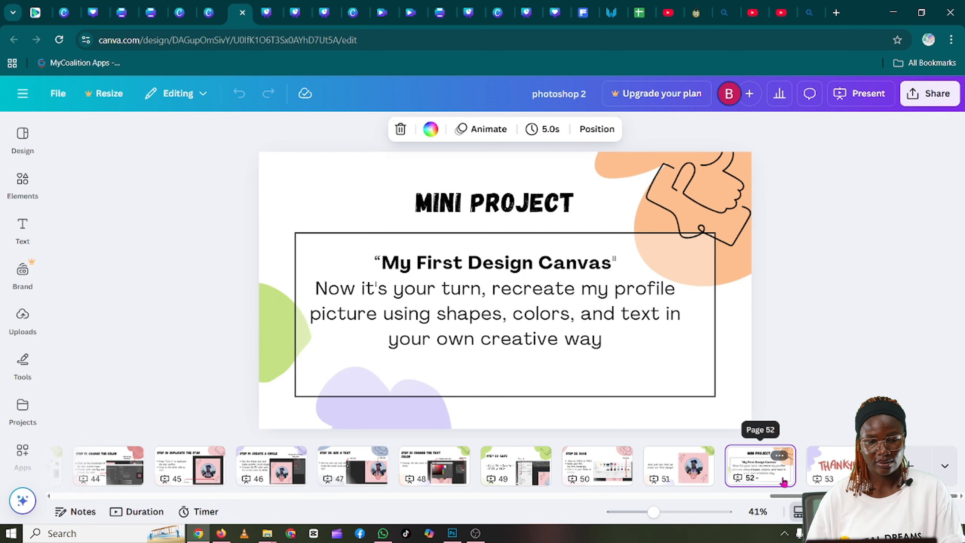